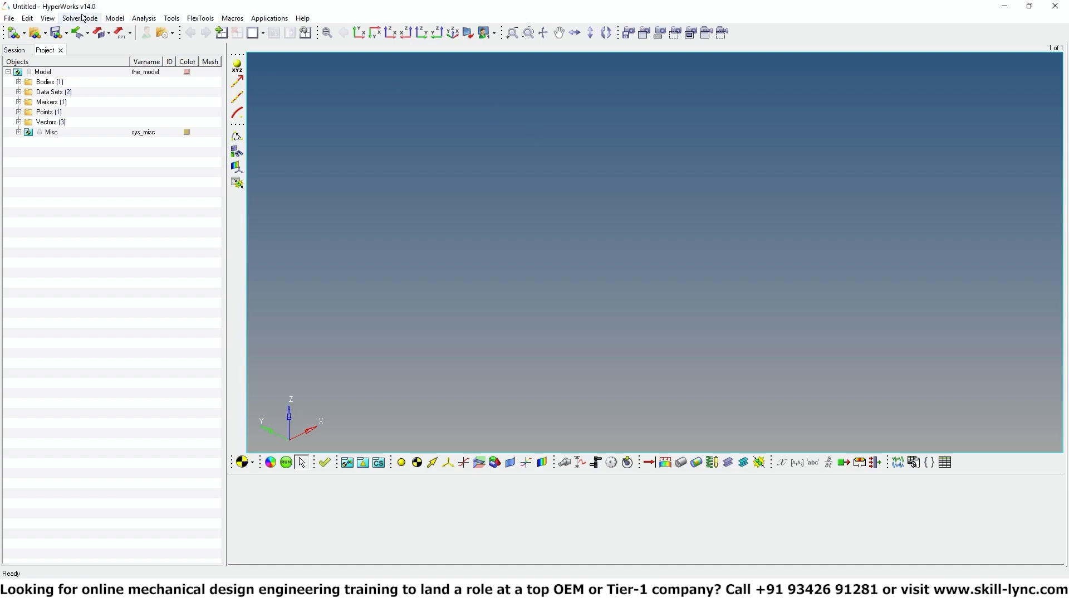
Open the model simple_car_part2_start.mdl from Desktop/MBD/MV_MS_14_Training_Files_Master/Model_Files/chapter14 and clear the message log.
{"action": "left_click", "coordinate": [9, 18]}
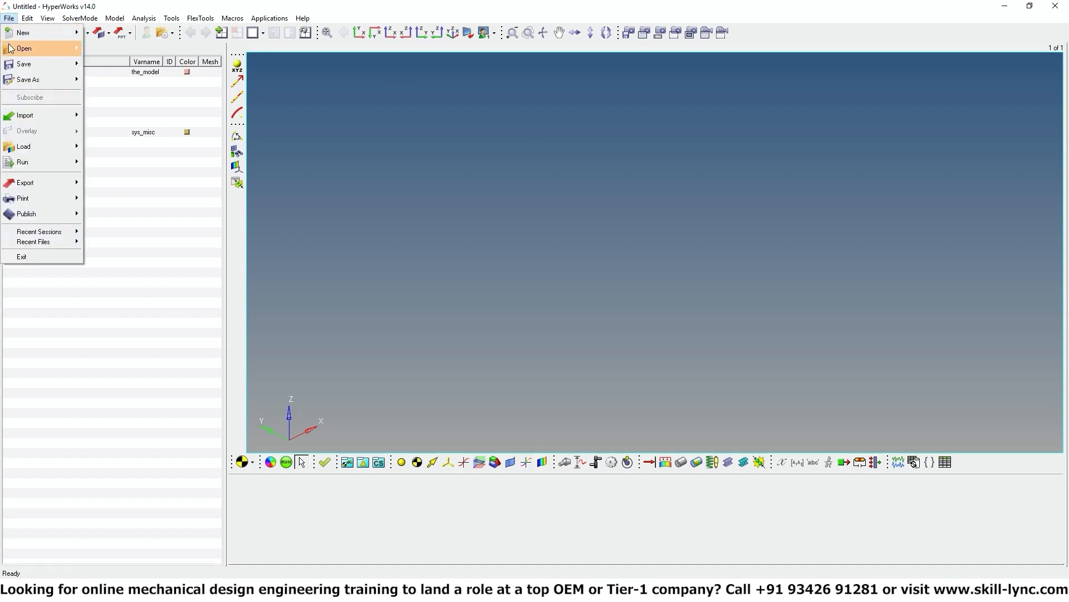
{"action": "mouse_move", "coordinate": [56, 32]}
{"action": "left_click", "coordinate": [133, 79]}
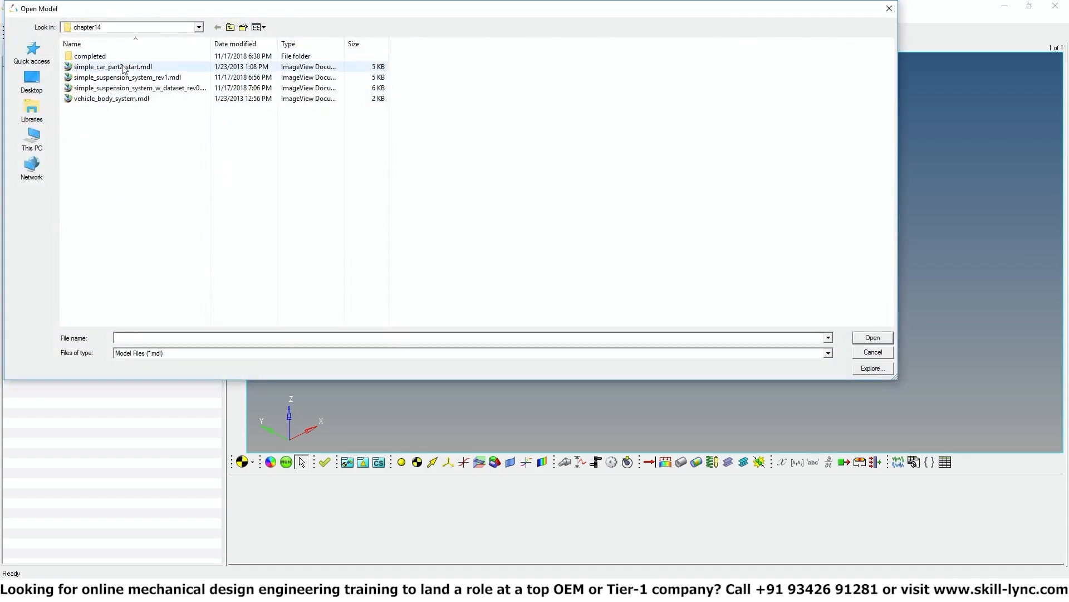
{"action": "left_click_drag", "start_coordinate": [169, 10], "coordinate": [234, 23]}
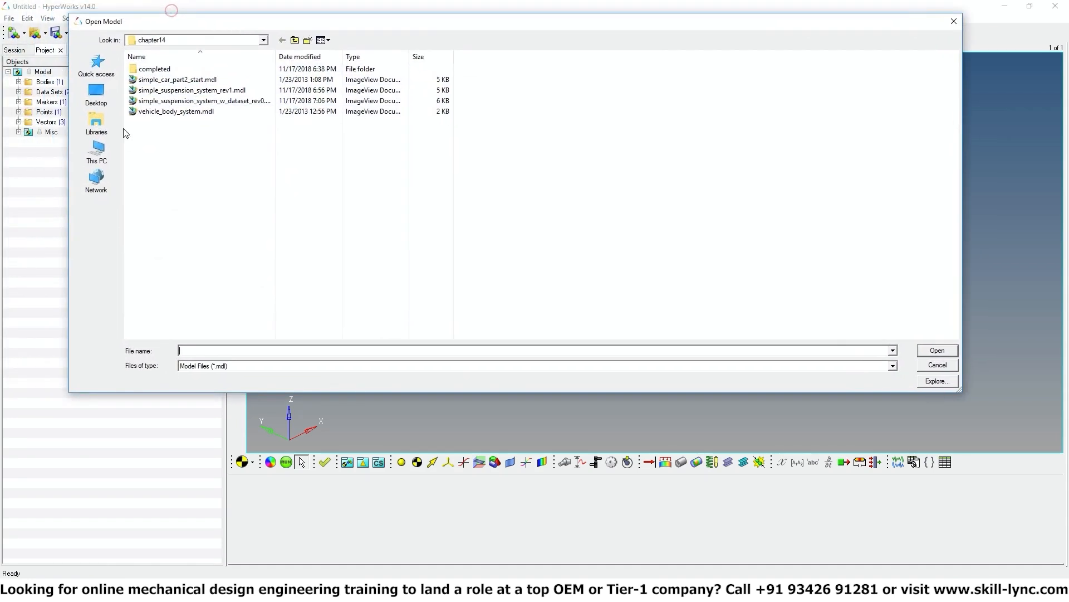
{"action": "left_click", "coordinate": [294, 41]}
{"action": "left_click", "coordinate": [292, 42]}
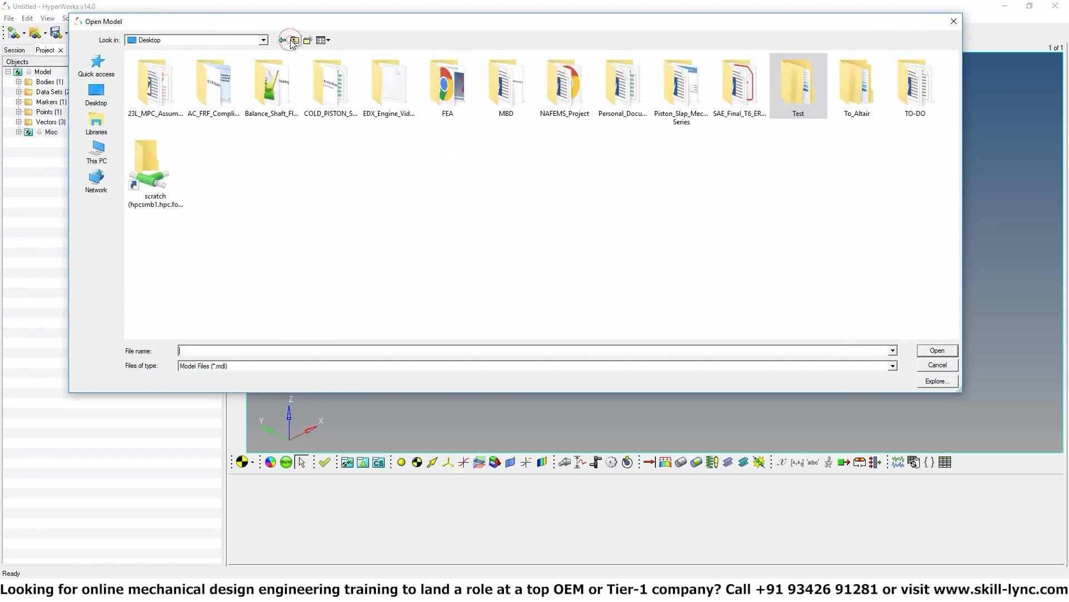
{"action": "double_click", "coordinate": [503, 92]}
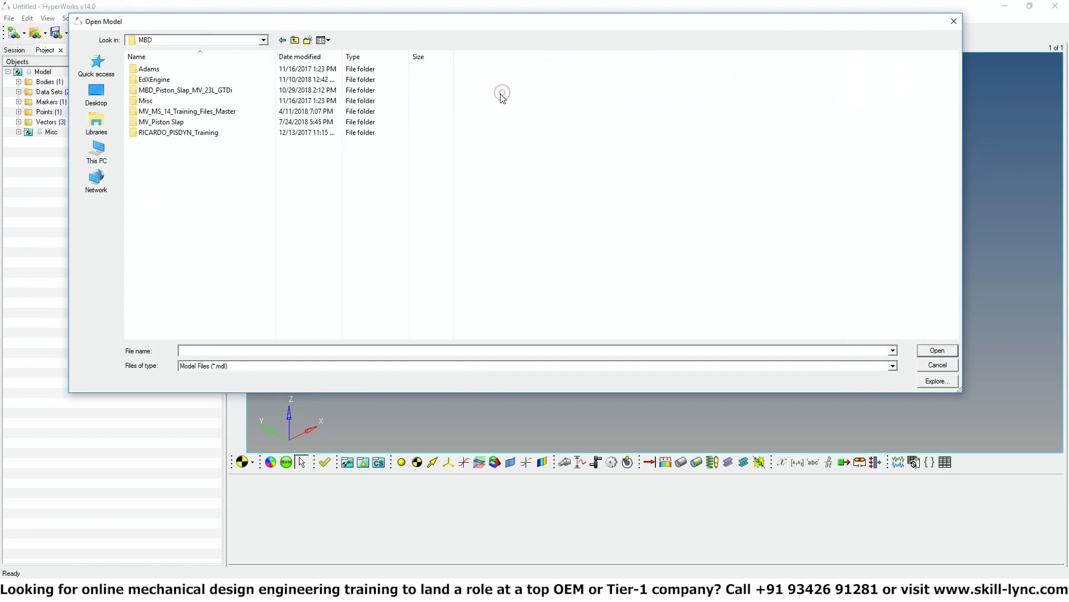
{"action": "double_click", "coordinate": [167, 111]}
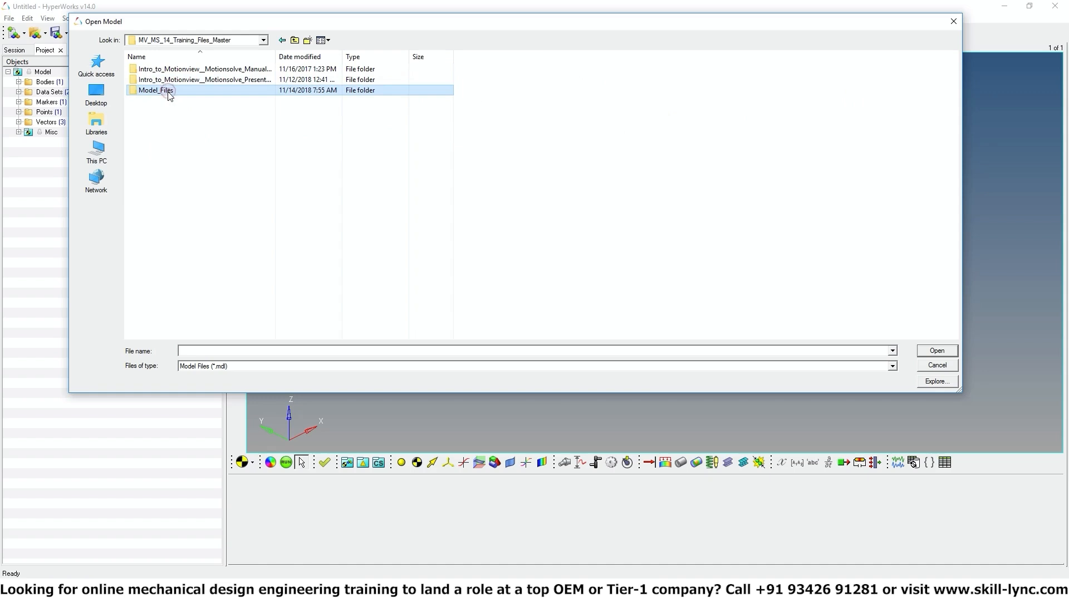
{"action": "double_click", "coordinate": [171, 91]}
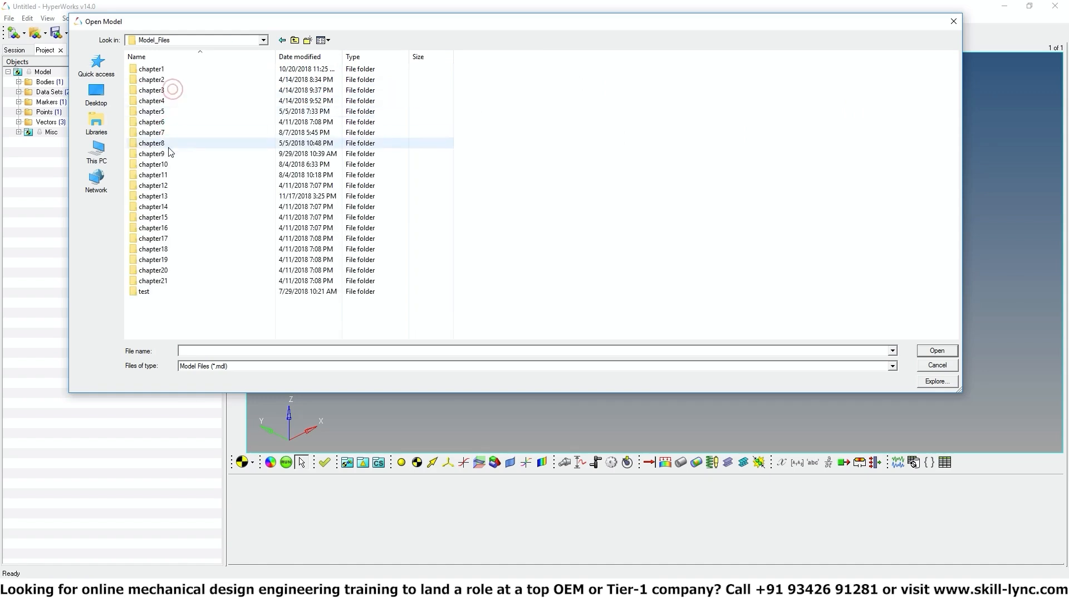
{"action": "double_click", "coordinate": [164, 207]}
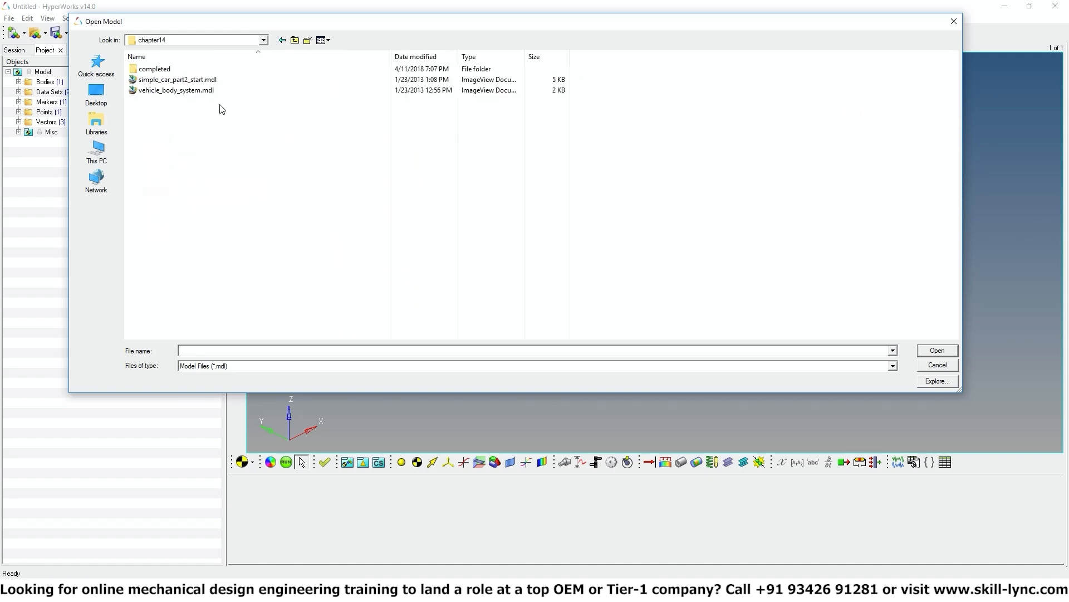
{"action": "double_click", "coordinate": [163, 80]}
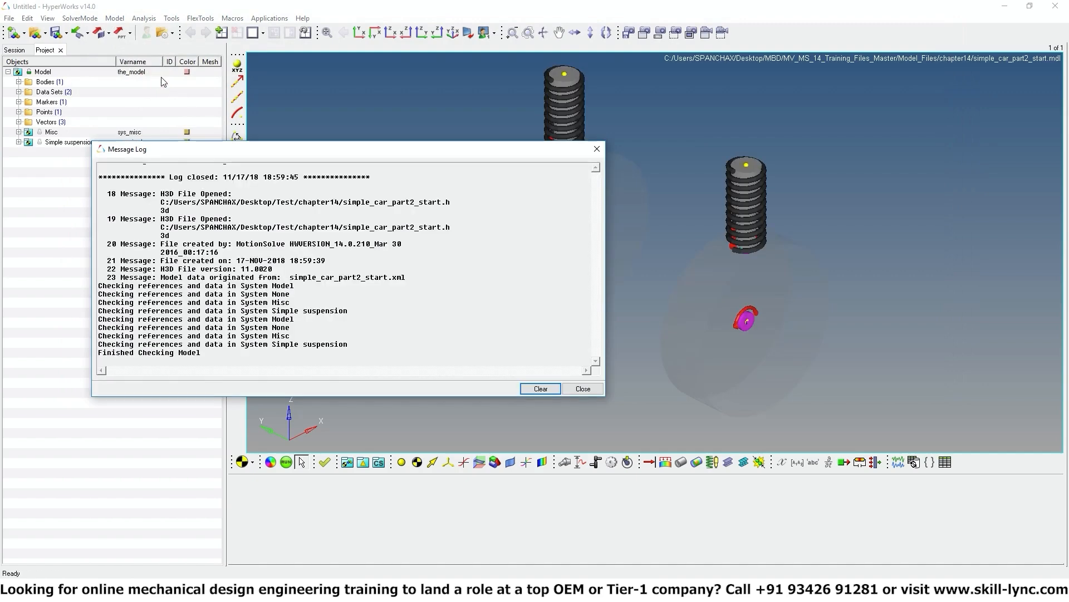
{"action": "left_click", "coordinate": [550, 388]}
{"action": "mouse_move", "coordinate": [459, 363]}
{"action": "left_mouse_down", "text": "ctrl"}
{"action": "mouse_move", "coordinate": [501, 363]}
{"action": "mouse_move", "coordinate": [482, 357]}
{"action": "left_mouse_up", "text": "ctrl"}
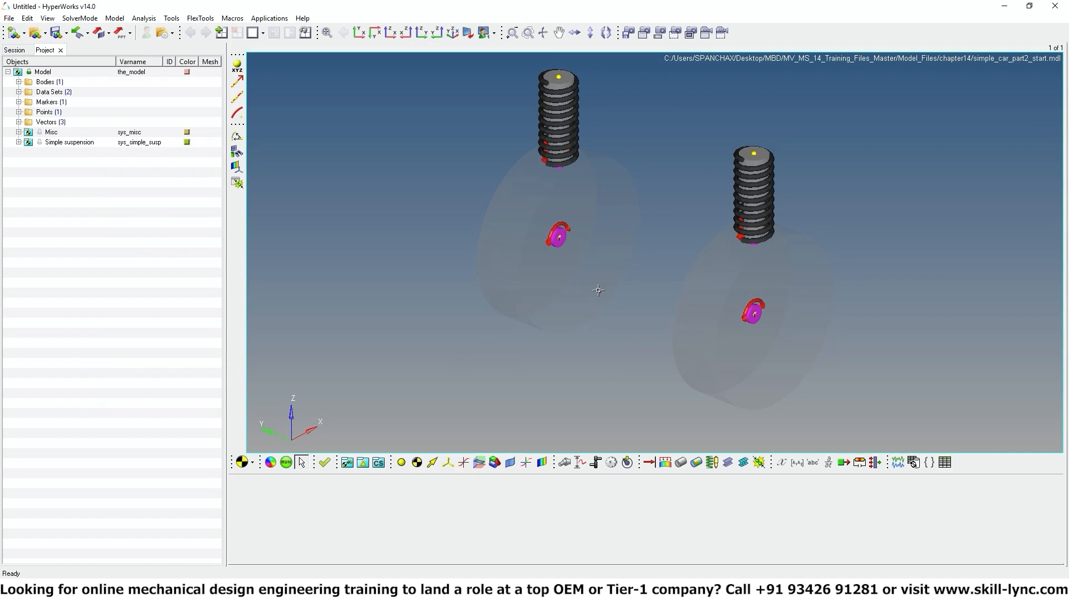
{"action": "scroll", "coordinate": [610, 286], "scroll_direction": "up", "scroll_amount": 5, "text": "ctrl"}
{"action": "left_click", "coordinate": [585, 303]}
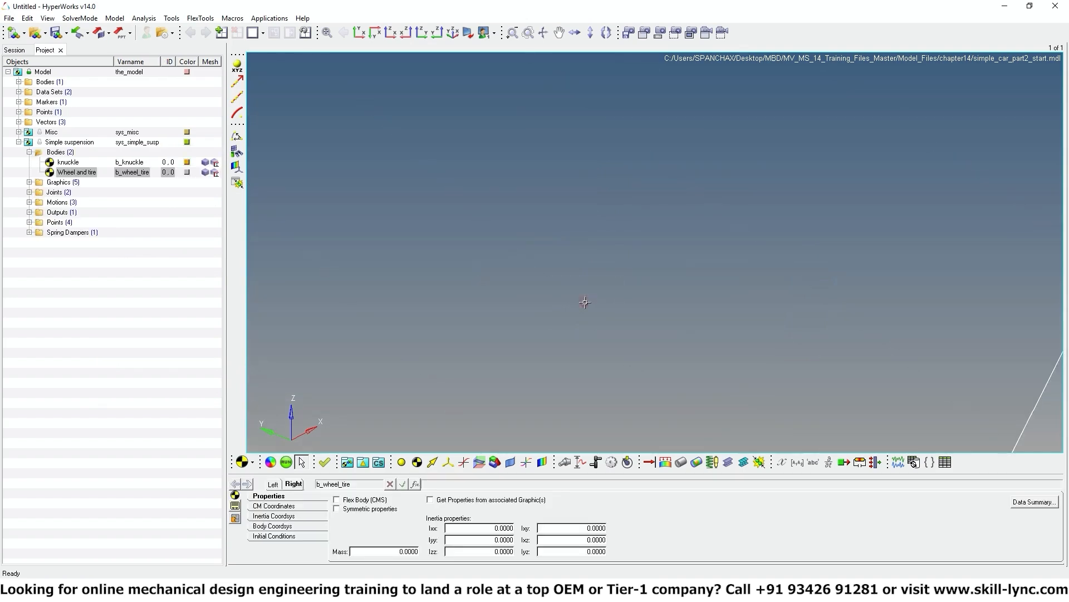
{"action": "key", "text": "f"}
{"action": "left_click_drag", "start_coordinate": [402, 335], "coordinate": [415, 328], "text": "ctrl"}
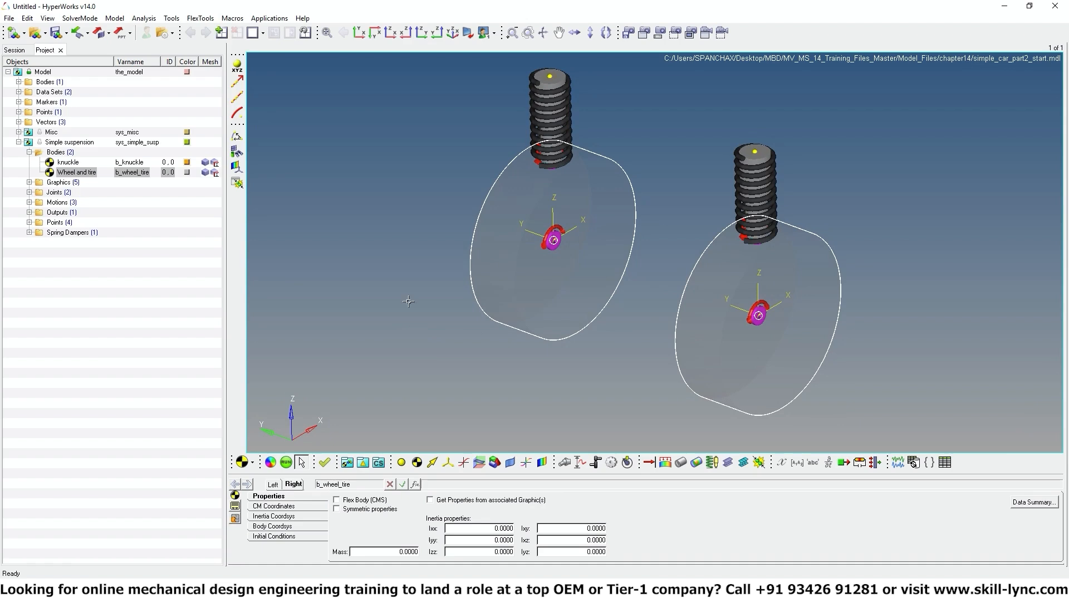
Import the system definition def_sys_vehicle_body into the top-level model from vehicle_body_system.mdl in MBD/MV_MS_14_Training_Files_Master/Model_Files/chapter14, keeping the label Vehicle body.
{"action": "left_click", "coordinate": [42, 72]}
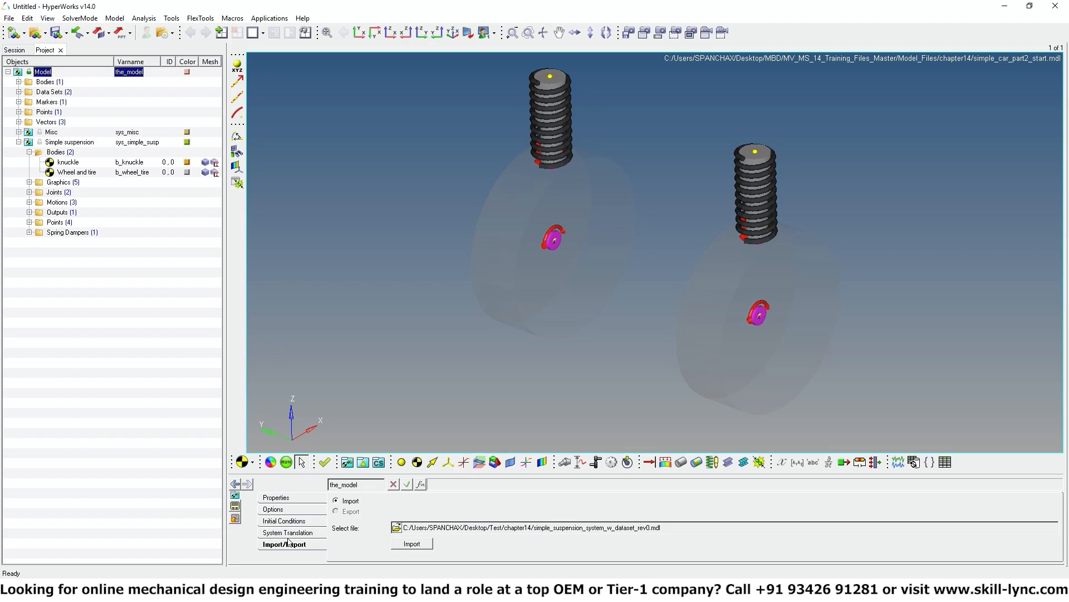
{"action": "left_click", "coordinate": [396, 528]}
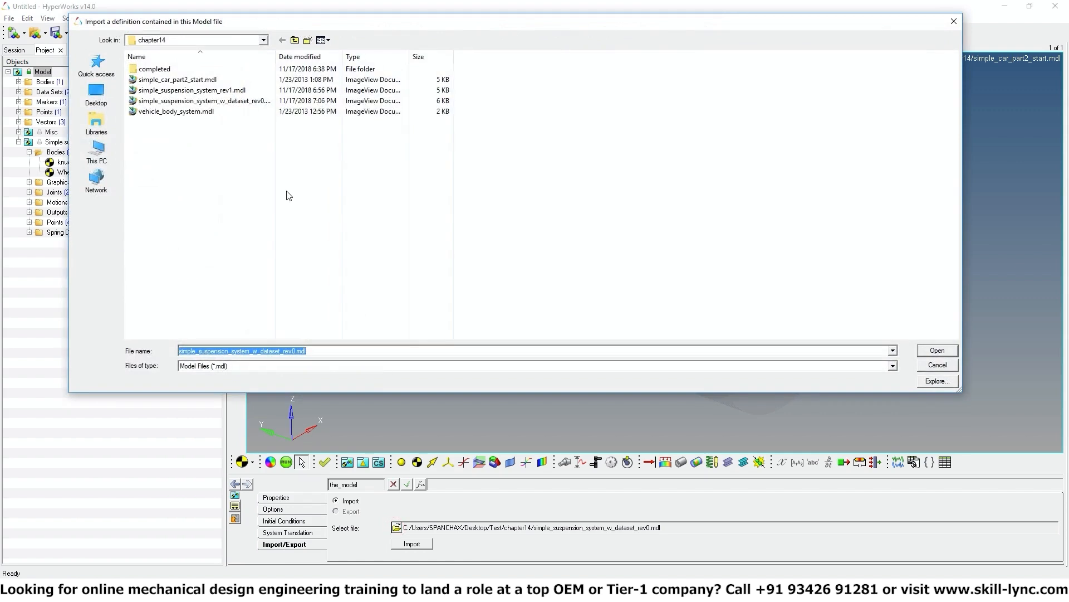
{"action": "left_click", "coordinate": [294, 41]}
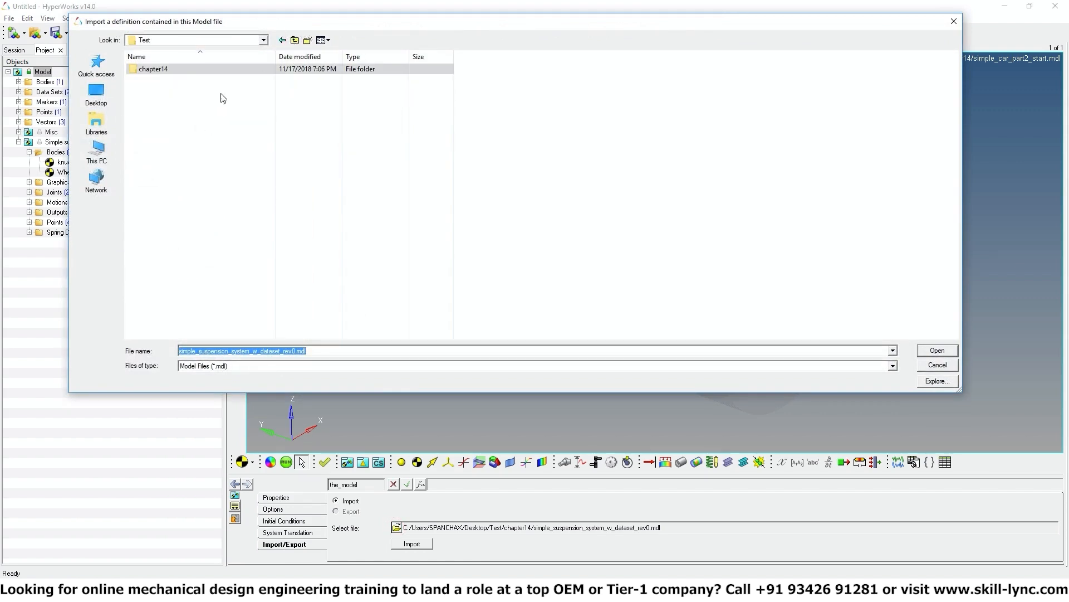
{"action": "left_click", "coordinate": [295, 41]}
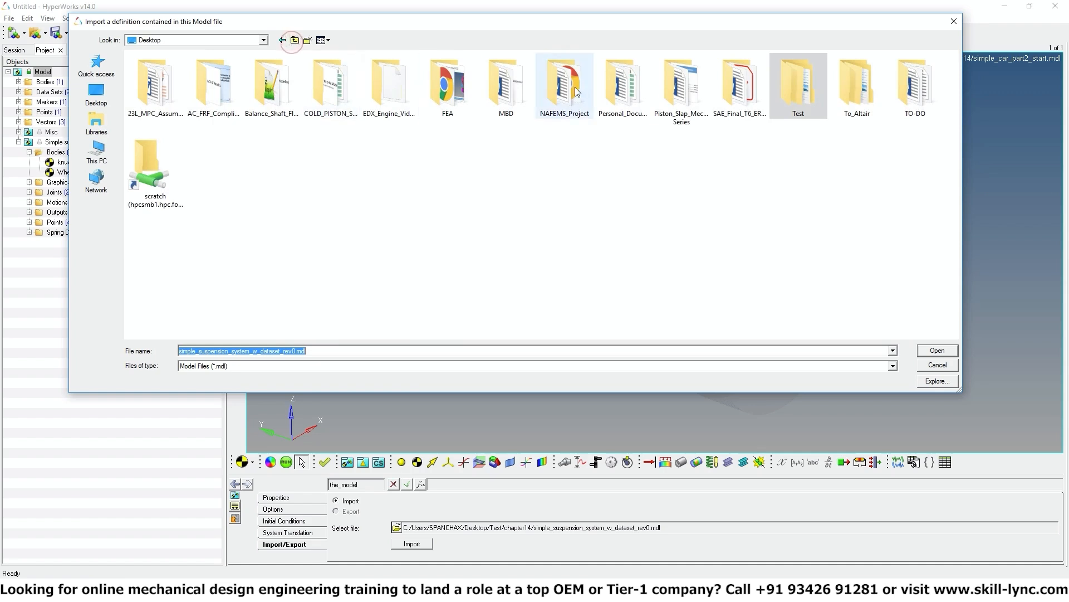
{"action": "double_click", "coordinate": [500, 87]}
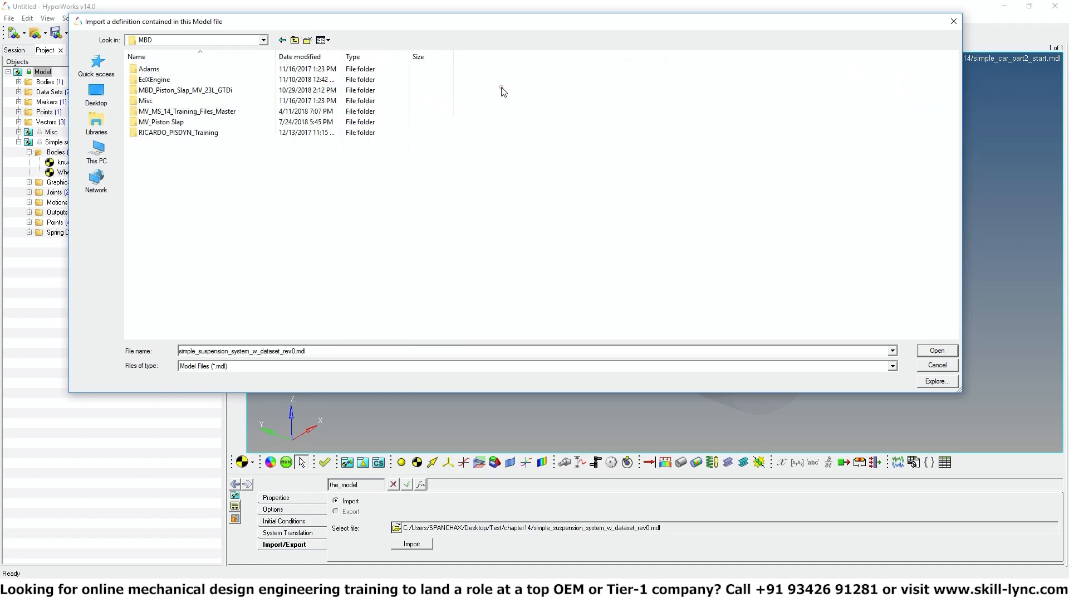
{"action": "double_click", "coordinate": [175, 111]}
{"action": "double_click", "coordinate": [171, 95]}
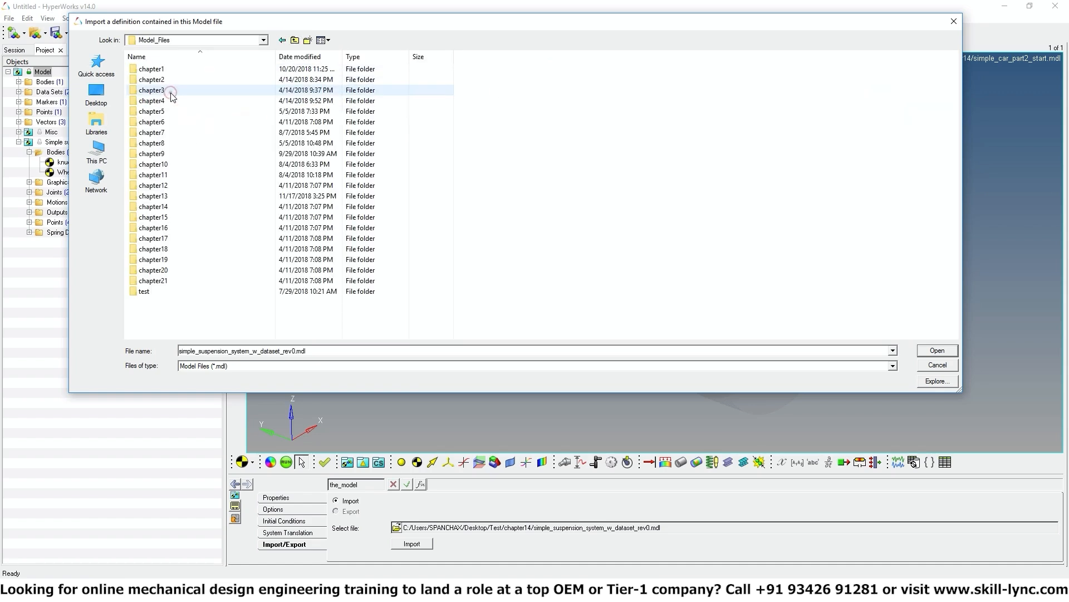
{"action": "double_click", "coordinate": [163, 211]}
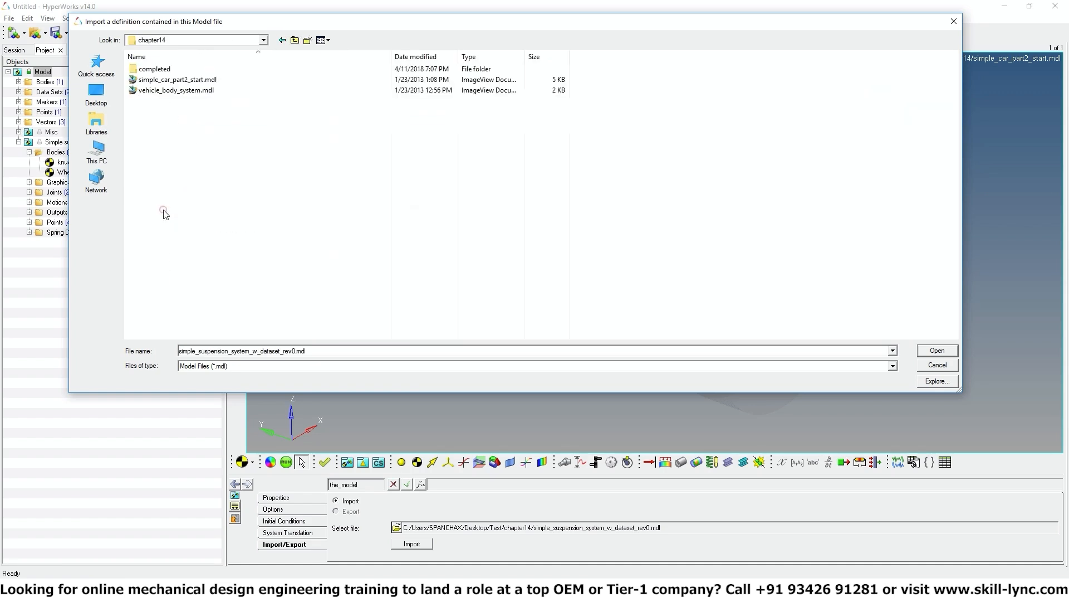
{"action": "left_click", "coordinate": [175, 90]}
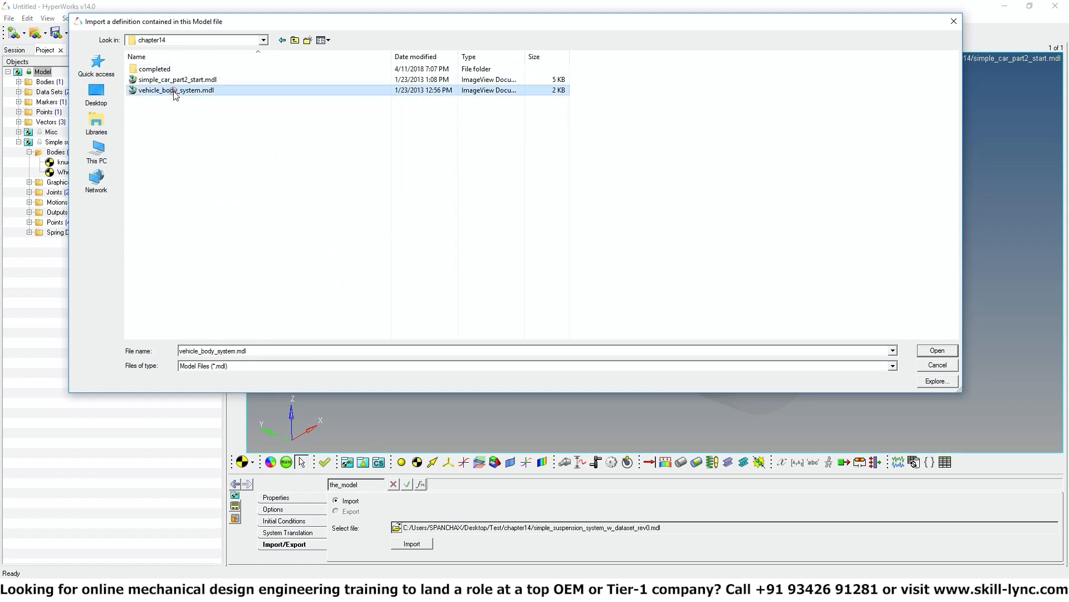
{"action": "left_click", "coordinate": [936, 350]}
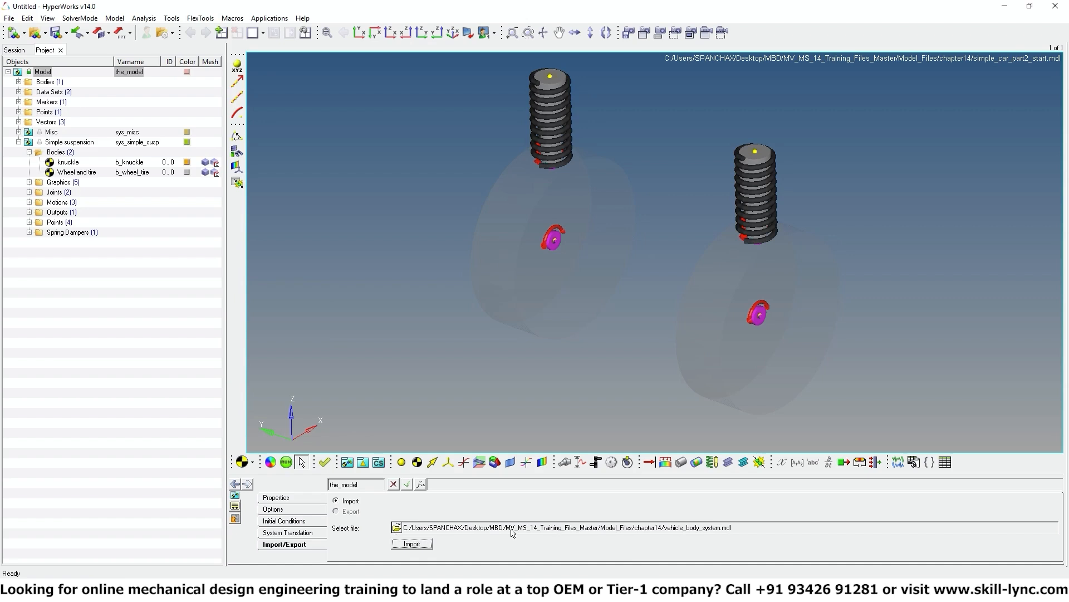
{"action": "left_click", "coordinate": [412, 544]}
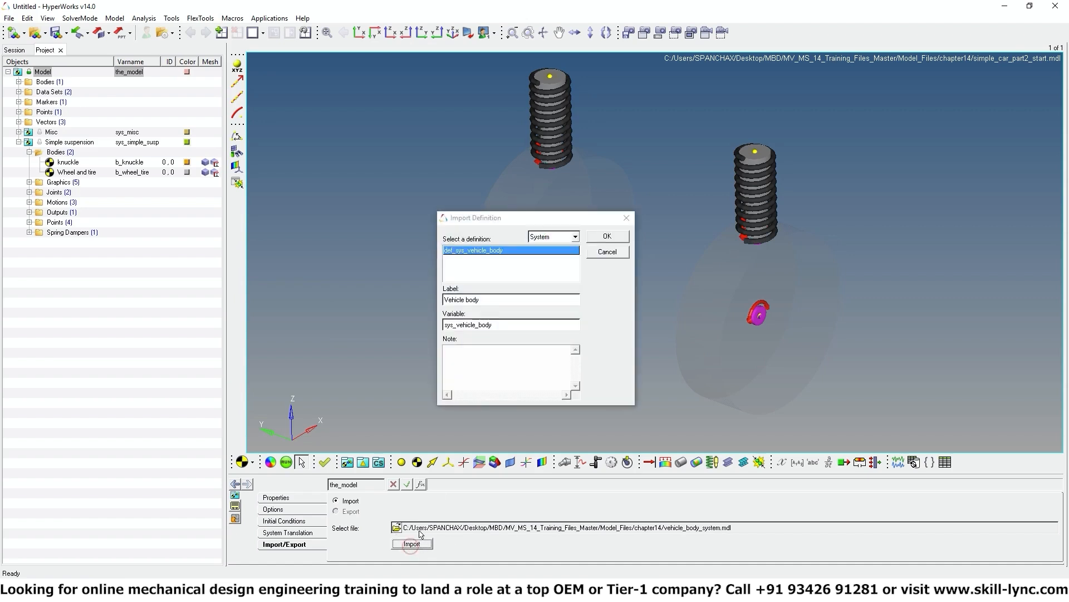
{"action": "left_click", "coordinate": [610, 237]}
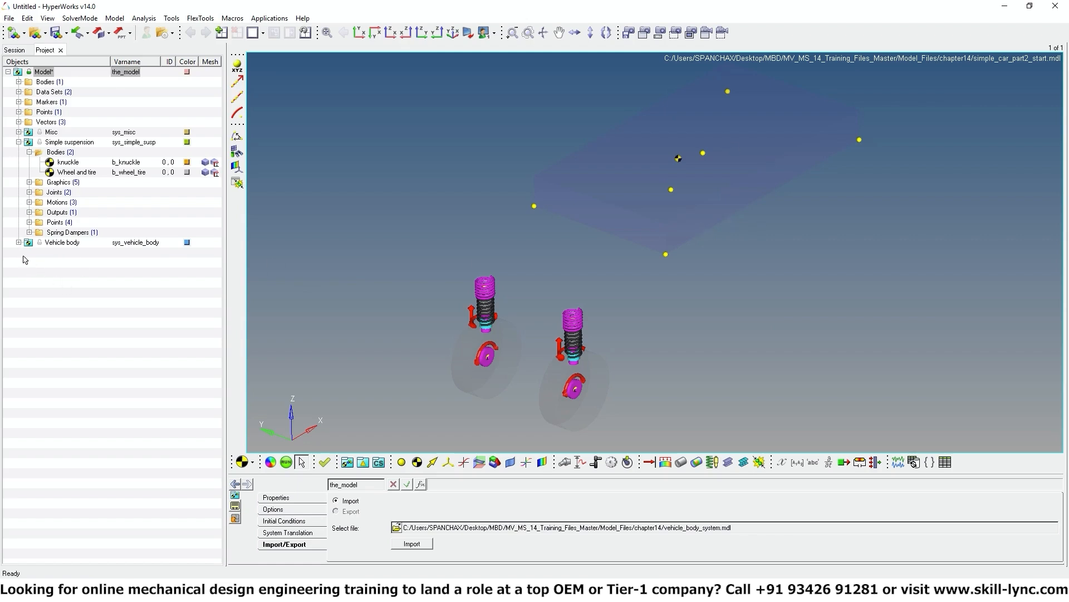
Examine the Vehicle body system's body, box graphic, joints and points, including the front and rear wheel center coordinates.
{"action": "left_click", "coordinate": [18, 242]}
{"action": "left_click", "coordinate": [29, 252]}
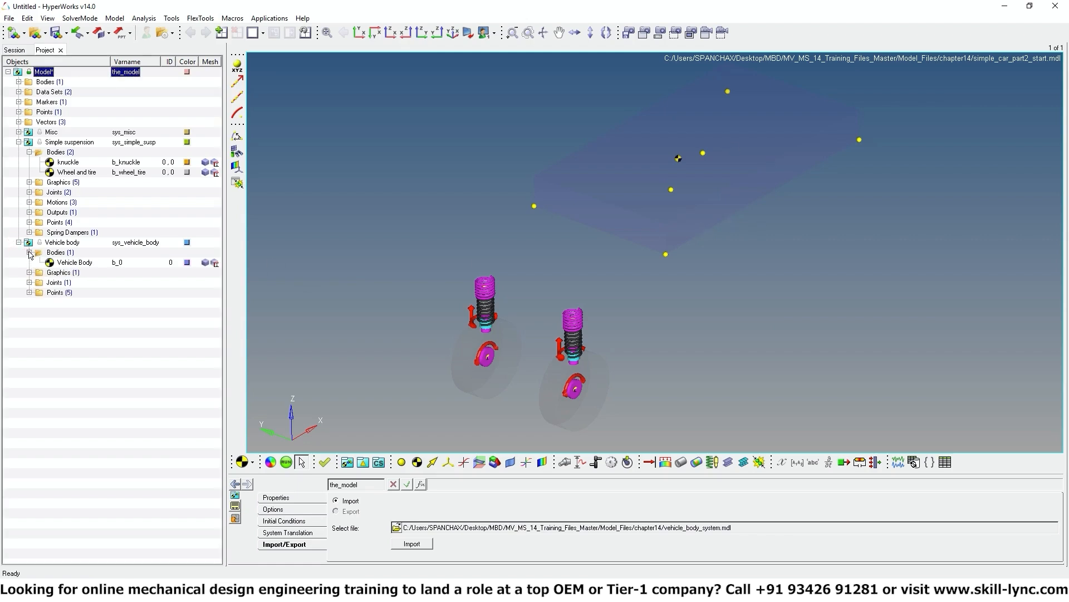
{"action": "left_click", "coordinate": [74, 262]}
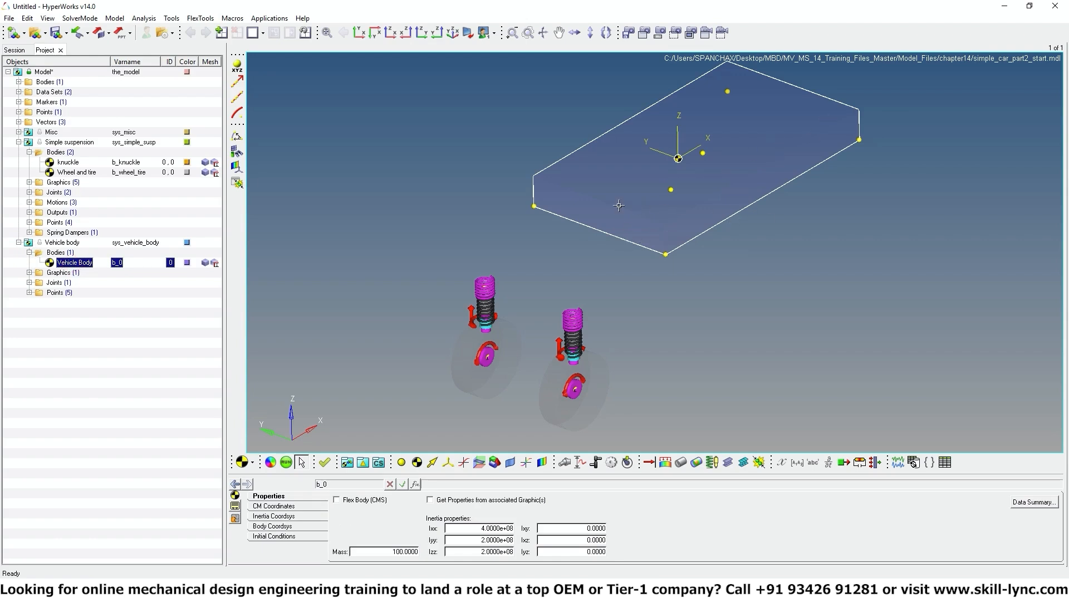
{"action": "left_click", "coordinate": [29, 272]}
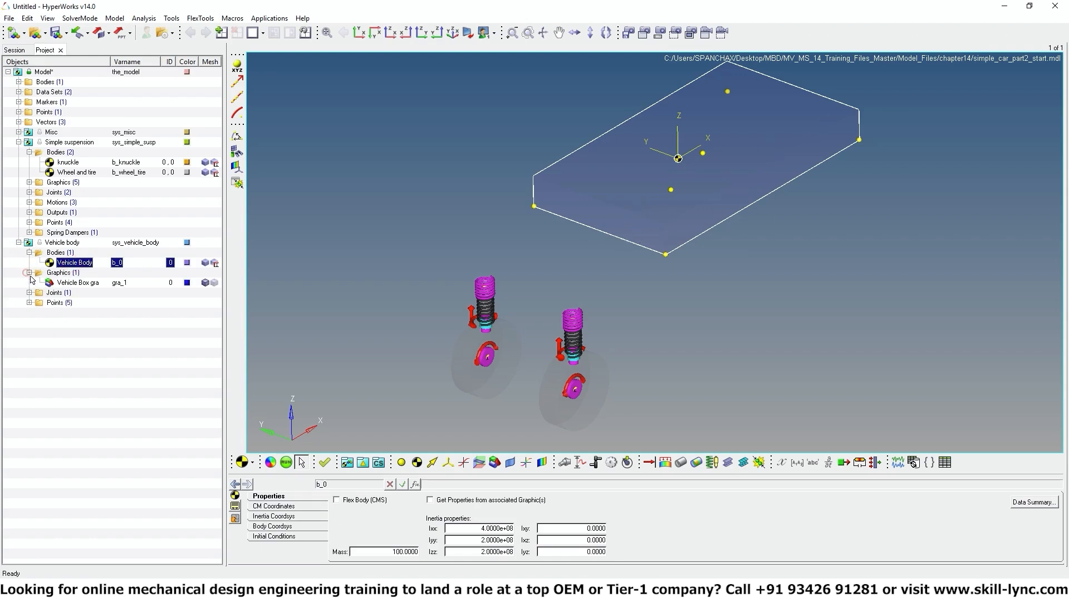
{"action": "left_click", "coordinate": [78, 283]}
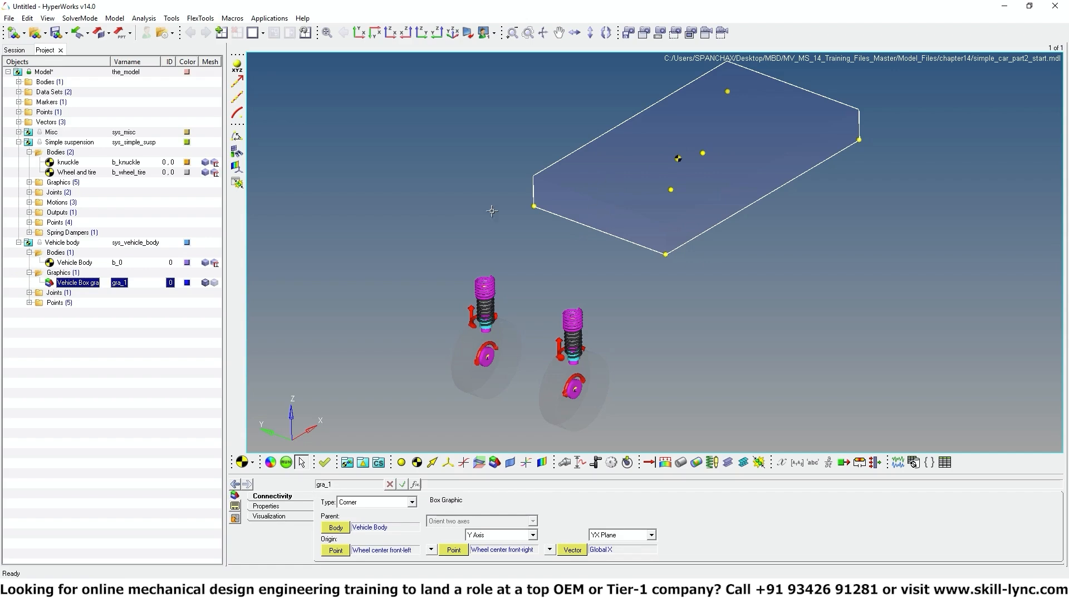
{"action": "left_click", "coordinate": [29, 292]}
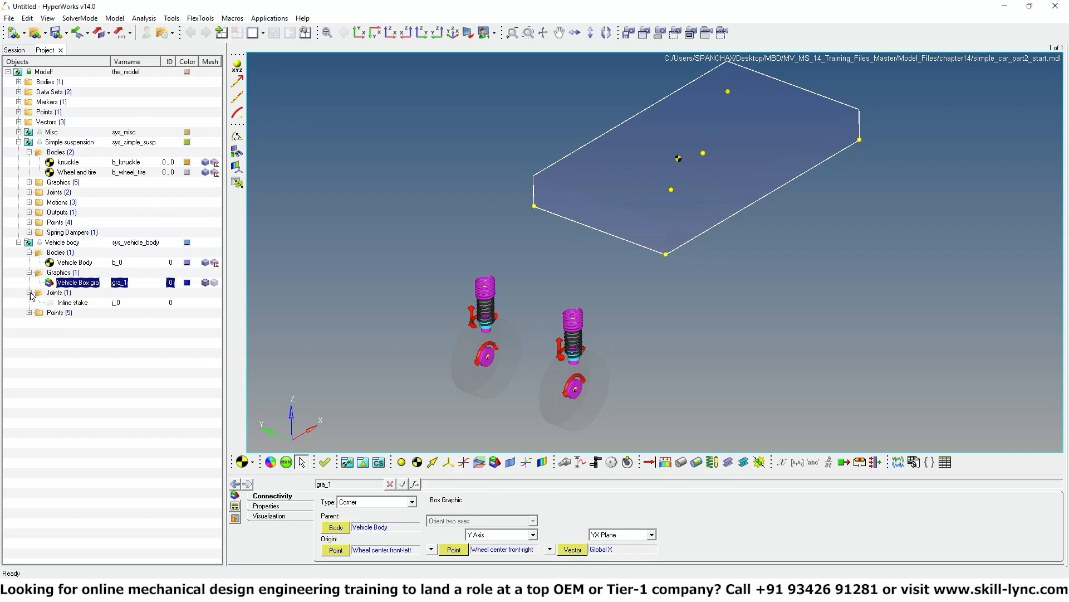
{"action": "left_click", "coordinate": [29, 313]}
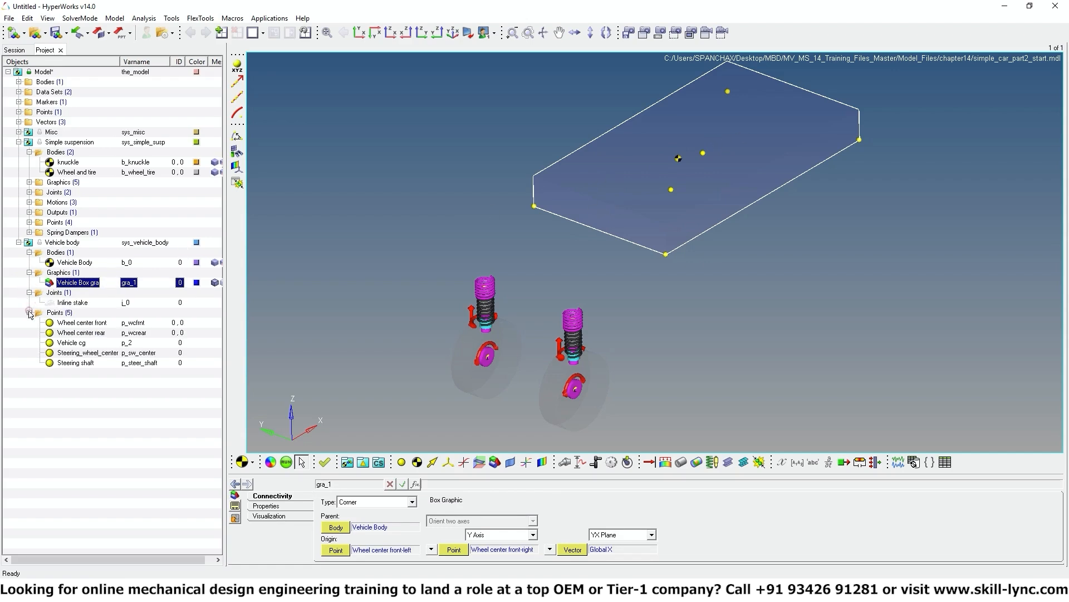
{"action": "left_click", "coordinate": [68, 323]}
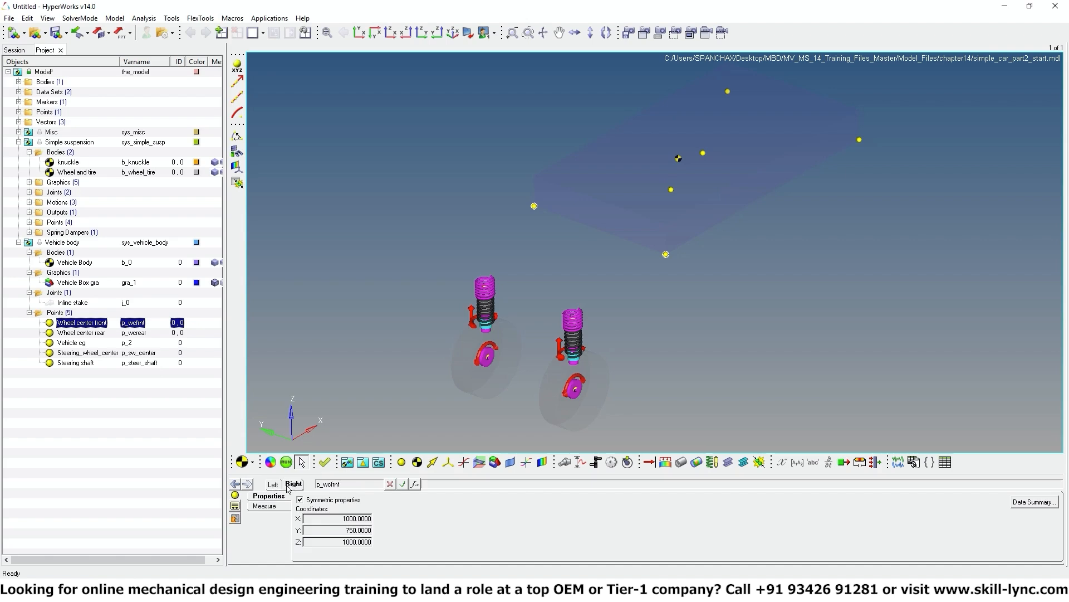
{"action": "left_click", "coordinate": [72, 333]}
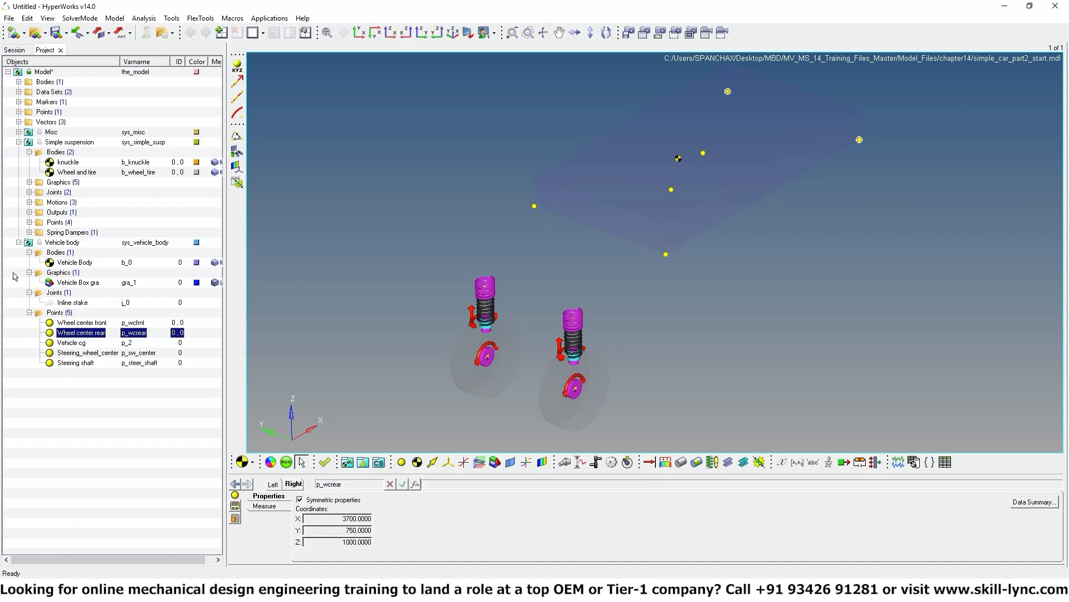
{"action": "left_click", "coordinate": [18, 242]}
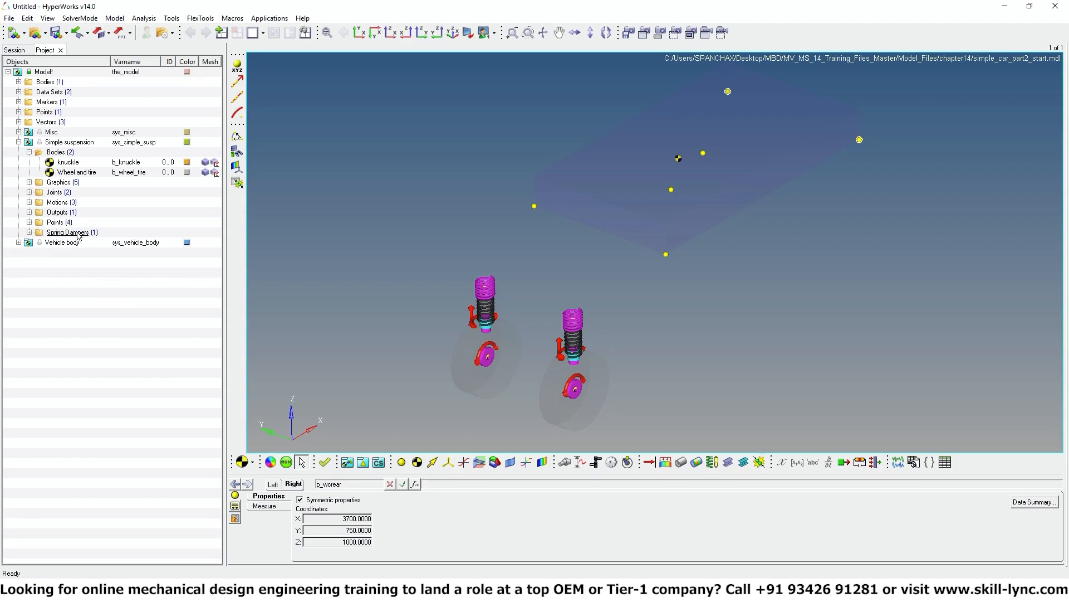
{"action": "left_click", "coordinate": [75, 143]}
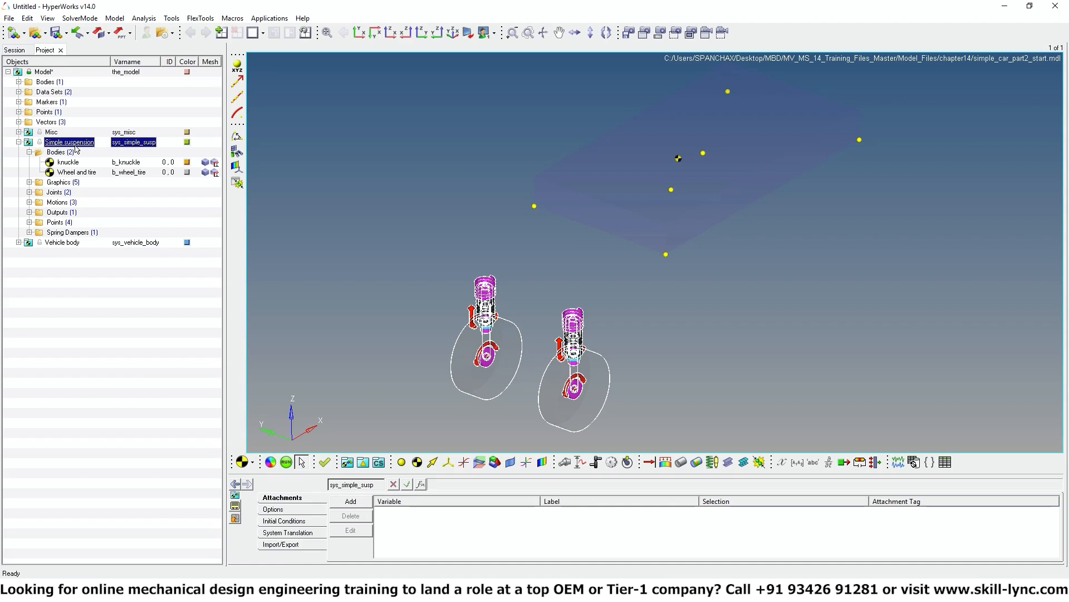
{"action": "left_click", "coordinate": [349, 502]}
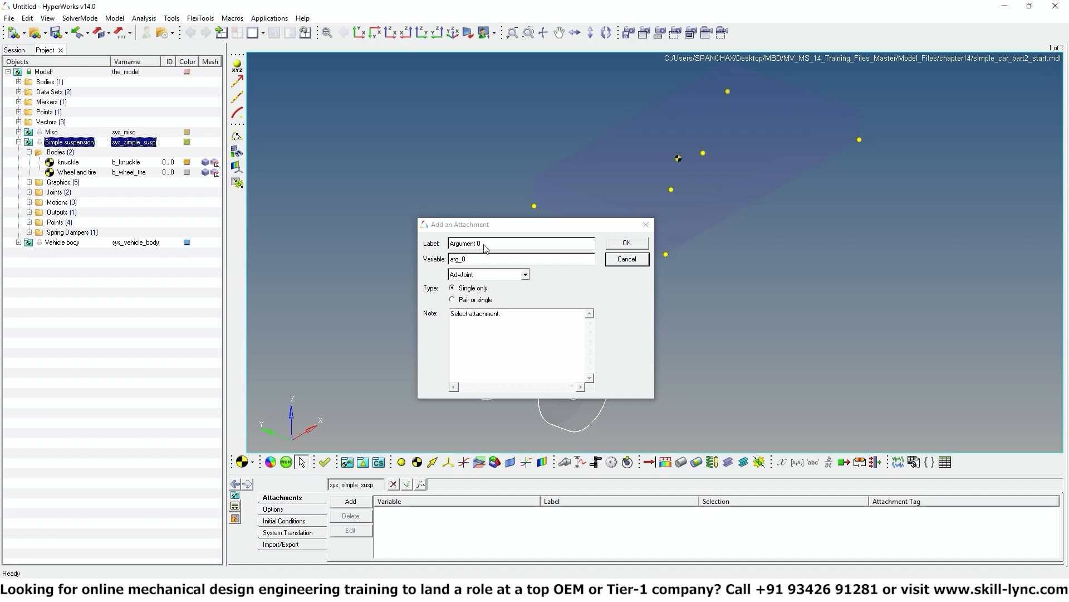
{"action": "left_click_drag", "start_coordinate": [492, 242], "coordinate": [419, 241]}
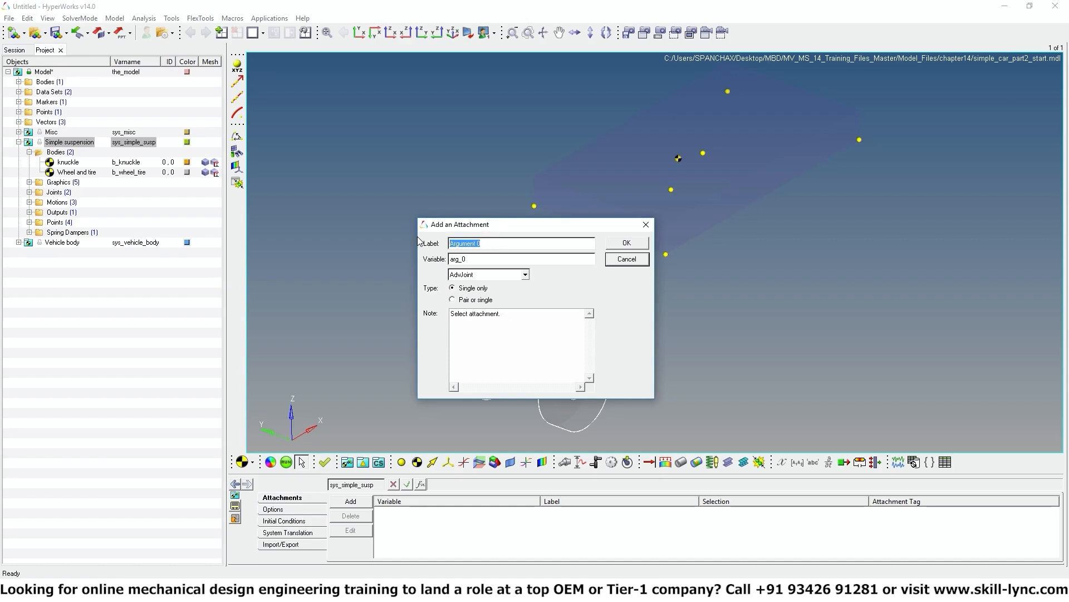
{"action": "type", "text": "wheel center point"}
{"action": "left_click", "coordinate": [452, 300]}
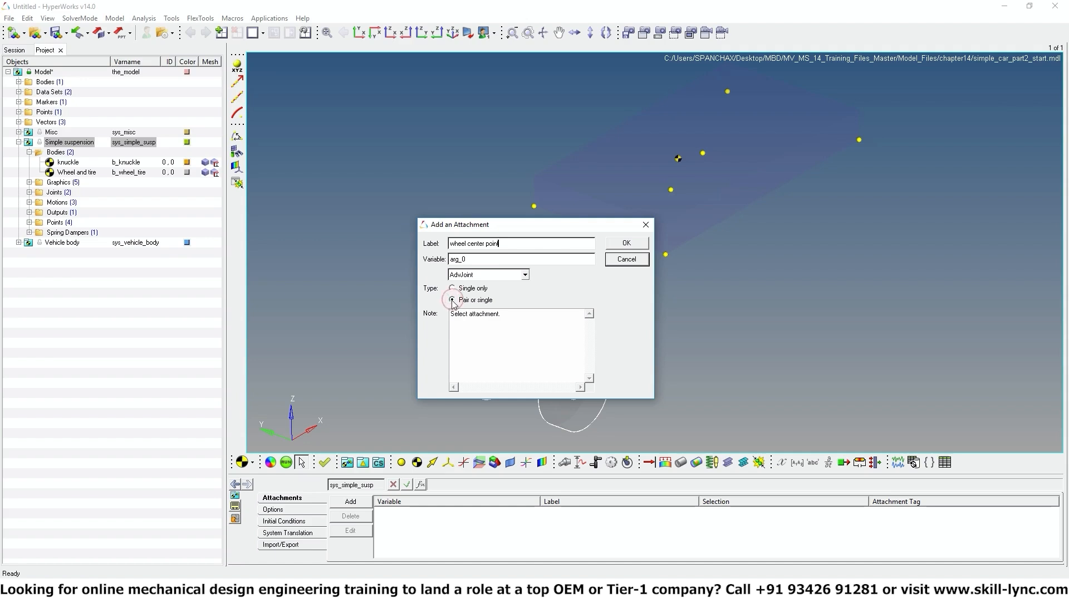
{"action": "left_click", "coordinate": [484, 259]}
{"action": "left_click", "coordinate": [627, 243]}
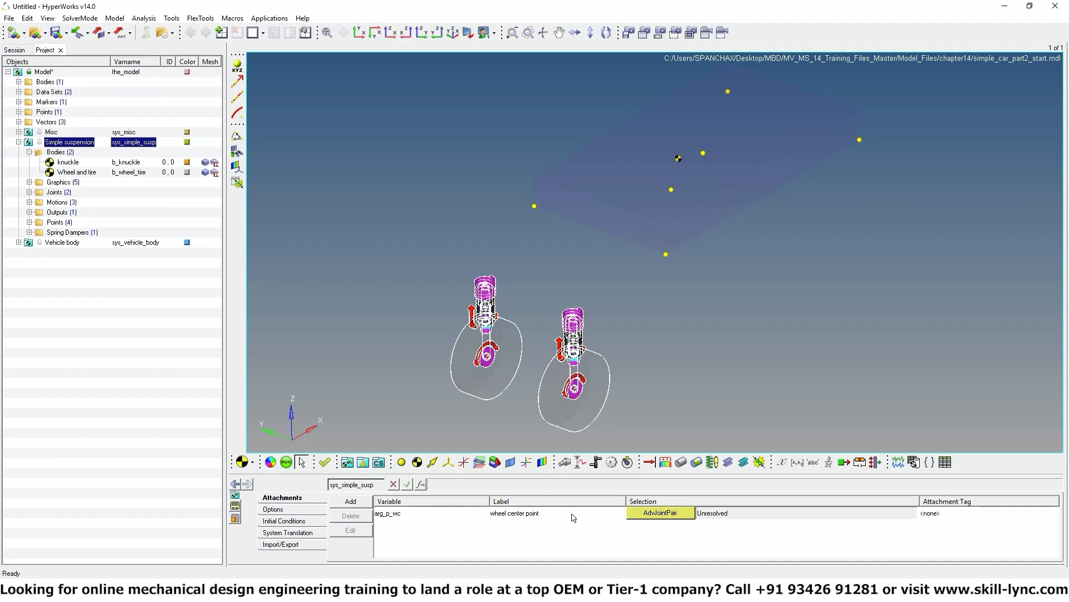
{"action": "left_click", "coordinate": [423, 514]}
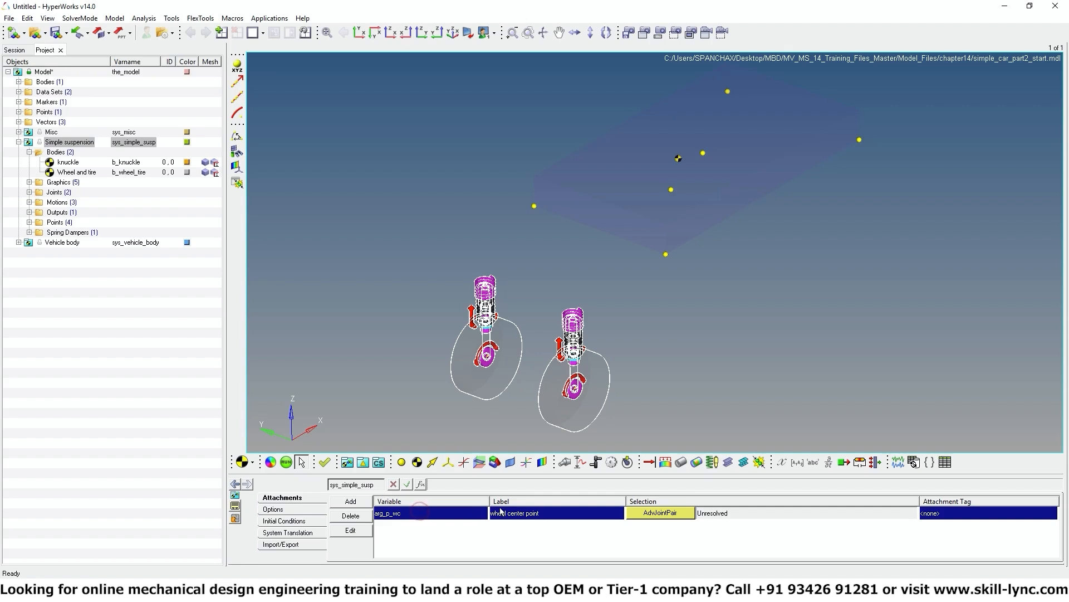
{"action": "left_click", "coordinate": [354, 517]}
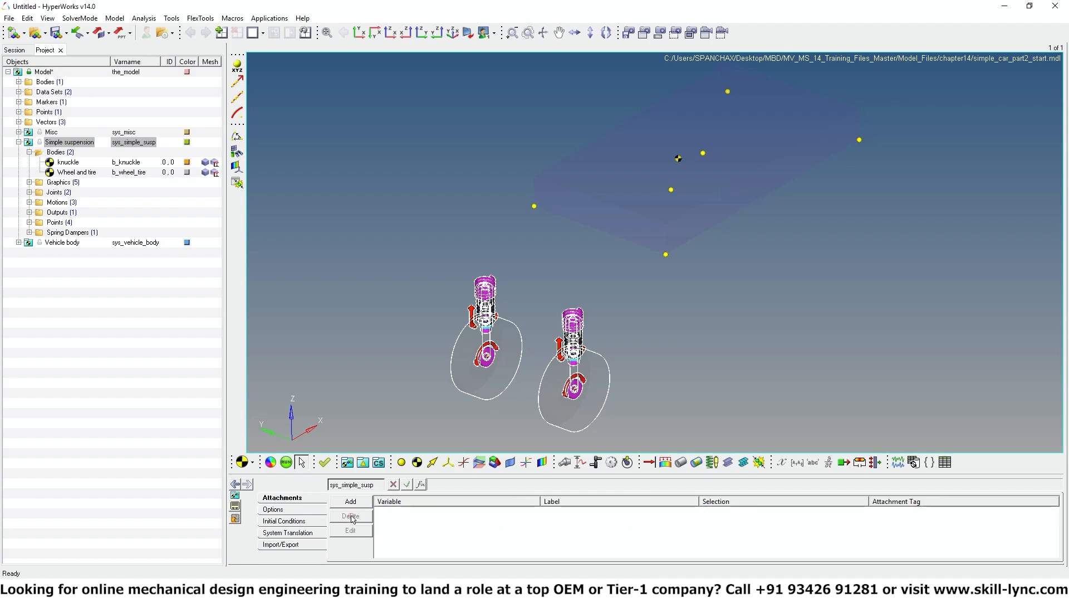
Add a pair-or-single Point attachment to the Simple suspension system, with label Wheel center point and variable arg_p_wc.
{"action": "left_click", "coordinate": [350, 502]}
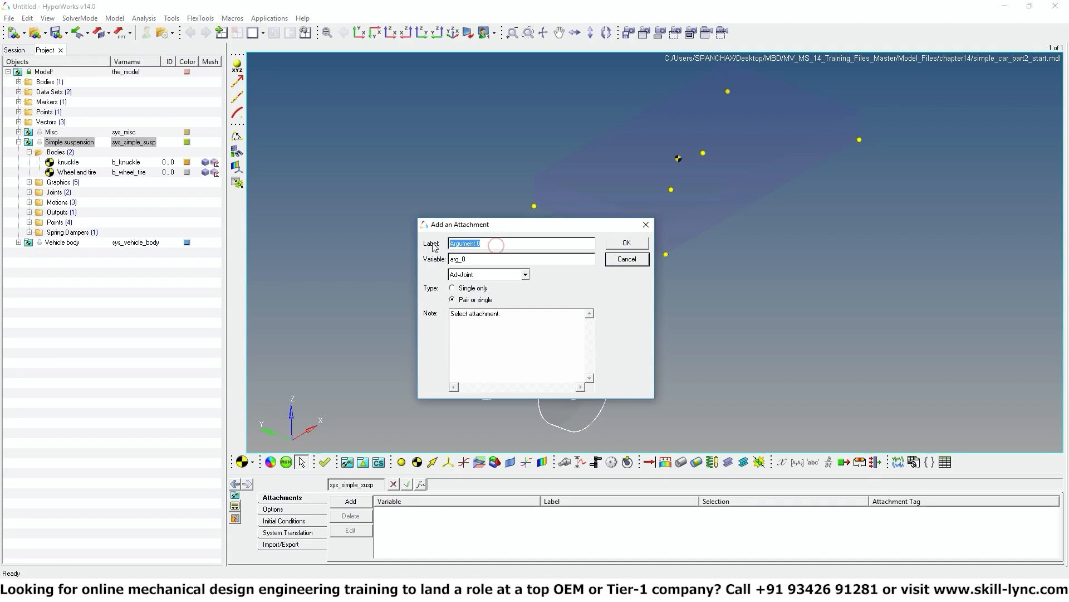
{"action": "key", "text": "BackSpace"}
{"action": "type", "text": "Wheel center poin"}
{"action": "left_click", "coordinate": [525, 260]}
{"action": "key", "text": "BackSpace"}
{"action": "type", "text": "p_wc"}
{"action": "left_click", "coordinate": [475, 278]}
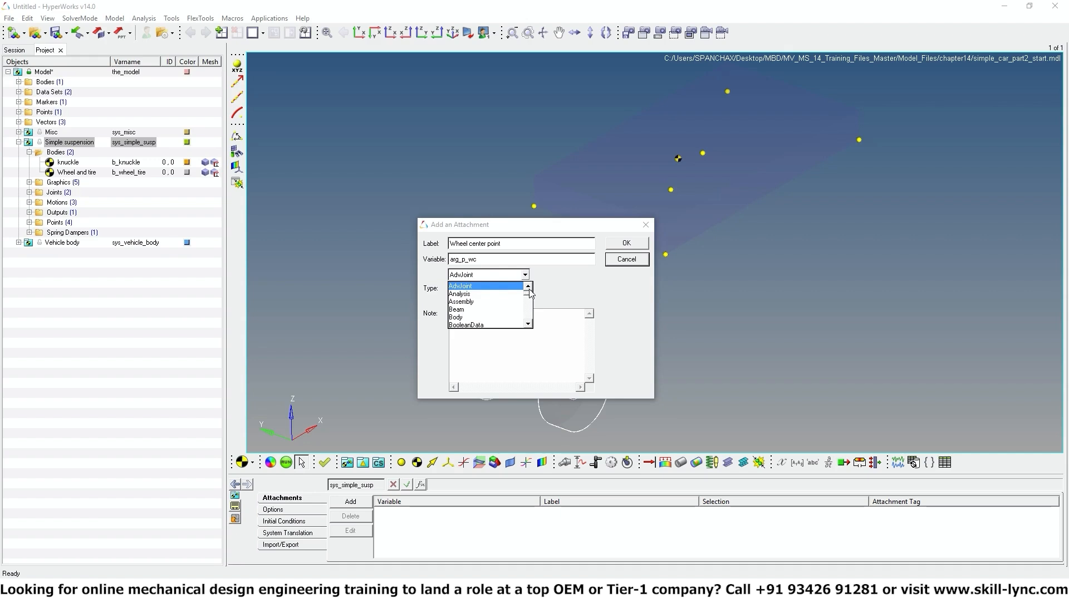
{"action": "left_click_drag", "start_coordinate": [531, 295], "coordinate": [530, 313]}
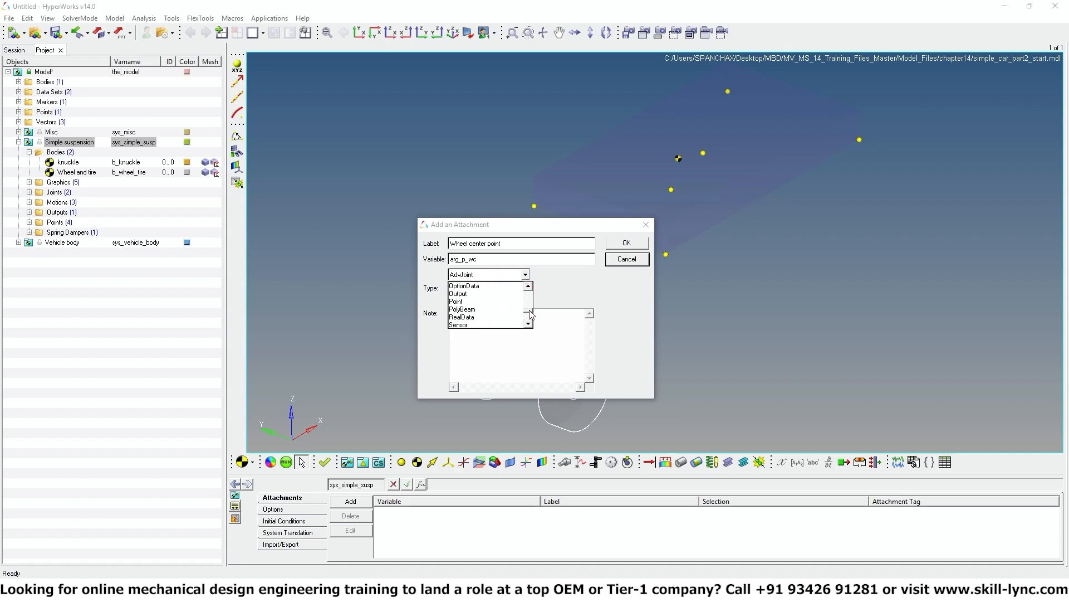
{"action": "left_click", "coordinate": [462, 301]}
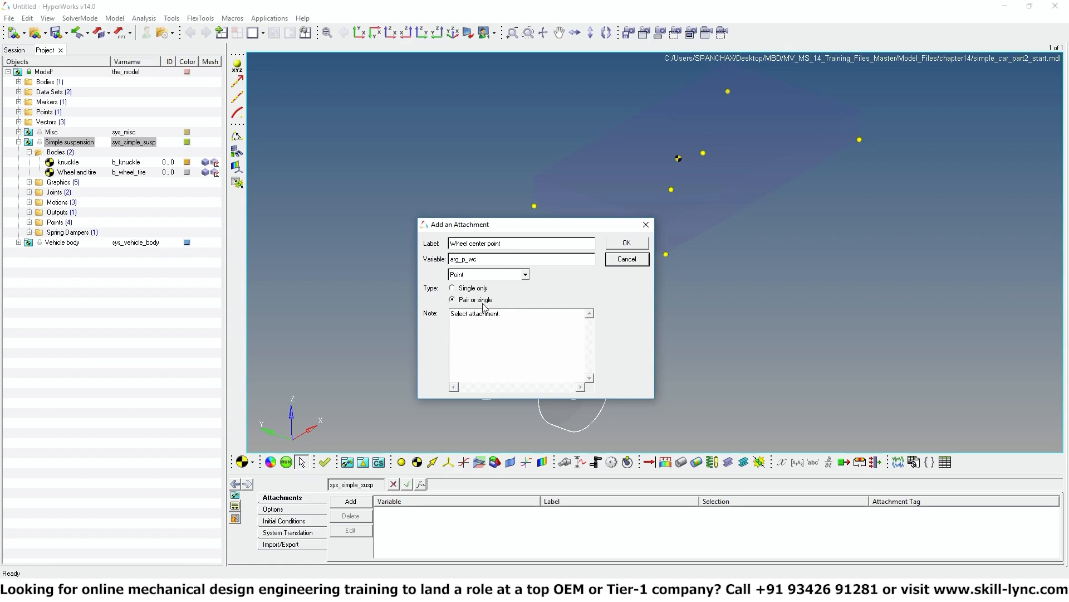
{"action": "left_click", "coordinate": [626, 244]}
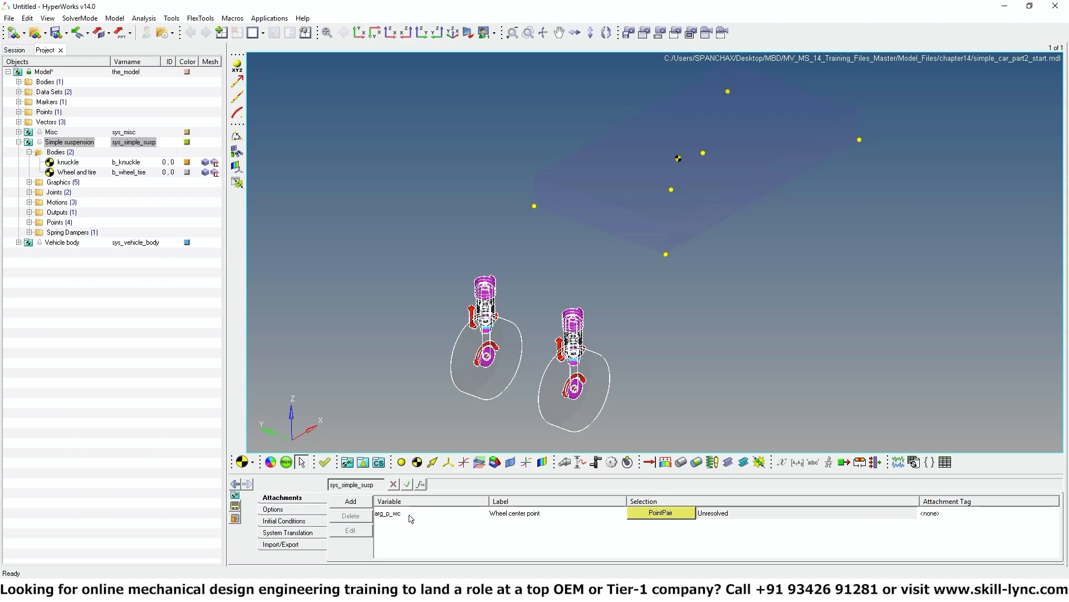
Resolve the Wheel center point attachment to the Wheel center front point pair of the Vehicle body system.
{"action": "double_click", "coordinate": [673, 513]}
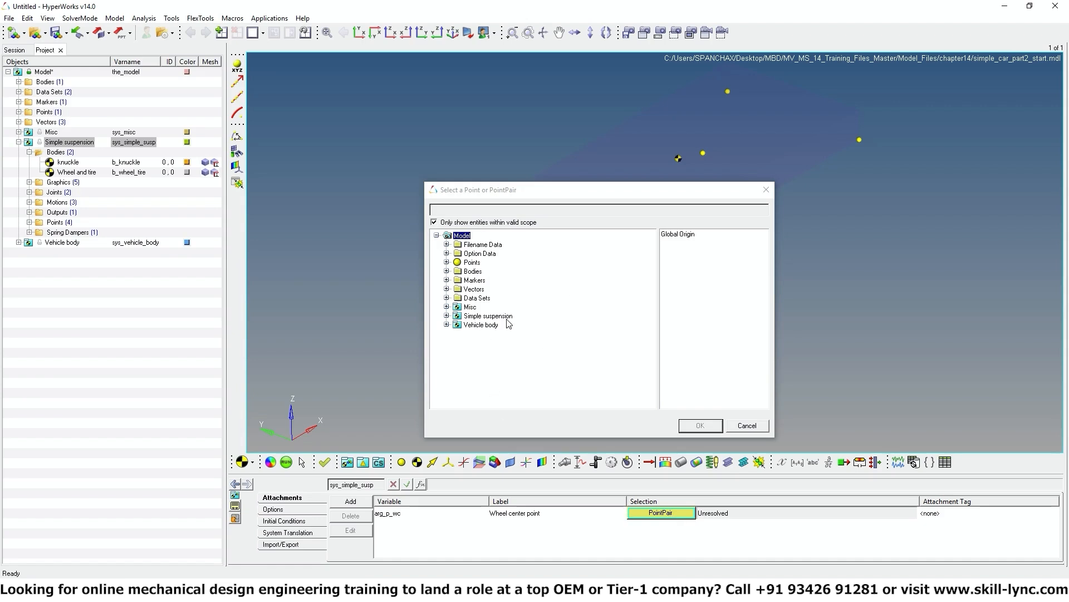
{"action": "left_click", "coordinate": [446, 324]}
{"action": "left_click", "coordinate": [456, 351]}
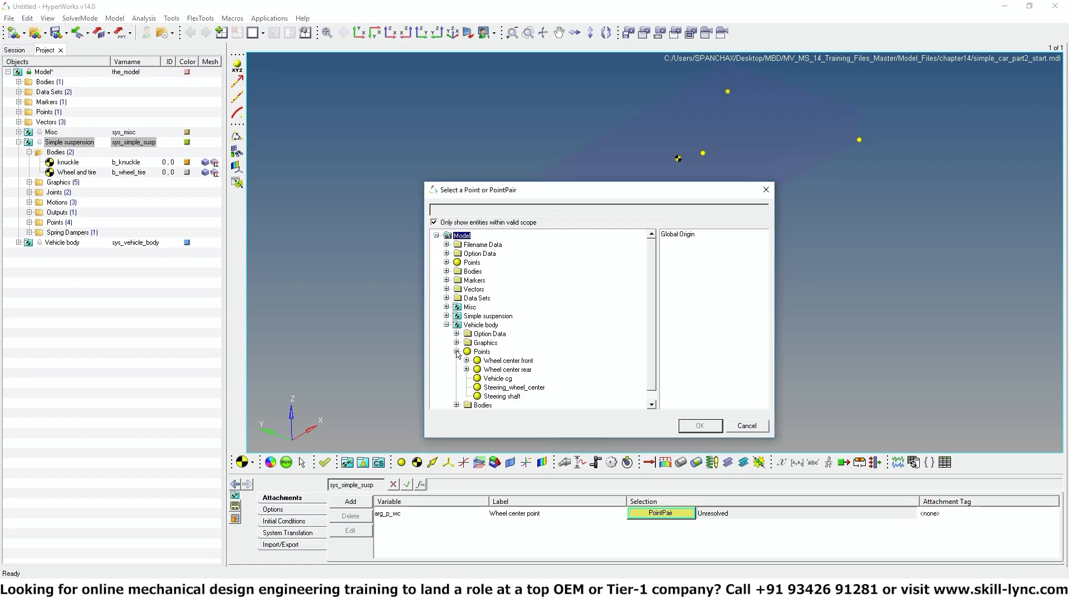
{"action": "left_click", "coordinate": [499, 361]}
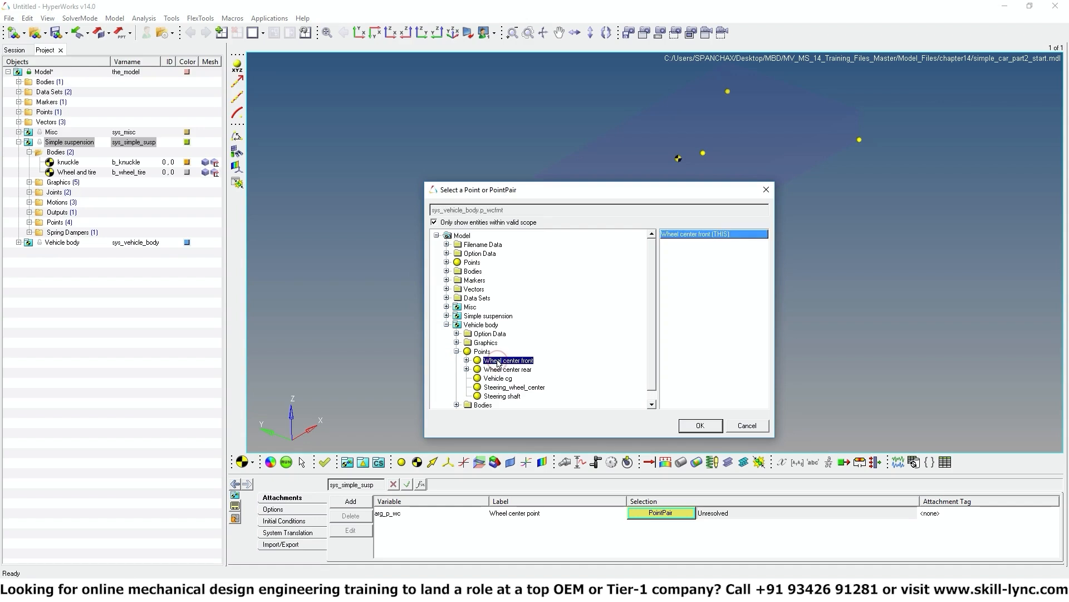
{"action": "left_click", "coordinate": [700, 425]}
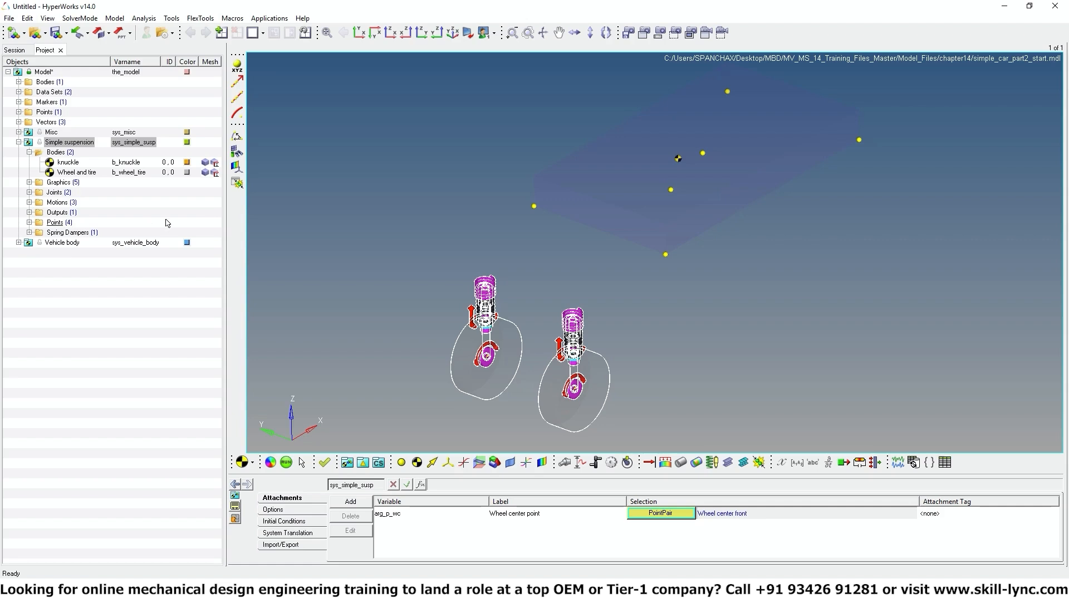
Examine the coordinates of the Vehicle body system's Wheel center front point.
{"action": "left_click", "coordinate": [18, 242]}
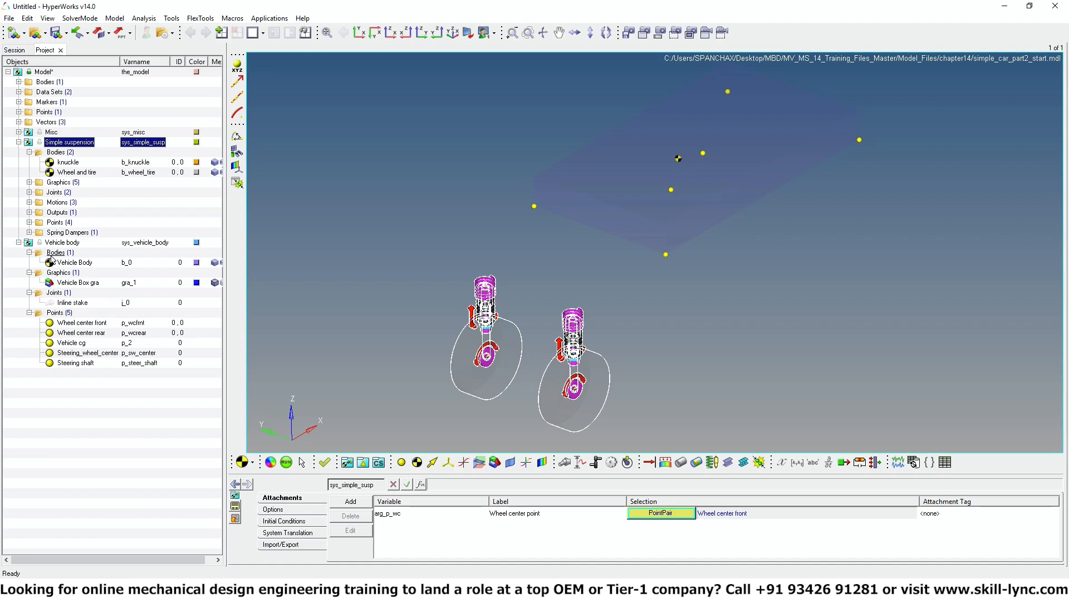
{"action": "left_click", "coordinate": [82, 323]}
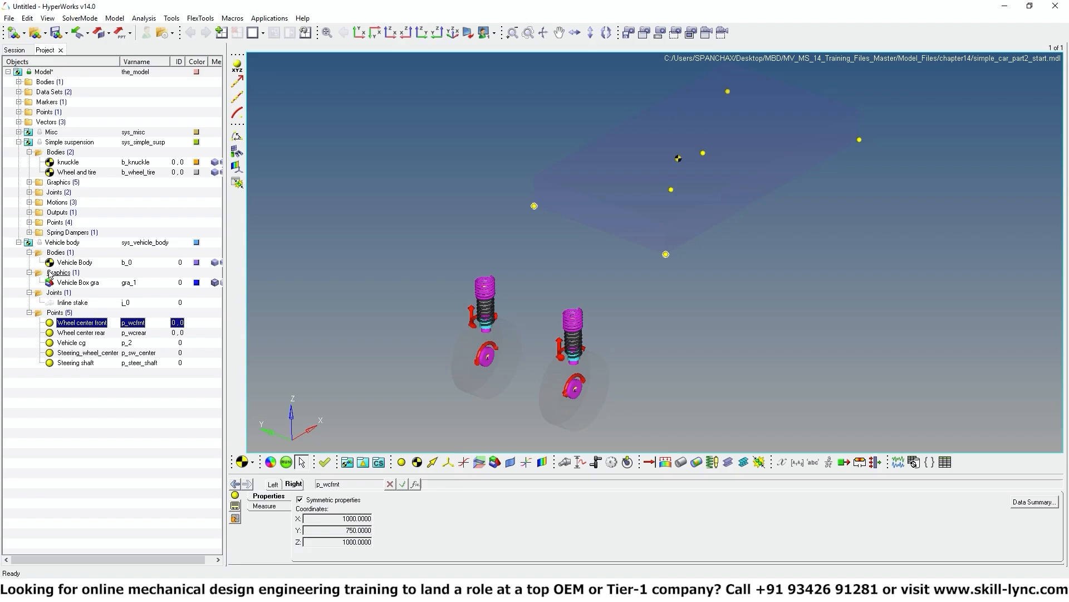
{"action": "left_click", "coordinate": [19, 243]}
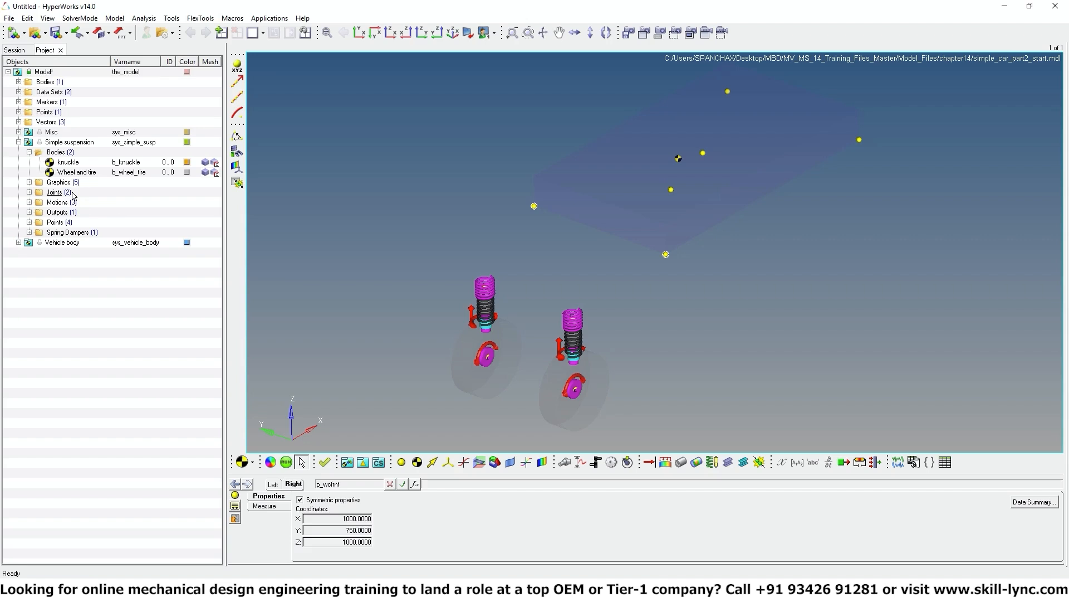
Set the left X coordinate of the Simple suspension's Wheel center point to the attachment expression arg_p_wc.l.x.
{"action": "left_click", "coordinate": [29, 223]}
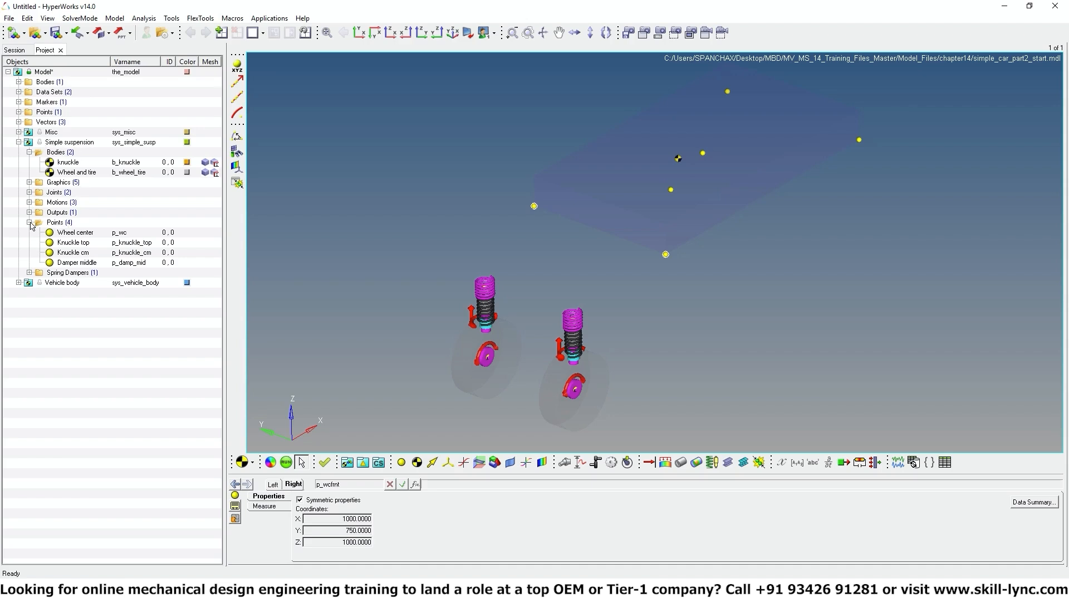
{"action": "left_click", "coordinate": [77, 234]}
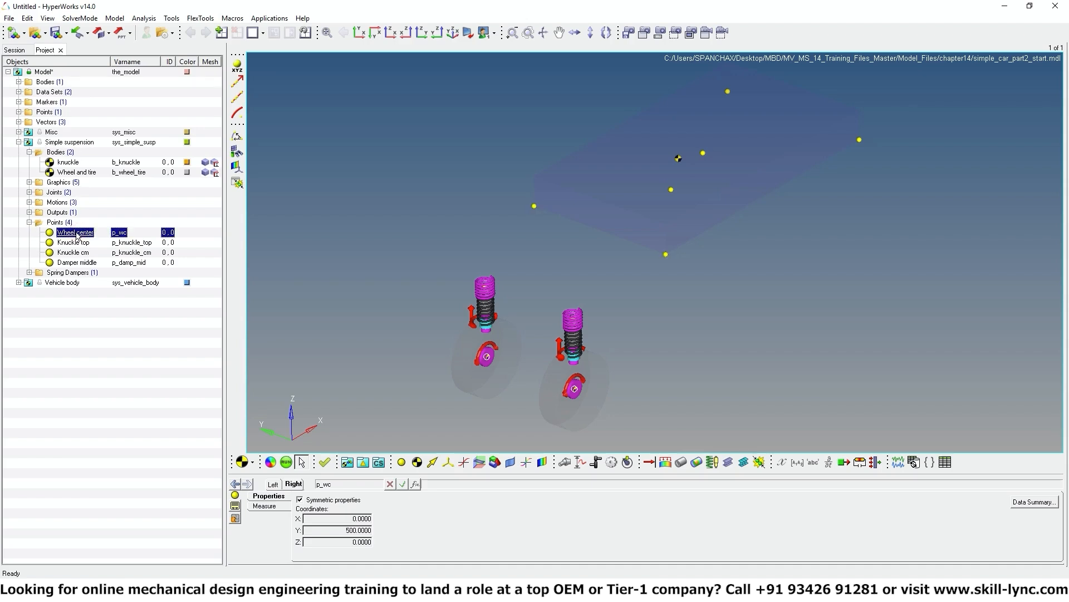
{"action": "left_click", "coordinate": [347, 518]}
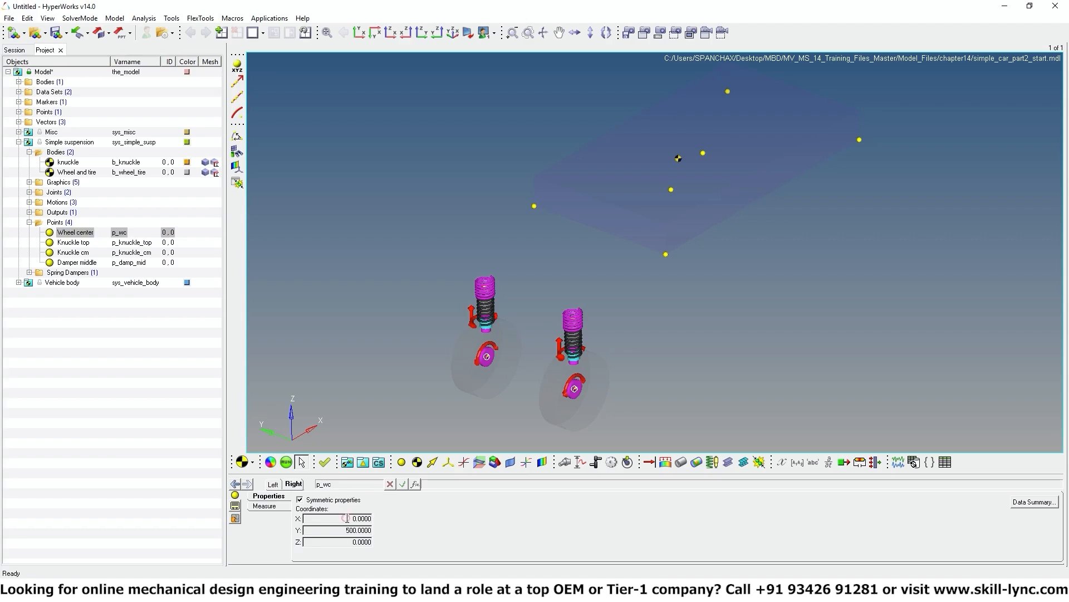
{"action": "left_click", "coordinate": [273, 484]}
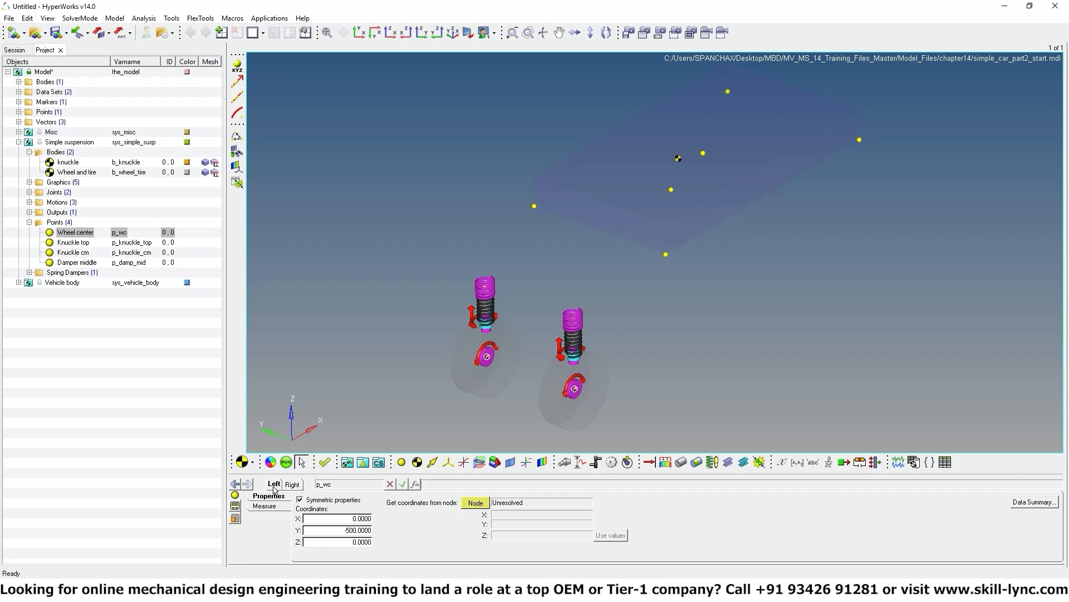
{"action": "left_click", "coordinate": [346, 518]}
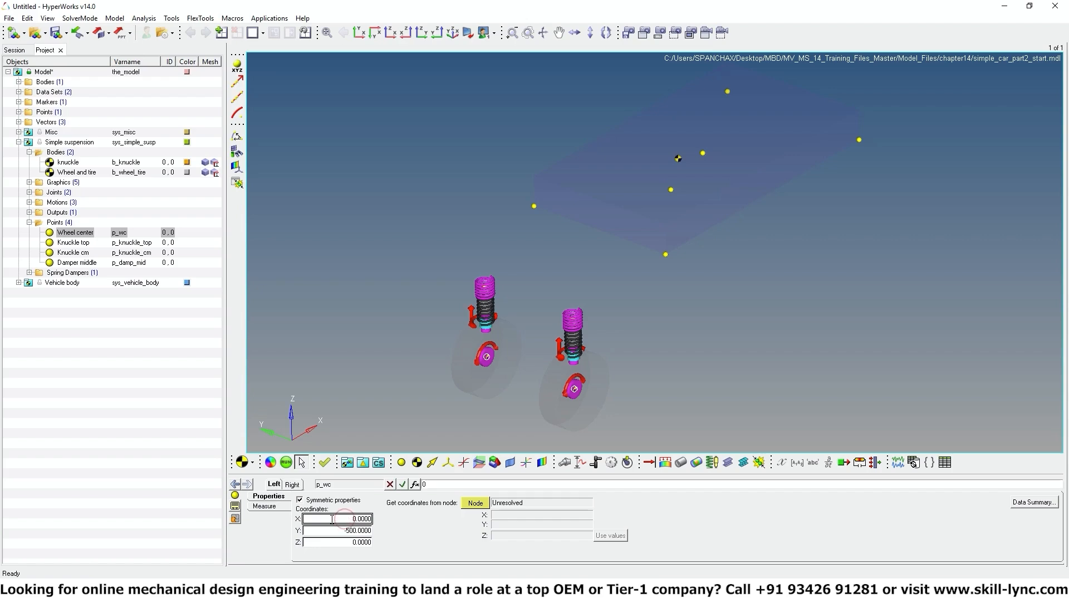
{"action": "left_click", "coordinate": [415, 484]}
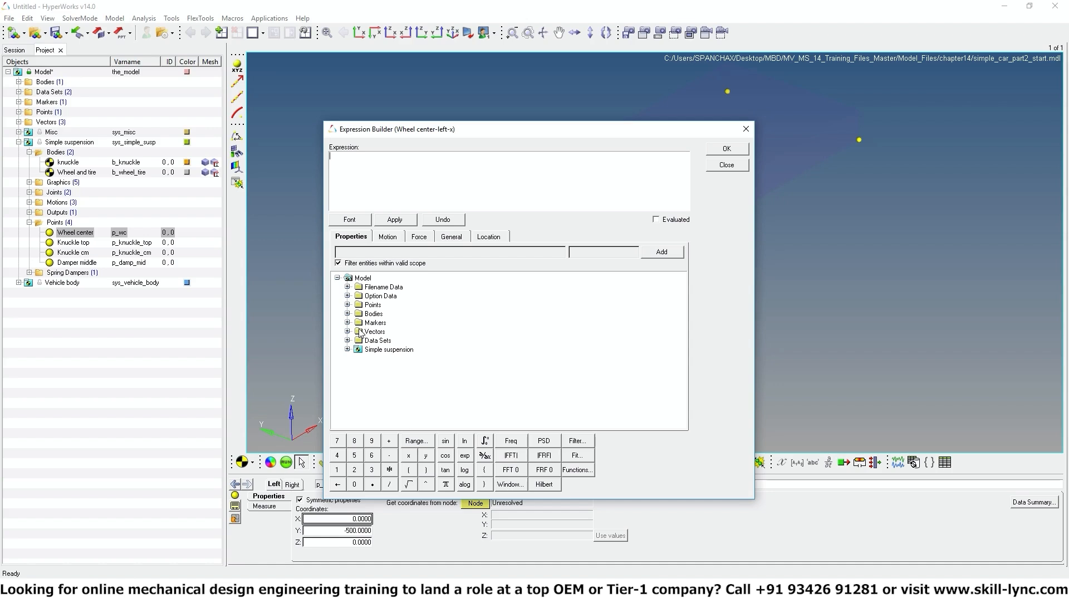
{"action": "left_click", "coordinate": [347, 349]}
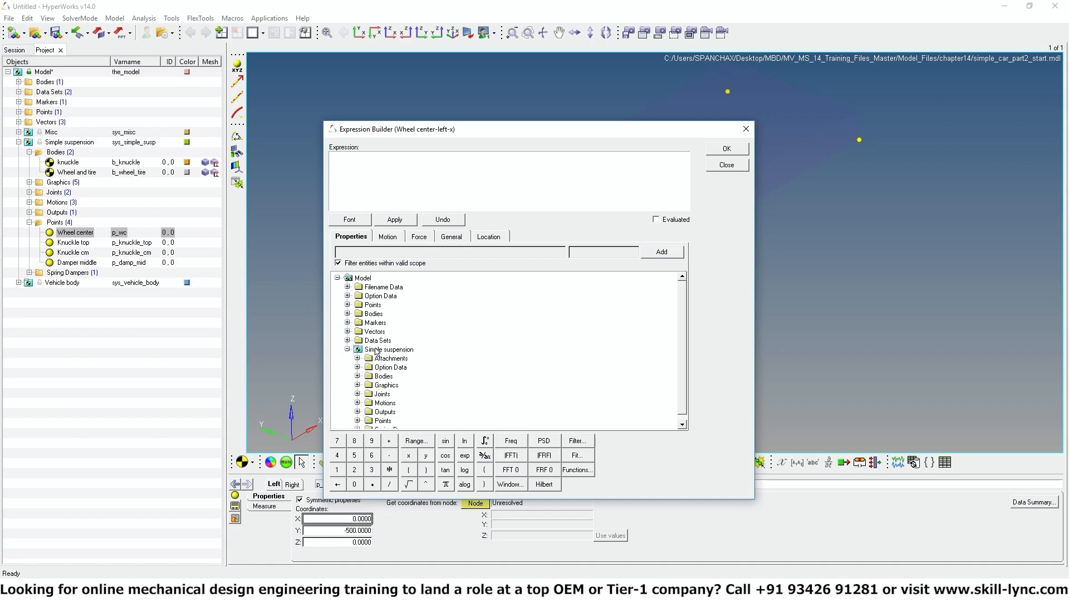
{"action": "left_click", "coordinate": [358, 358]}
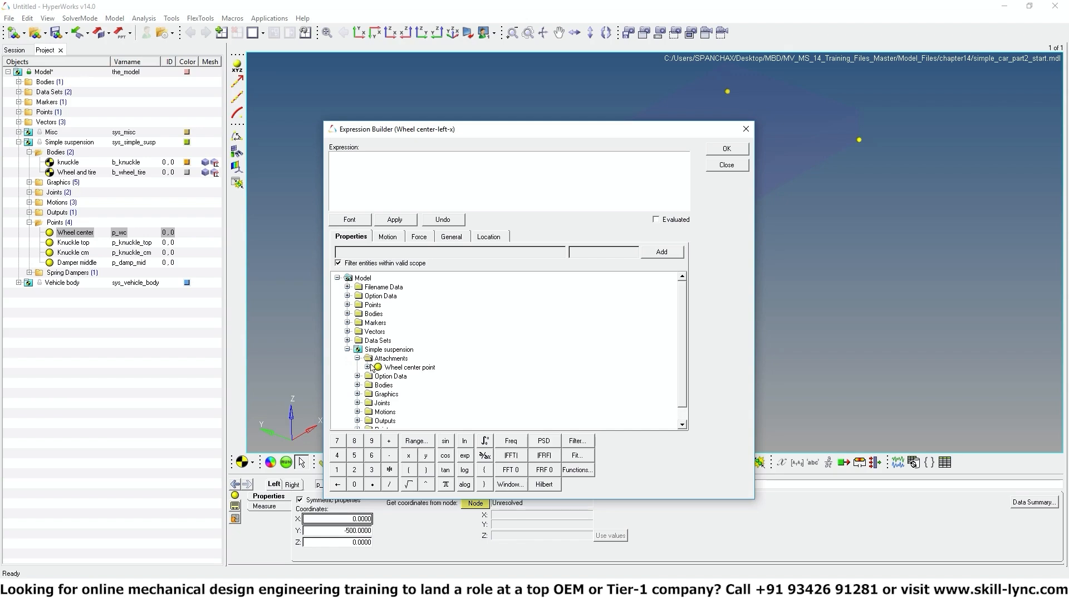
{"action": "left_click", "coordinate": [368, 367]}
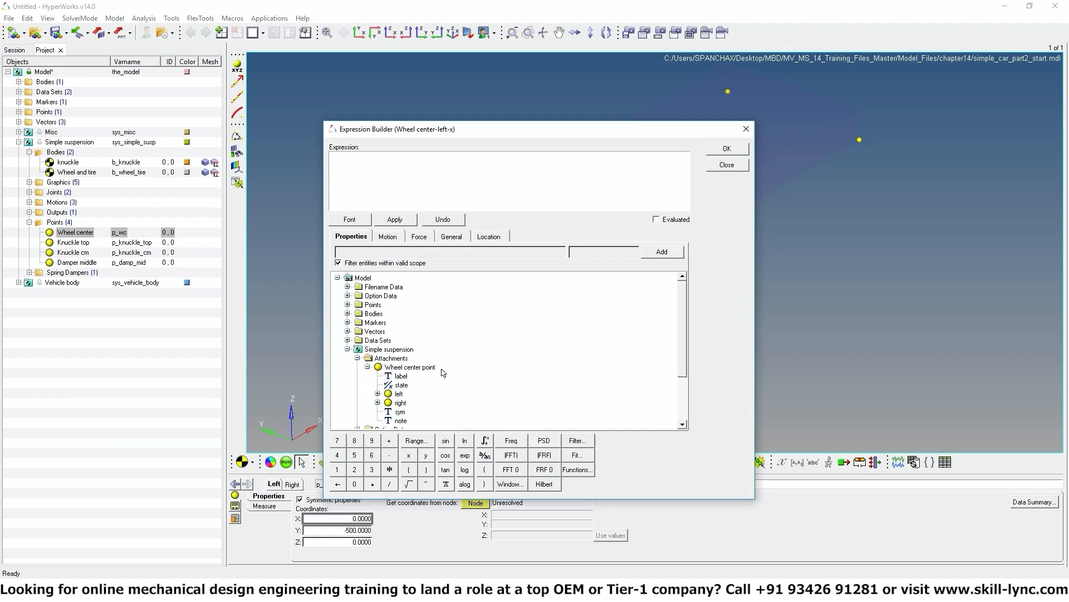
{"action": "left_click_drag", "start_coordinate": [681, 352], "coordinate": [689, 401]}
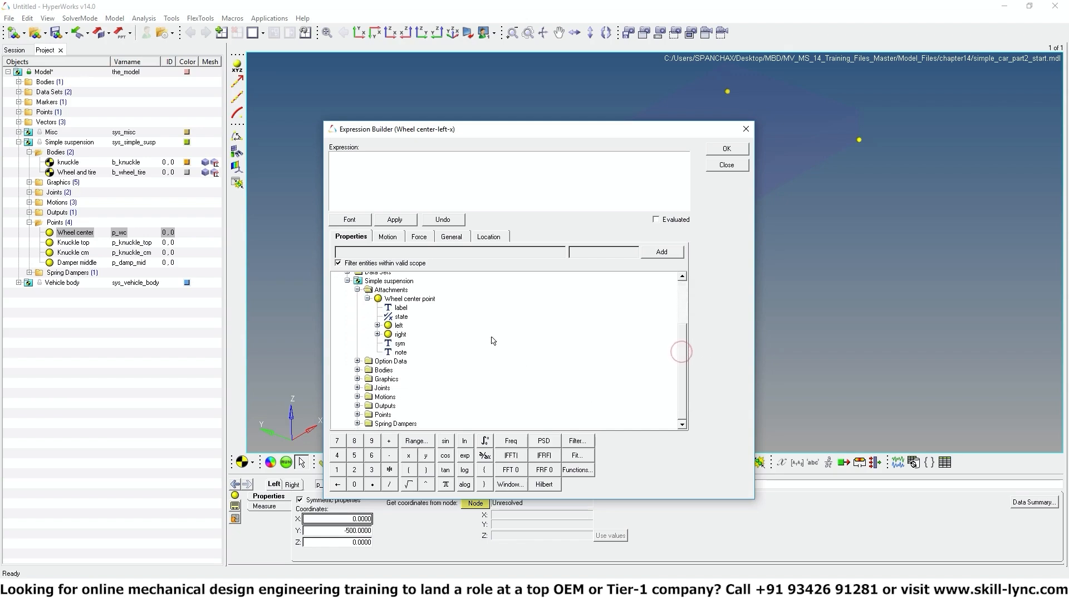
{"action": "left_click", "coordinate": [378, 325]}
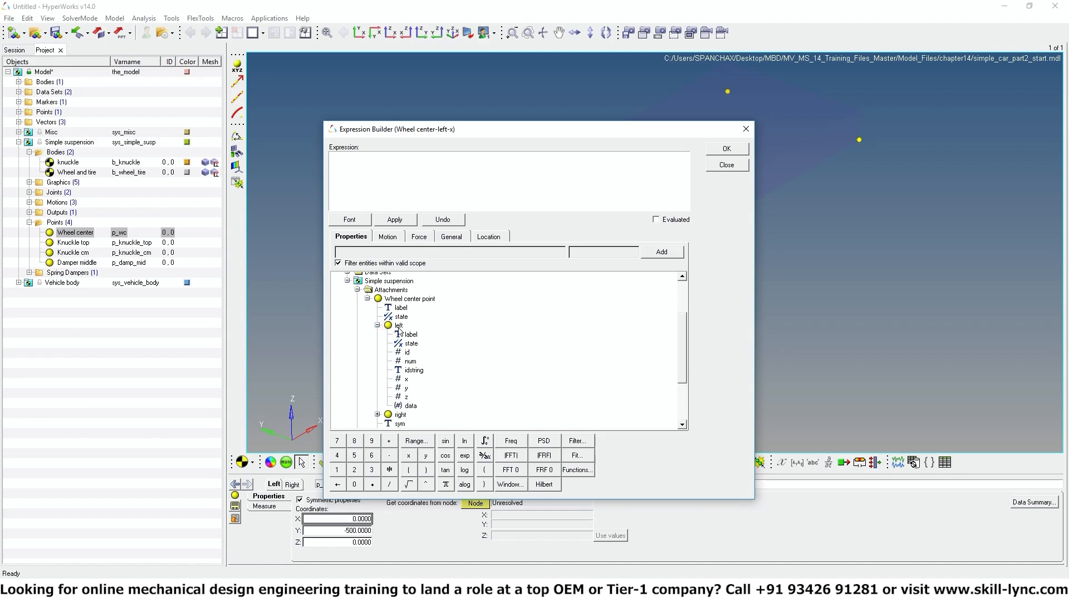
{"action": "left_click", "coordinate": [407, 378]}
{"action": "left_click", "coordinate": [647, 255]}
{"action": "left_click", "coordinate": [656, 221]}
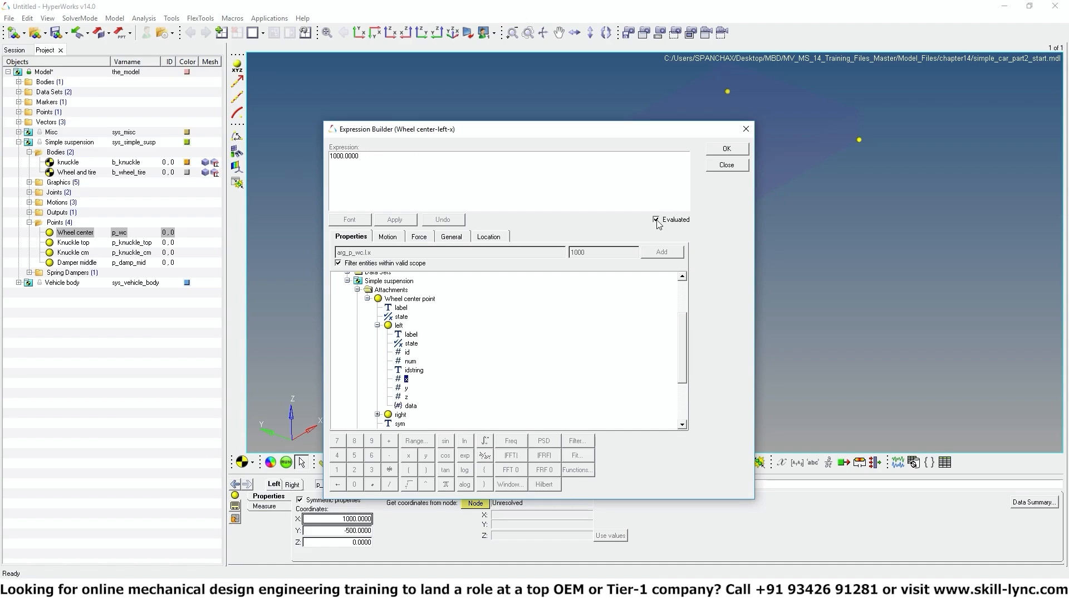
{"action": "left_click", "coordinate": [728, 148]}
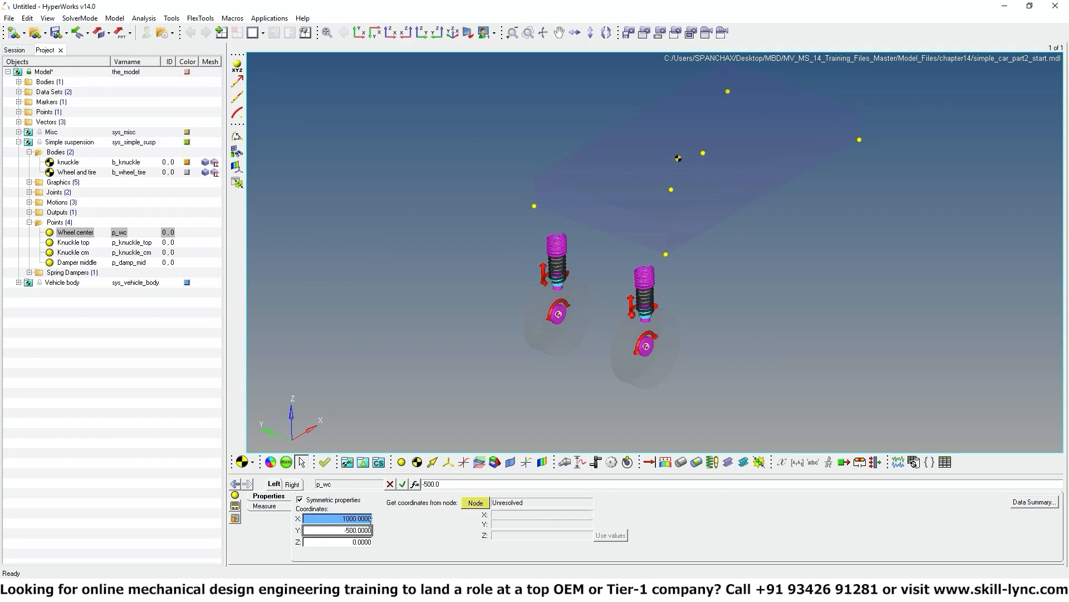
Set the left Y coordinate of the Simple suspension's Wheel center point to the attachment expression arg_p_wc.l.y.
{"action": "double_click", "coordinate": [342, 530]}
{"action": "left_click", "coordinate": [415, 484]}
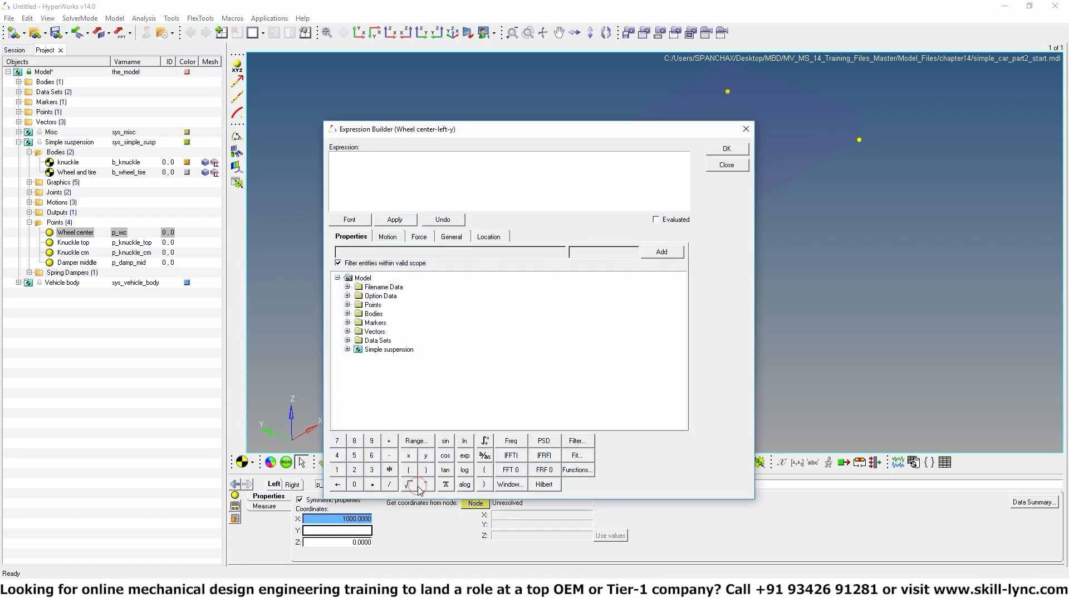
{"action": "left_click", "coordinate": [347, 349]}
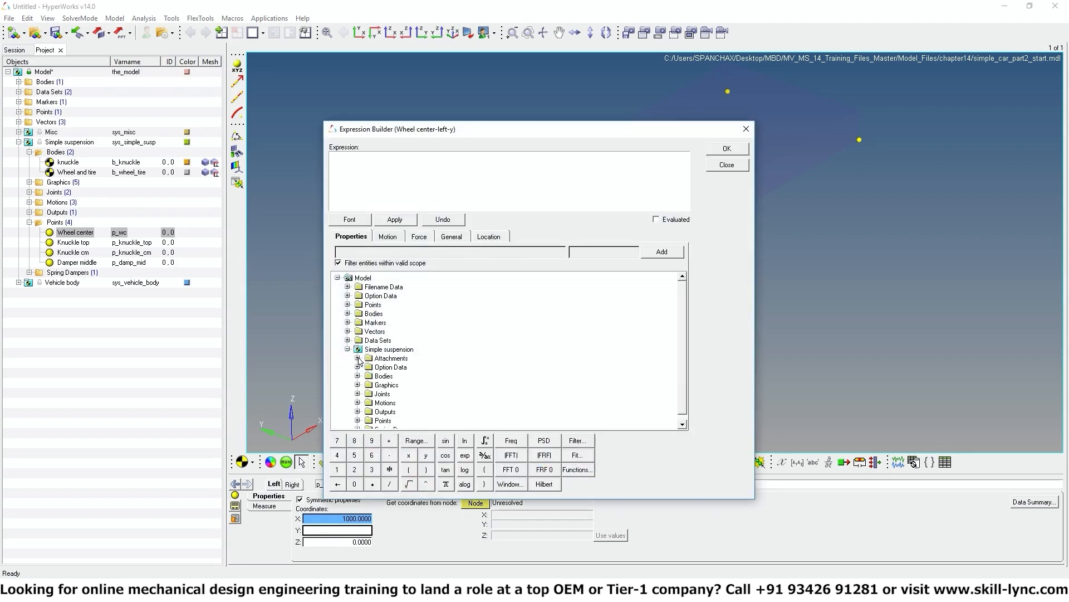
{"action": "left_click", "coordinate": [358, 358]}
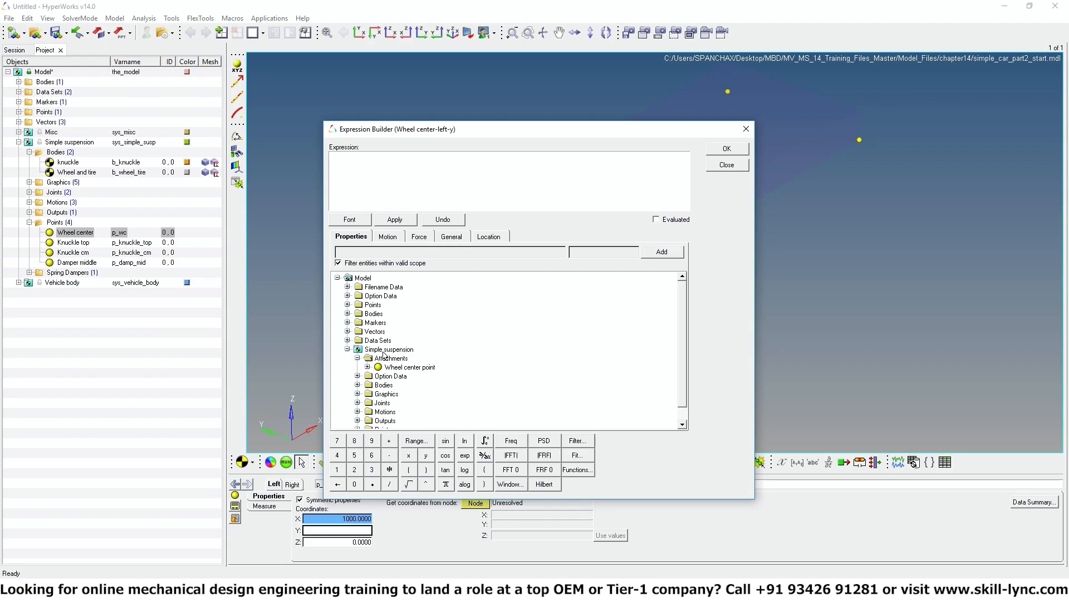
{"action": "left_click", "coordinate": [367, 368]}
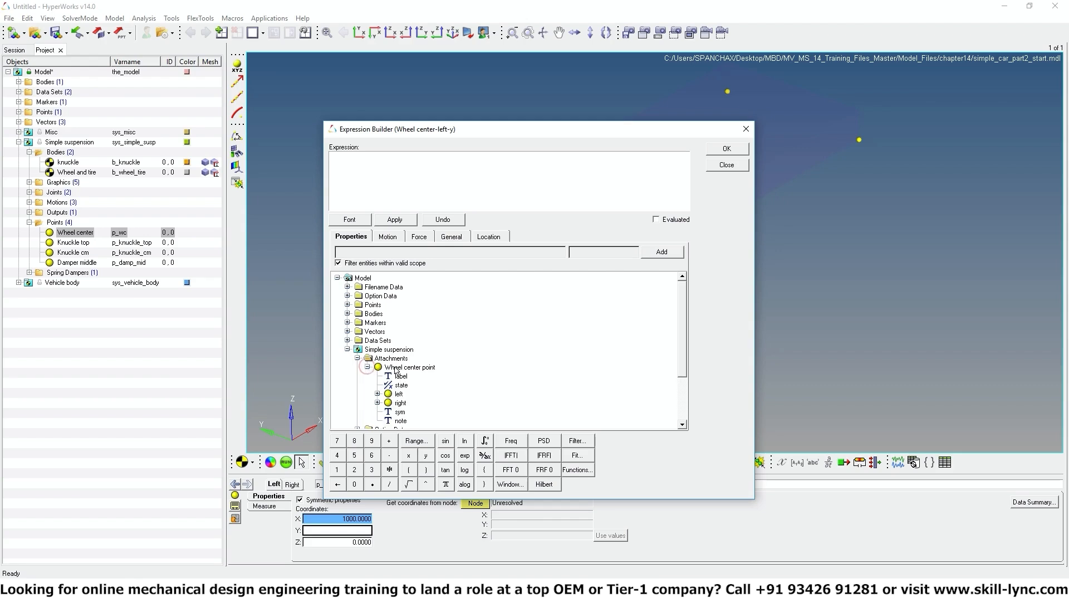
{"action": "left_click_drag", "start_coordinate": [682, 367], "coordinate": [683, 405]}
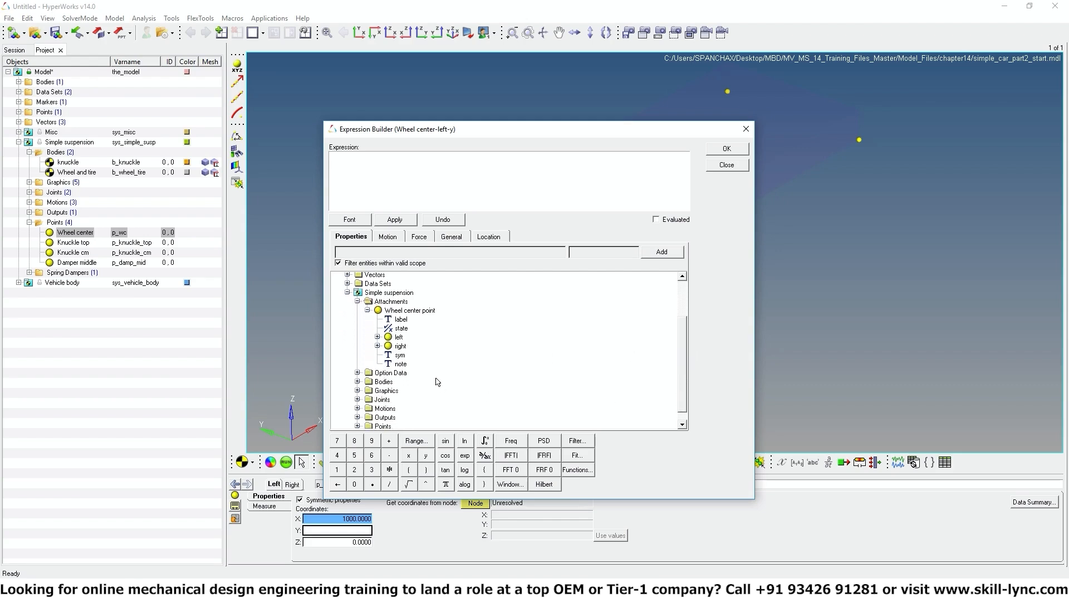
{"action": "left_click", "coordinate": [378, 337]}
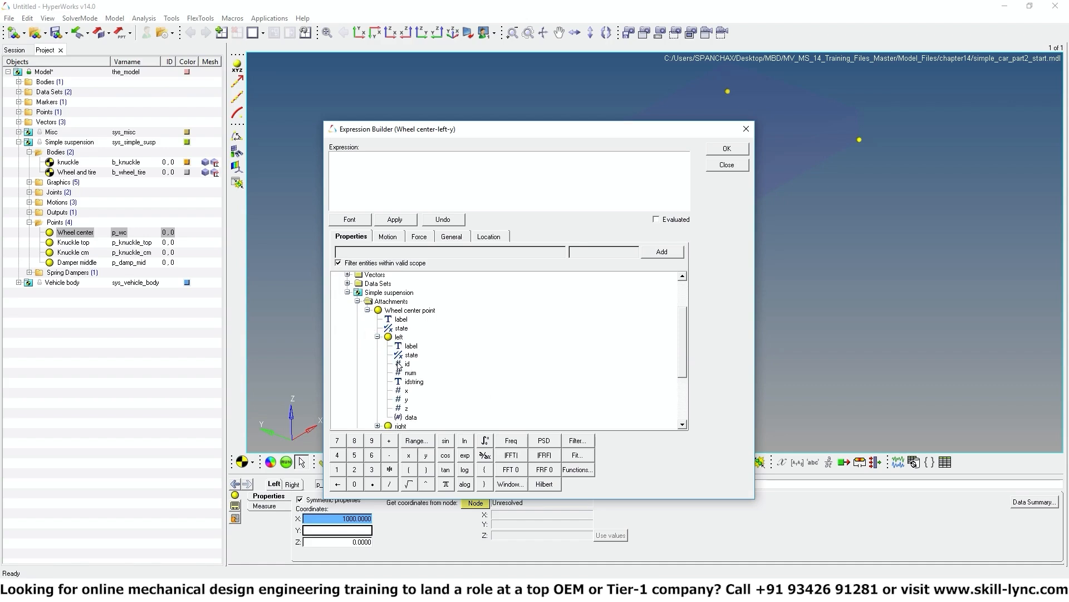
{"action": "left_click", "coordinate": [406, 399]}
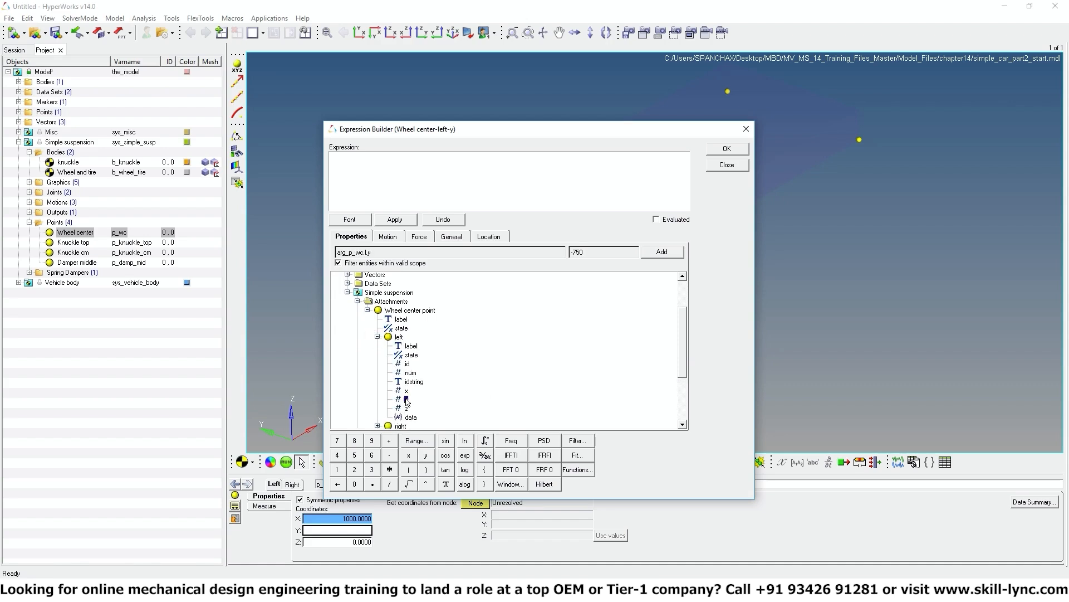
{"action": "left_click", "coordinate": [661, 252]}
{"action": "left_click", "coordinate": [728, 148]}
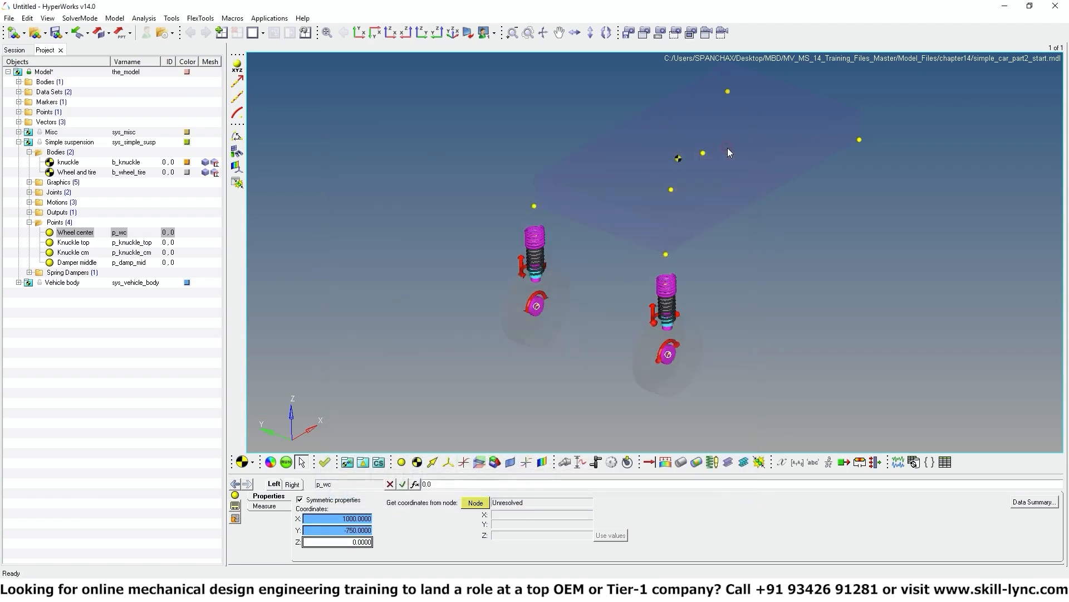
Set the left Z coordinate of the Simple suspension's Wheel center point to the attachment expression arg_p_wc.l.z.
{"action": "left_click", "coordinate": [341, 542]}
{"action": "left_click", "coordinate": [417, 485]}
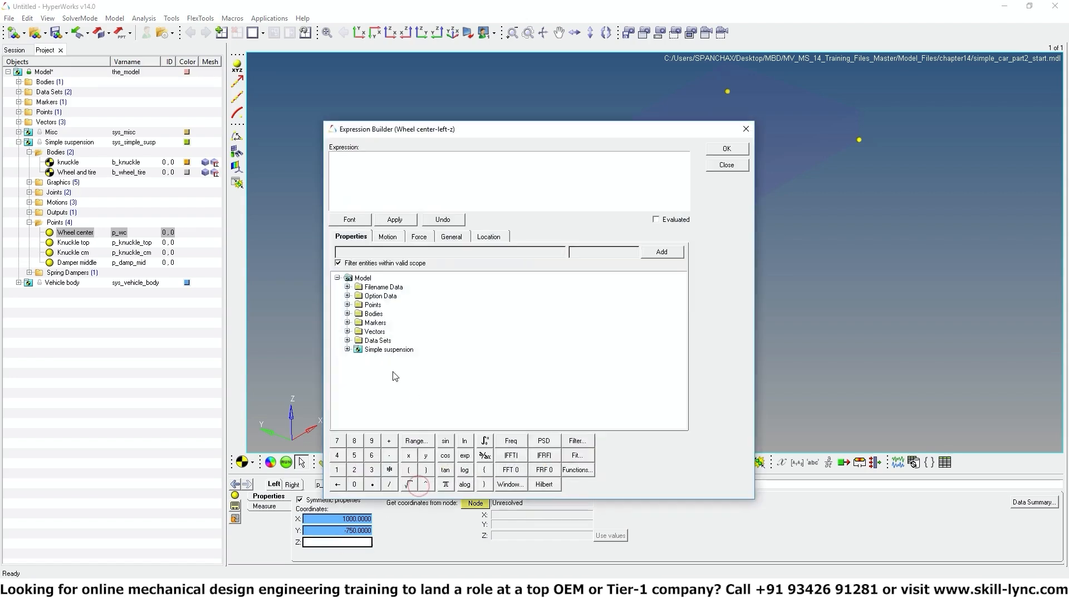
{"action": "left_click", "coordinate": [347, 350]}
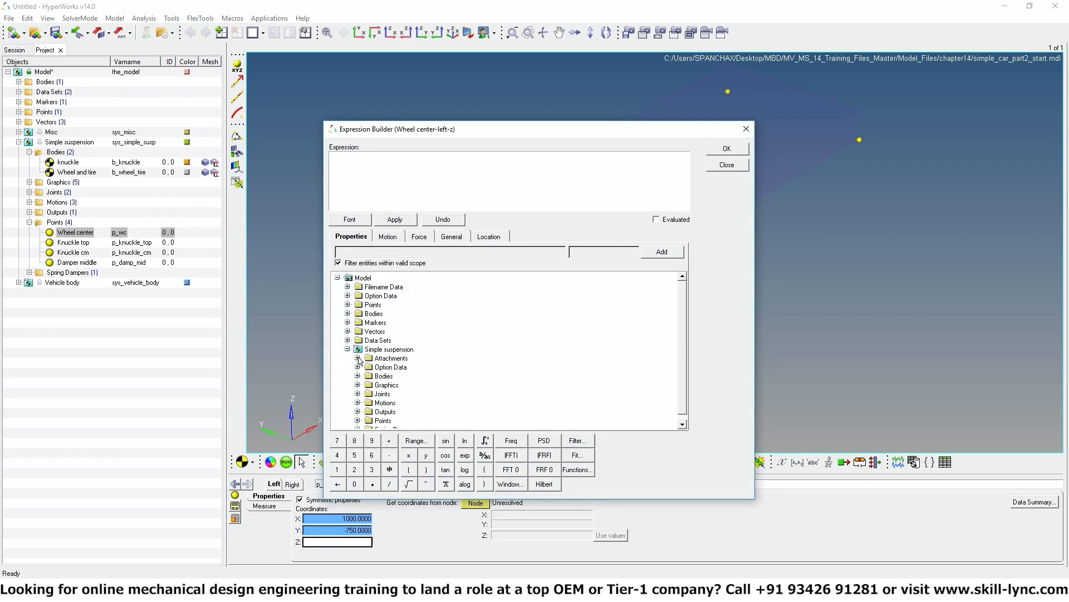
{"action": "left_click", "coordinate": [357, 358]}
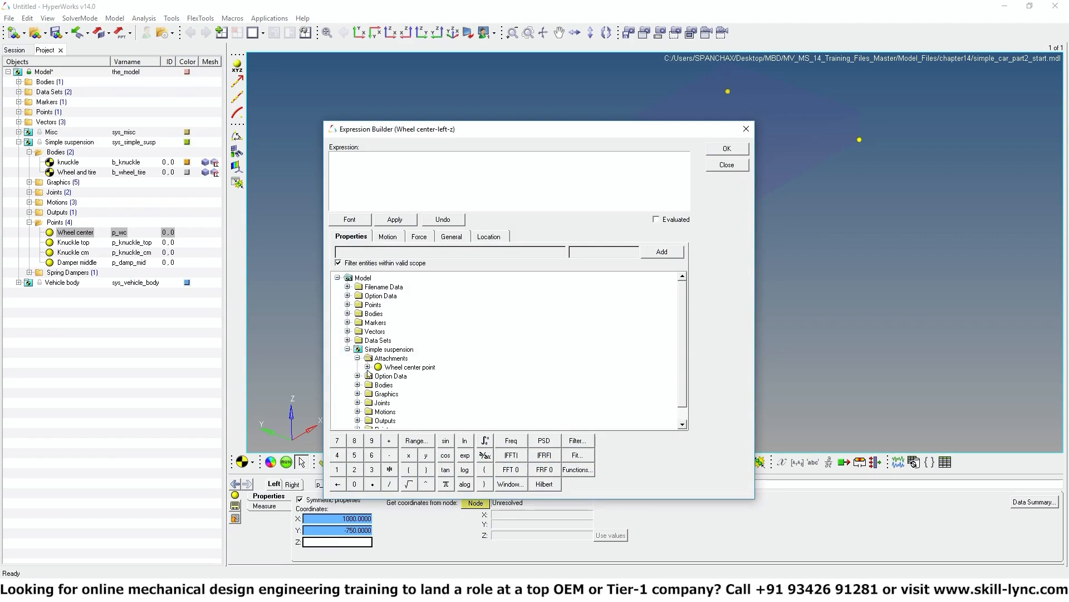
{"action": "left_click", "coordinate": [367, 367]}
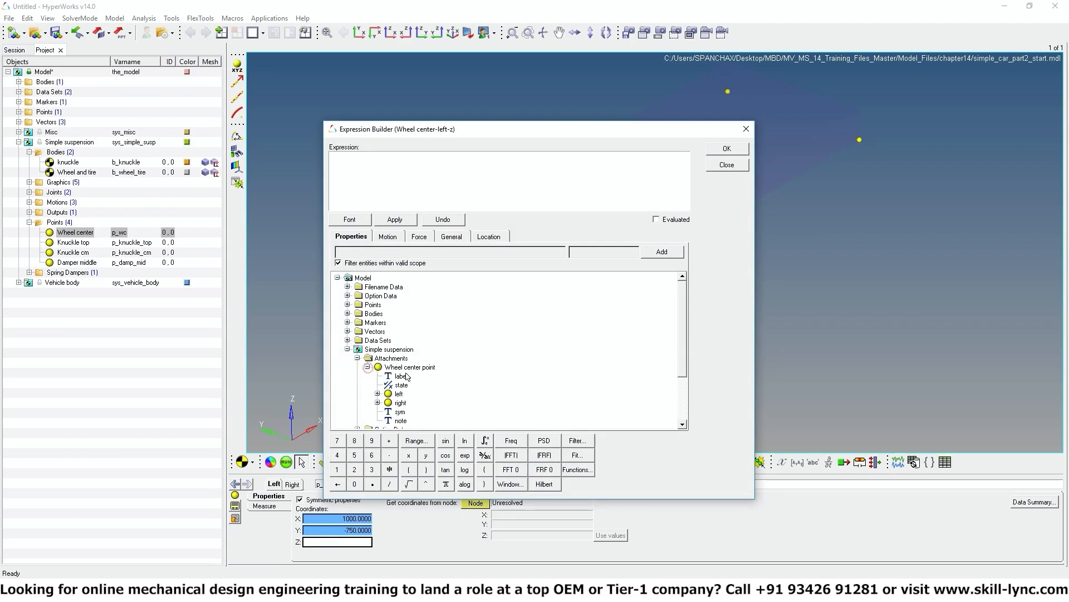
{"action": "left_click", "coordinate": [378, 393]}
{"action": "scroll", "coordinate": [684, 342], "scroll_direction": "down", "scroll_amount": 5}
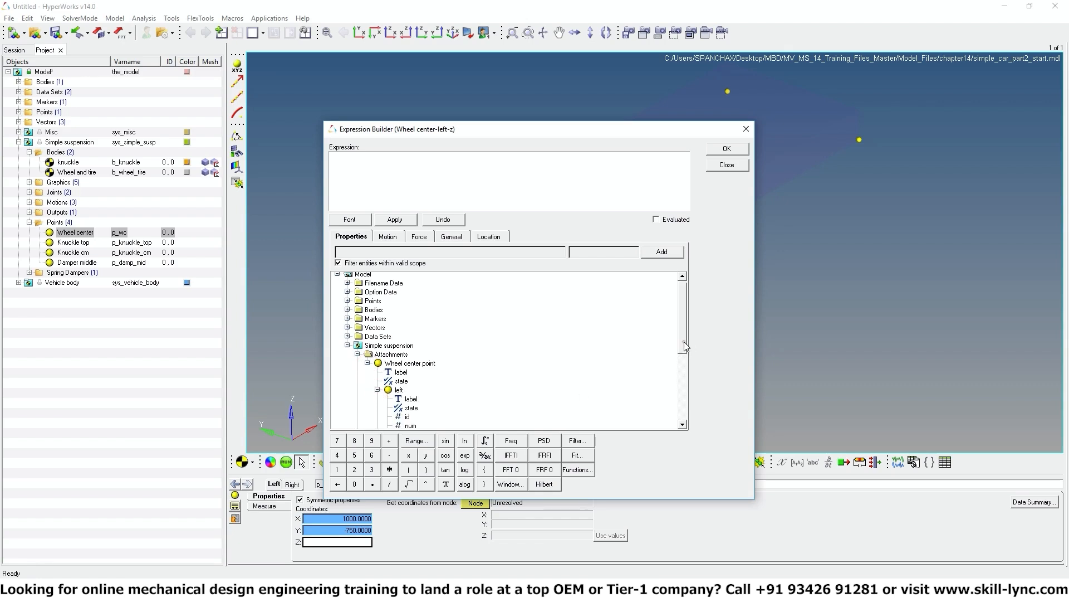
{"action": "left_click", "coordinate": [405, 327]}
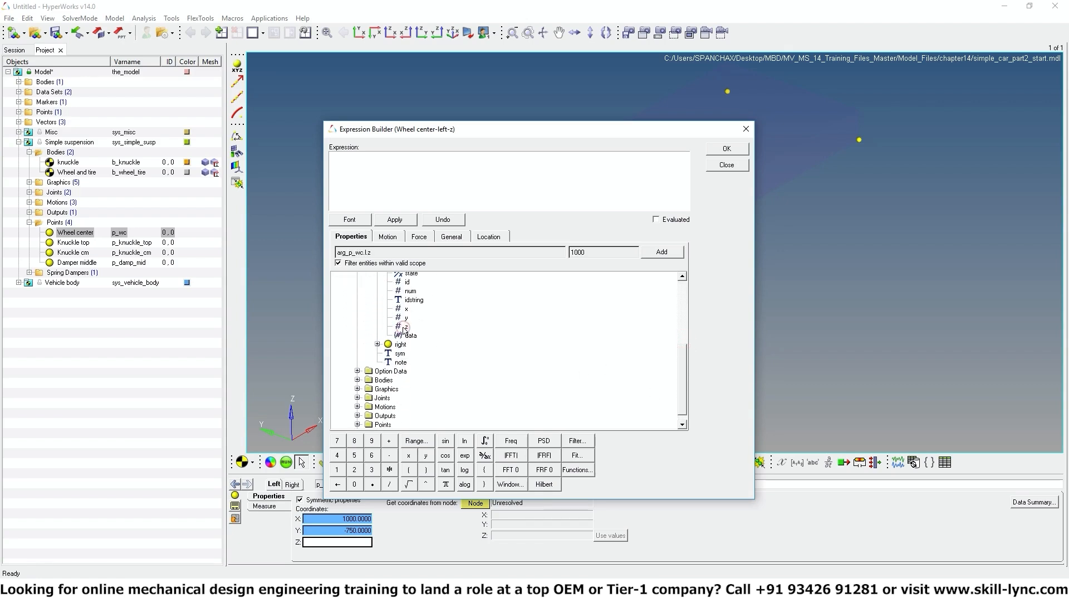
{"action": "left_click", "coordinate": [666, 253]}
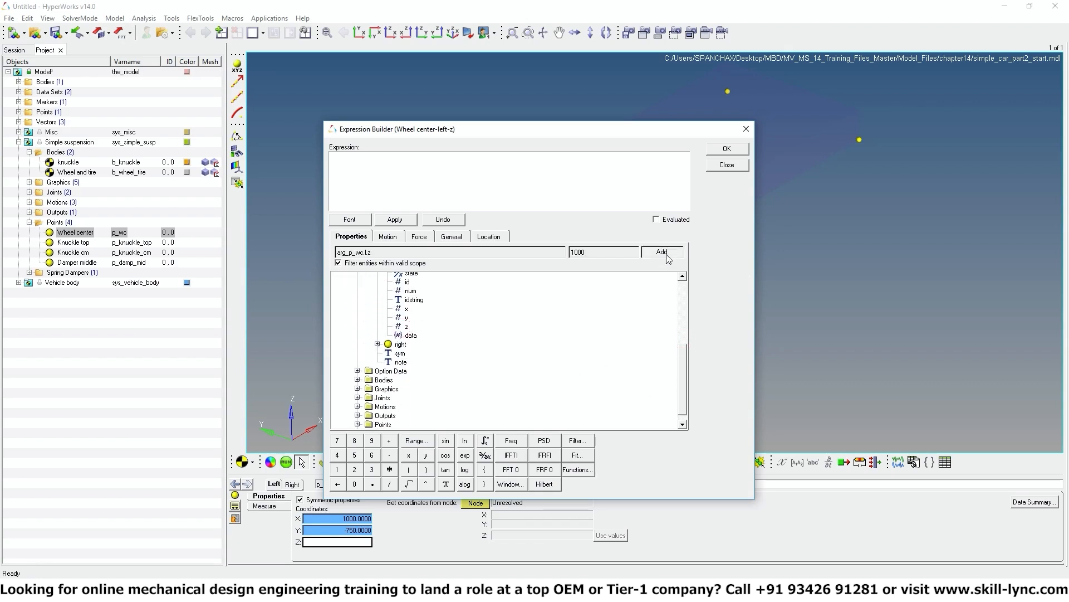
{"action": "left_click", "coordinate": [719, 148]}
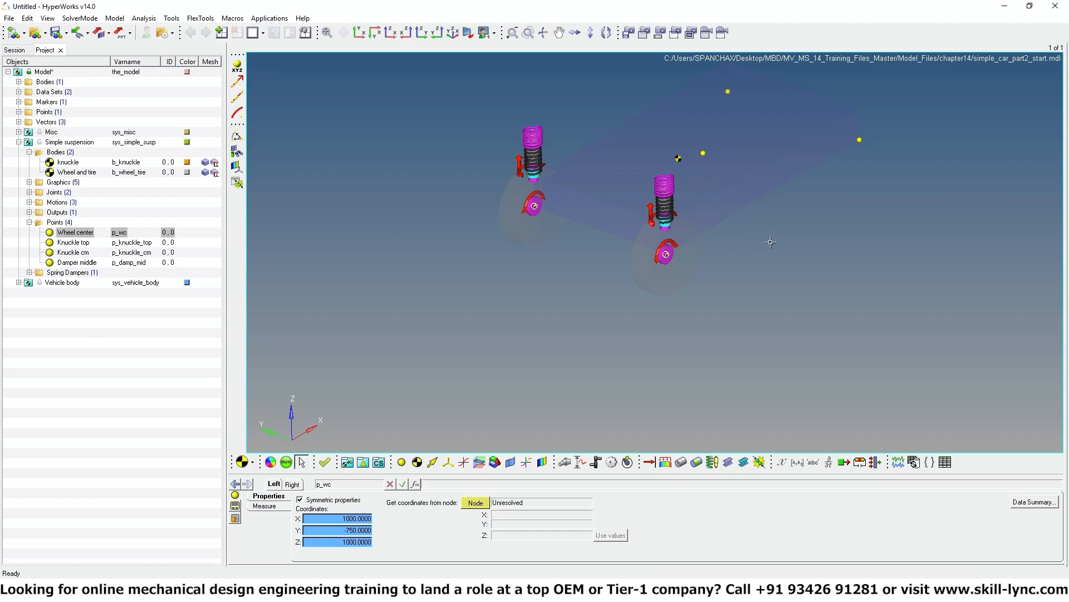
Add a single-only Body attachment to the Simple suspension system, with label Vehicle Body and variable arg_b_veh_body.
{"action": "right_click_drag", "start_coordinate": [772, 239], "coordinate": [731, 291], "text": "ctrl"}
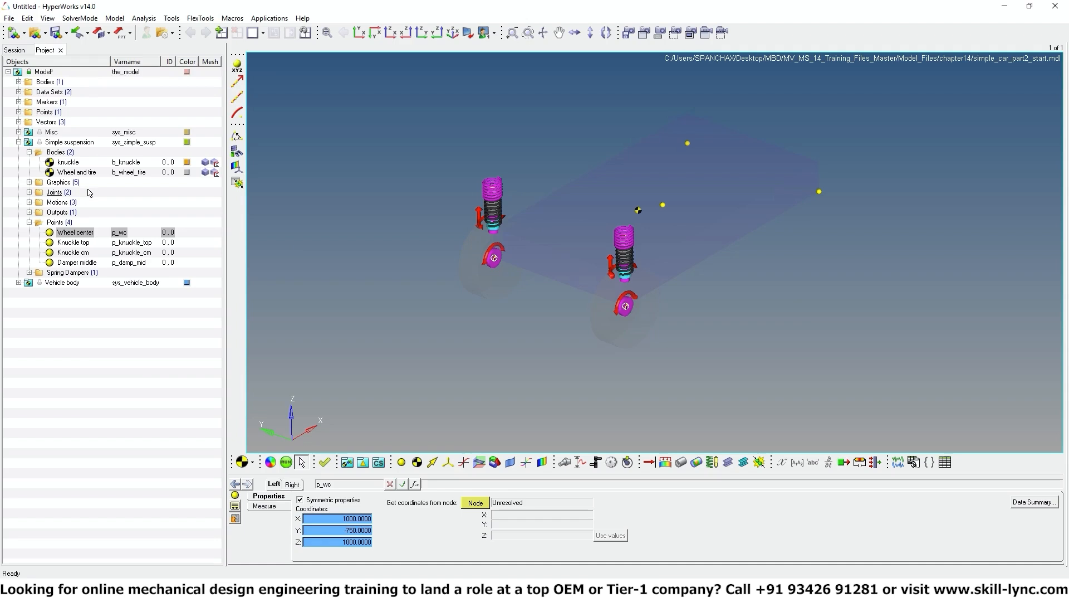
{"action": "left_click", "coordinate": [72, 143]}
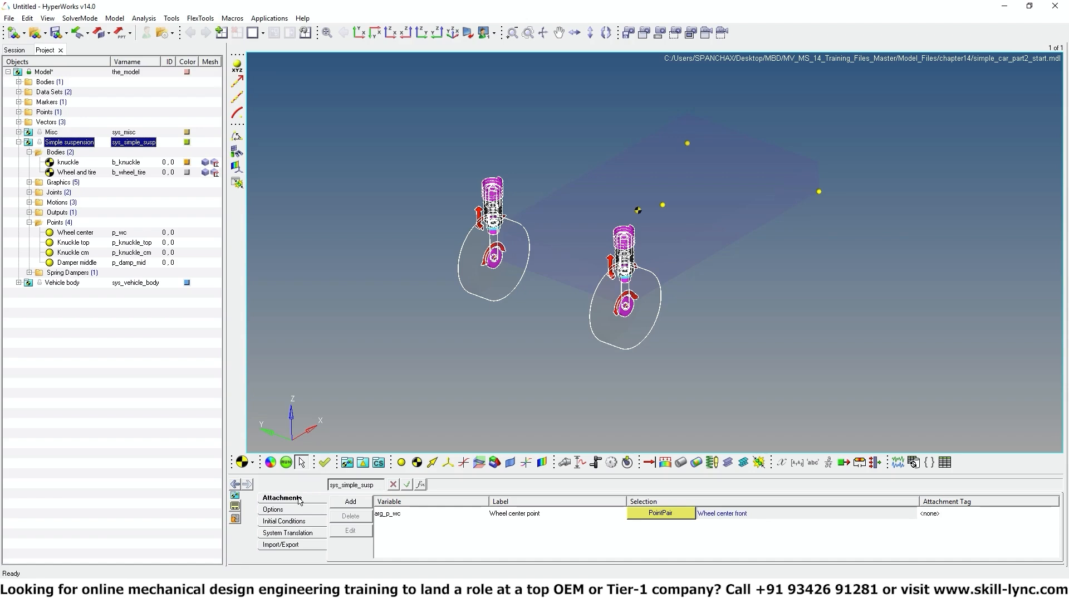
{"action": "left_click", "coordinate": [357, 503]}
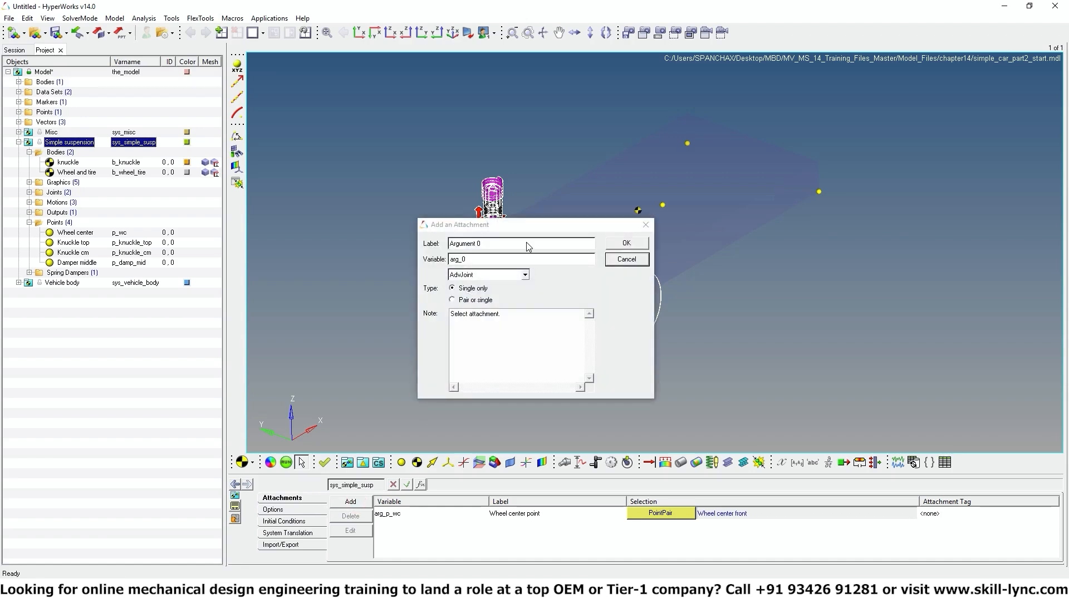
{"action": "left_click_drag", "start_coordinate": [527, 242], "coordinate": [413, 230]}
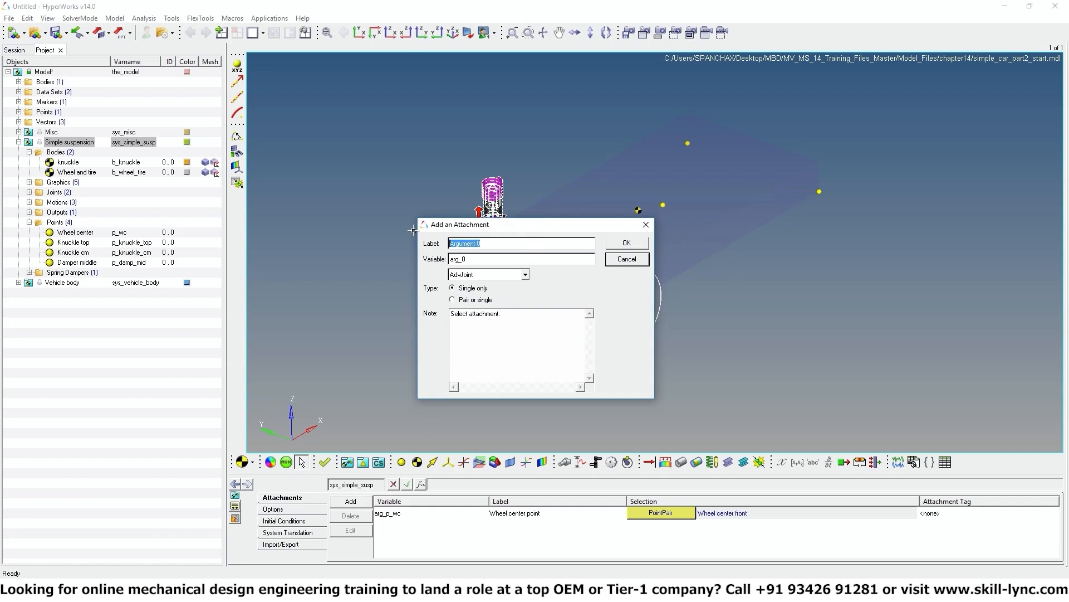
{"action": "type", "text": "Vehicle Body"}
{"action": "left_click", "coordinate": [473, 259]}
{"action": "type", "text": "b_"}
{"action": "type", "text": "veh_body"}
{"action": "left_click", "coordinate": [473, 275]}
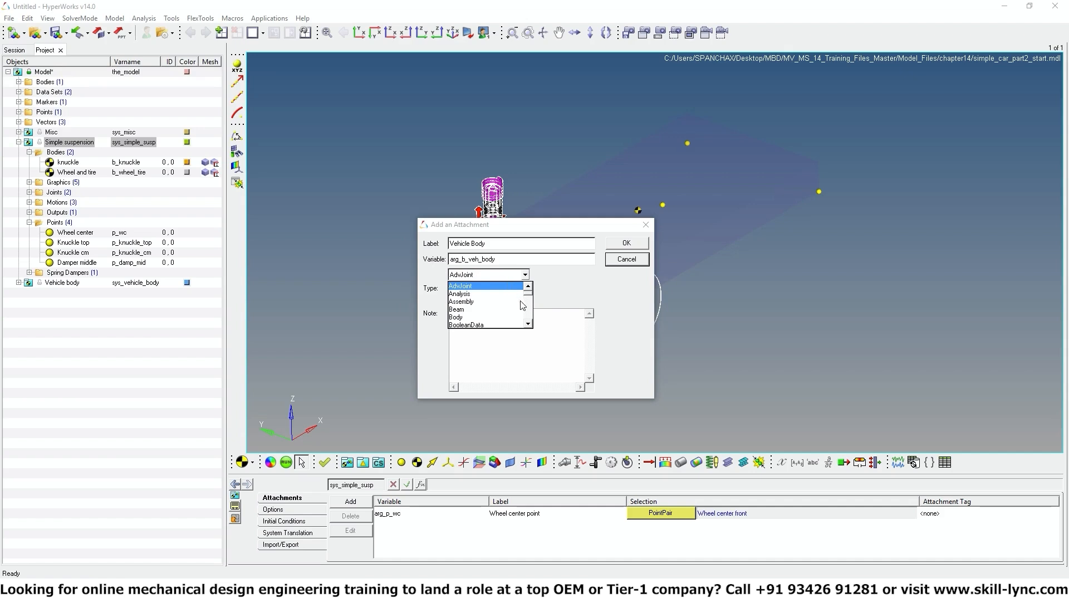
{"action": "left_click", "coordinate": [459, 317]}
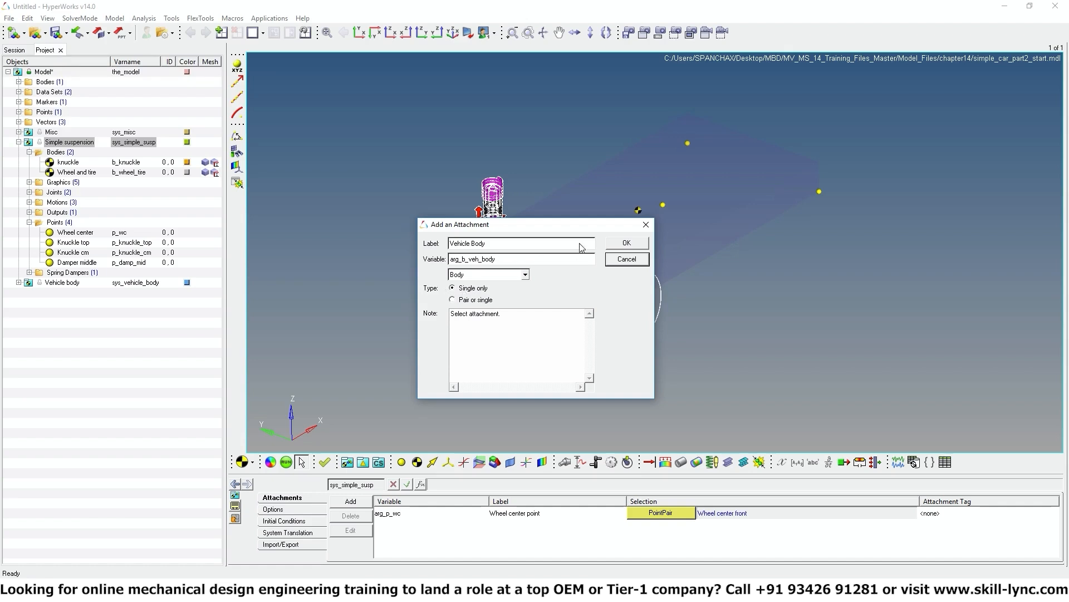
{"action": "left_click", "coordinate": [618, 246]}
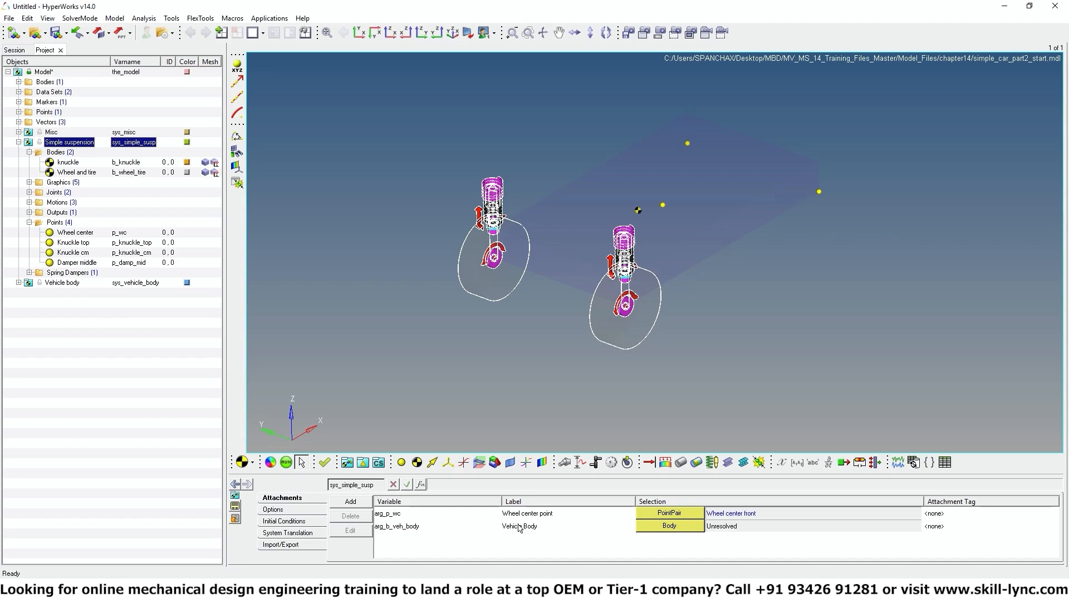
Resolve the Simple suspension's Vehicle Body attachment to the Vehicle Body in the Vehicle body system.
{"action": "left_click", "coordinate": [696, 527]}
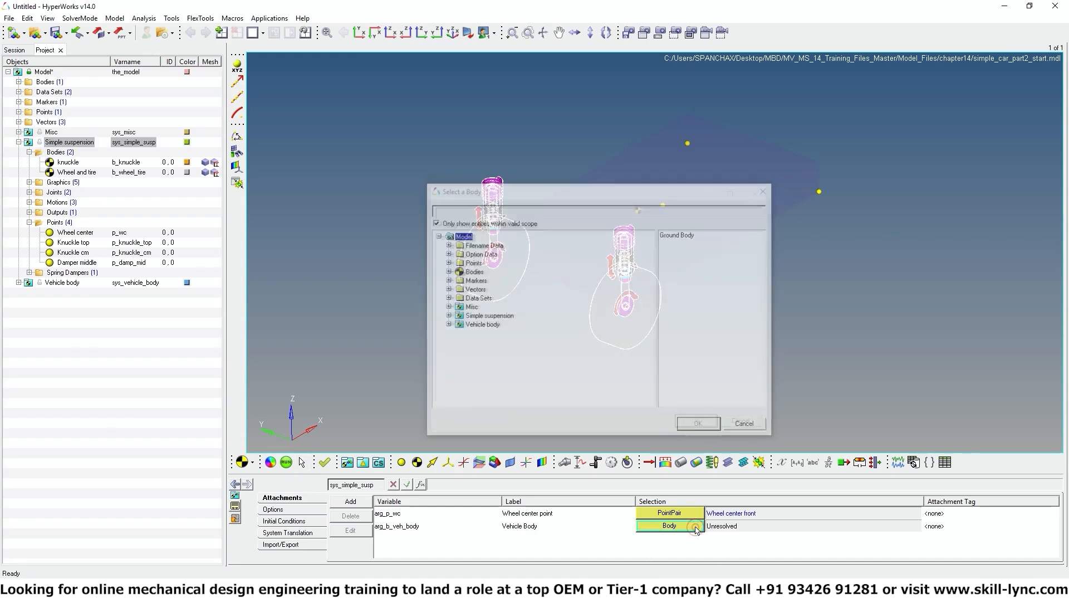
{"action": "left_click", "coordinate": [446, 326]}
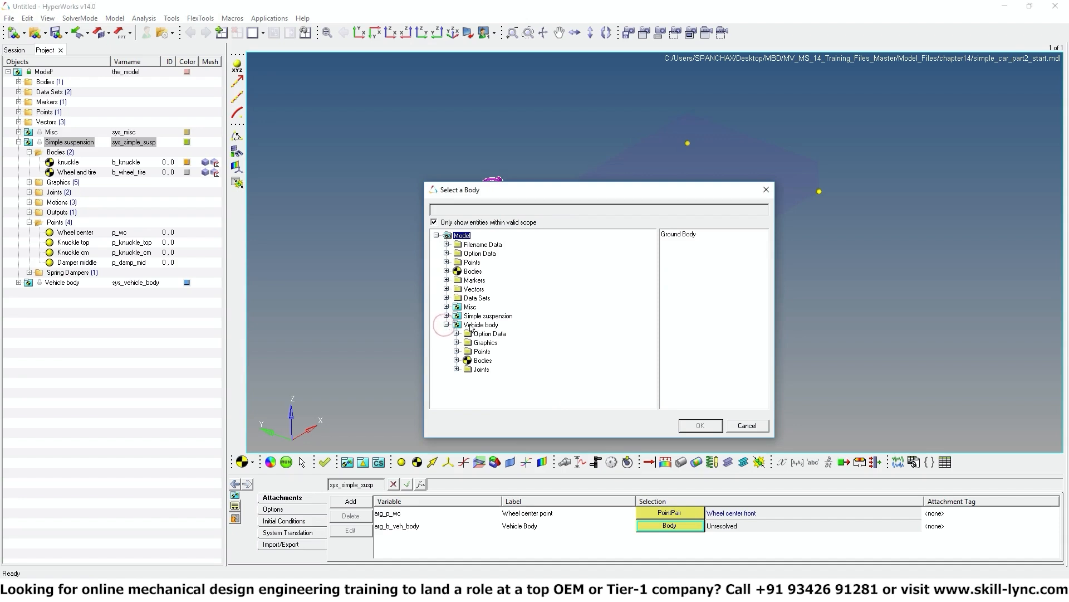
{"action": "left_click", "coordinate": [457, 360]}
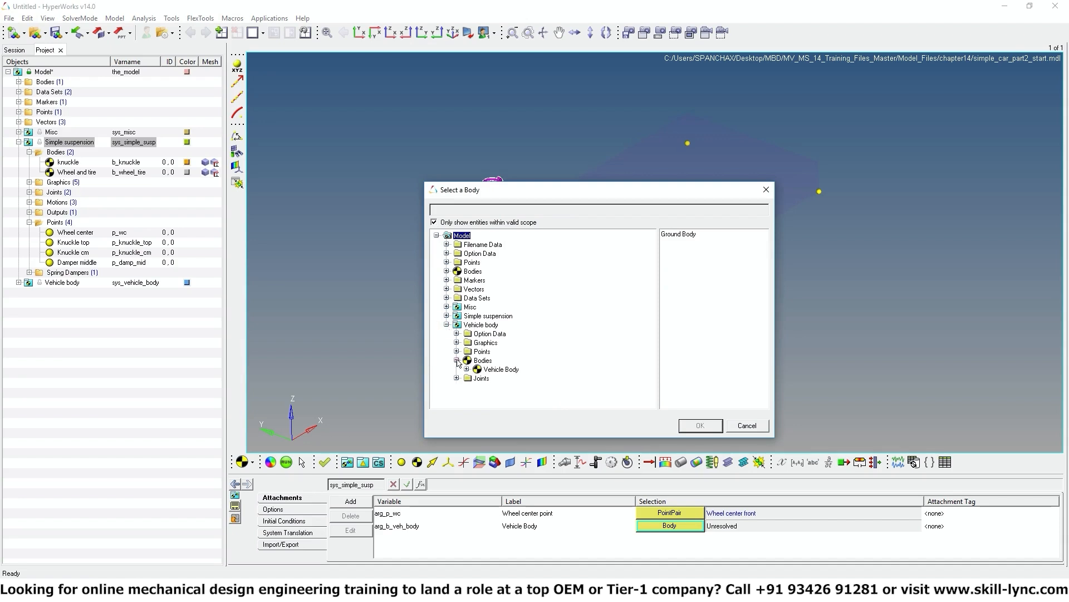
{"action": "left_click", "coordinate": [500, 369]}
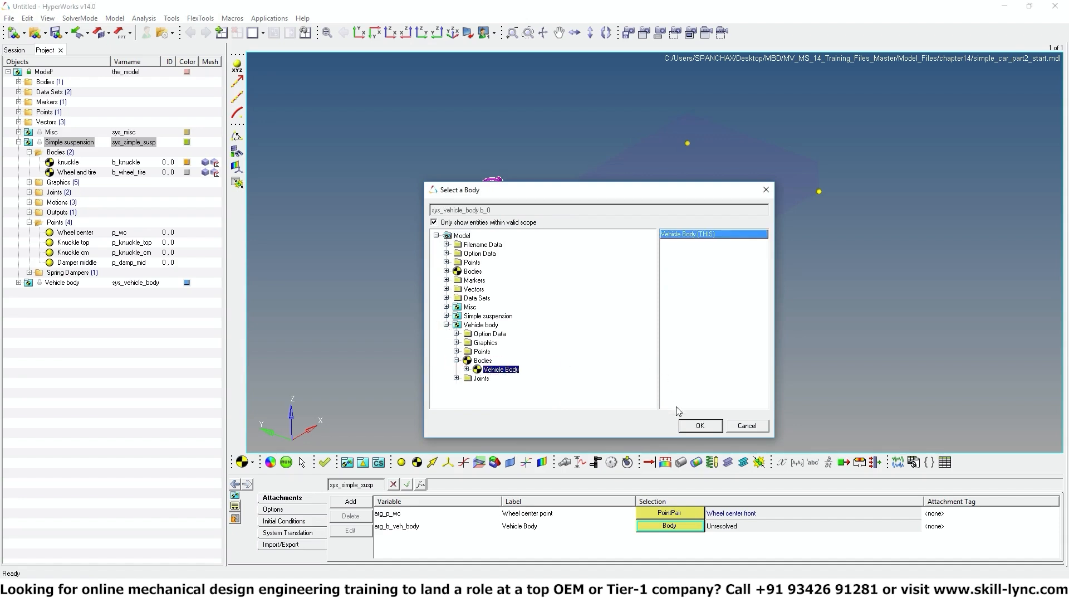
{"action": "left_click", "coordinate": [709, 425]}
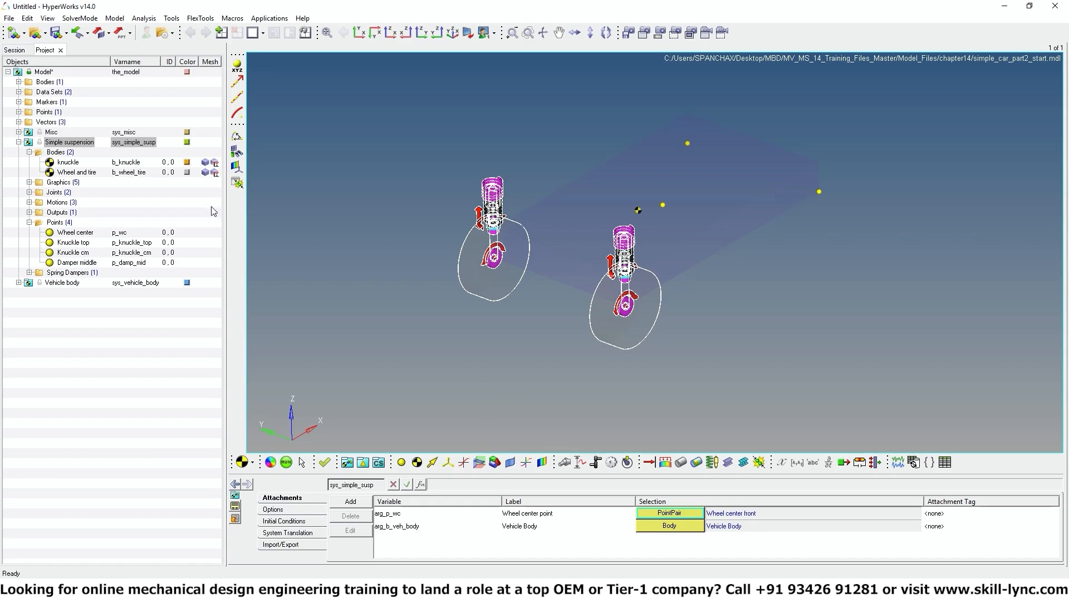
Set the parent body of the Simple suspension's Damper top graphic to the system's Vehicle Body attachment.
{"action": "left_click", "coordinate": [82, 144]}
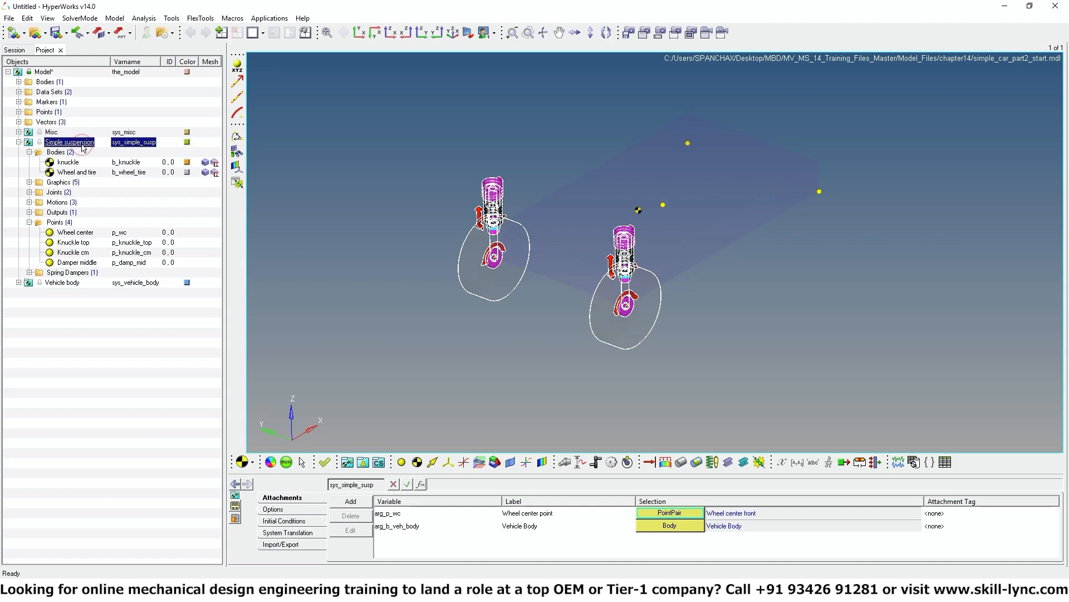
{"action": "left_click", "coordinate": [29, 182]}
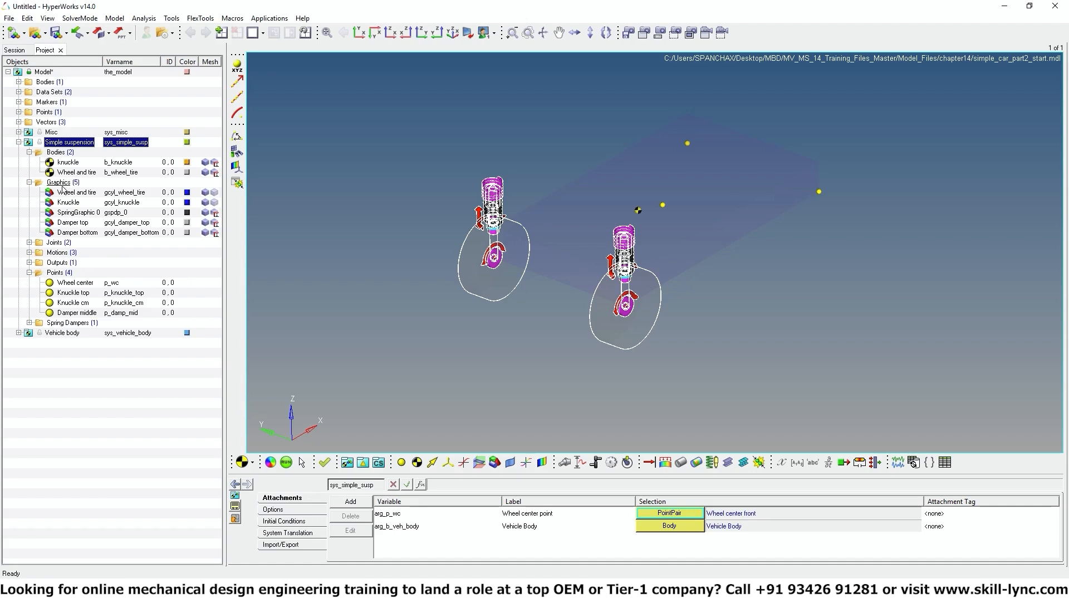
{"action": "left_click", "coordinate": [73, 223]}
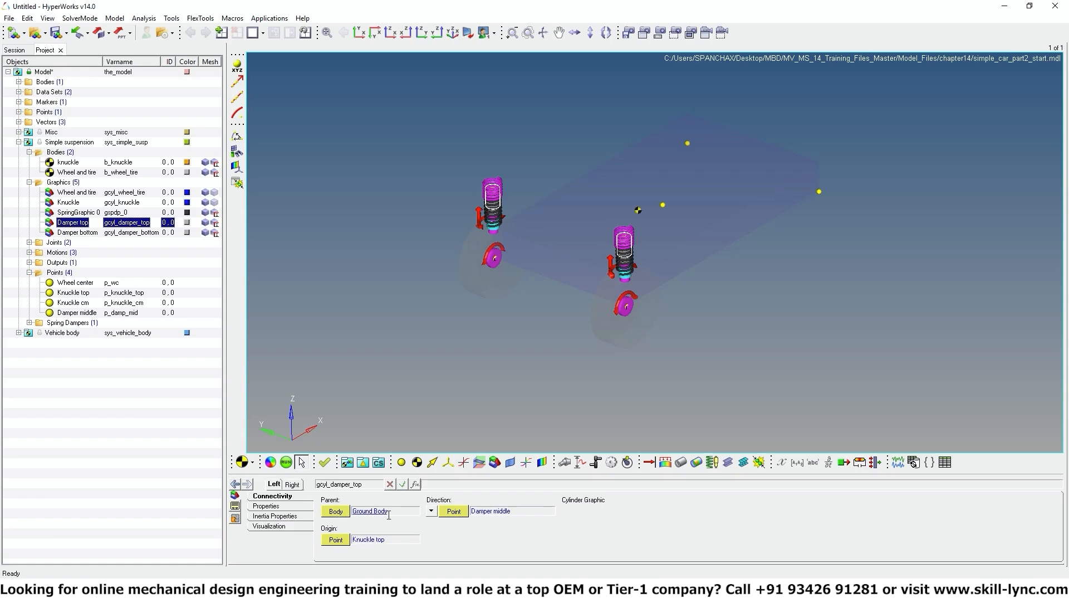
{"action": "left_click", "coordinate": [335, 511]}
{"action": "double_click", "coordinate": [335, 512]}
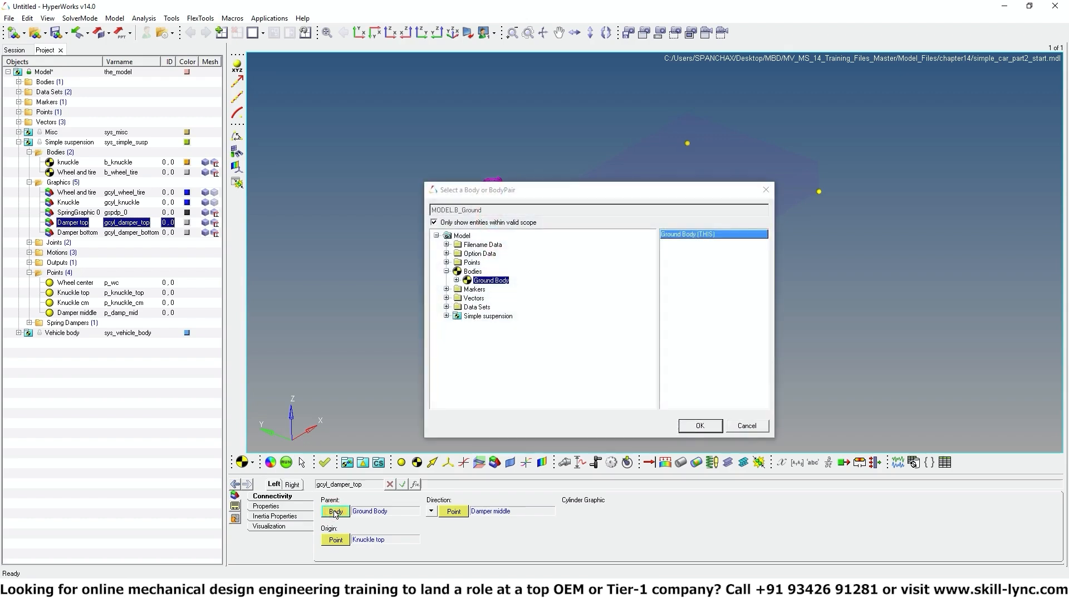
{"action": "left_click", "coordinate": [446, 316]}
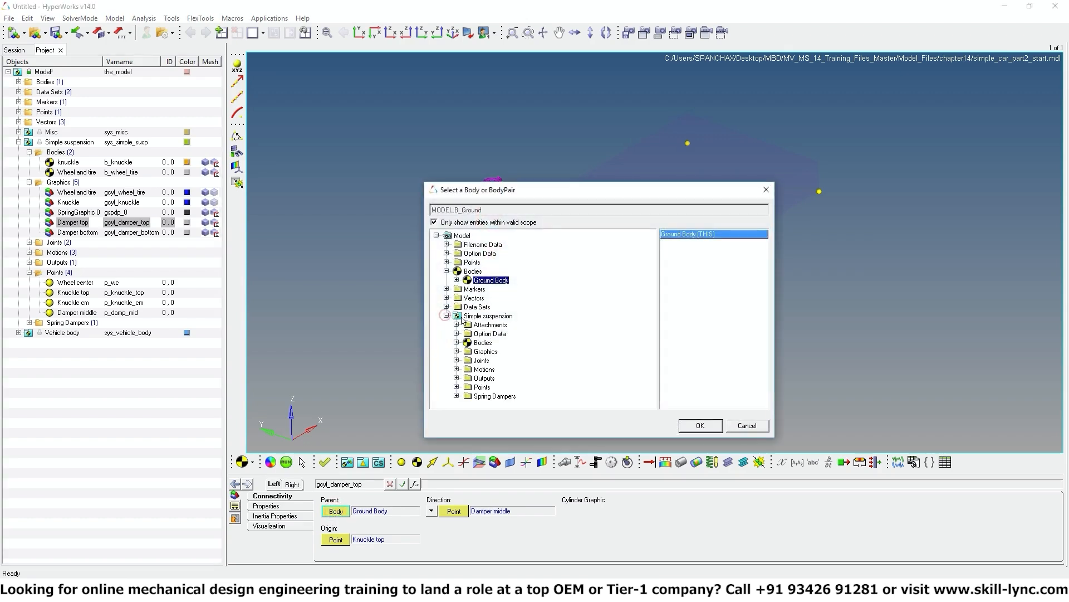
{"action": "left_click", "coordinate": [457, 325]}
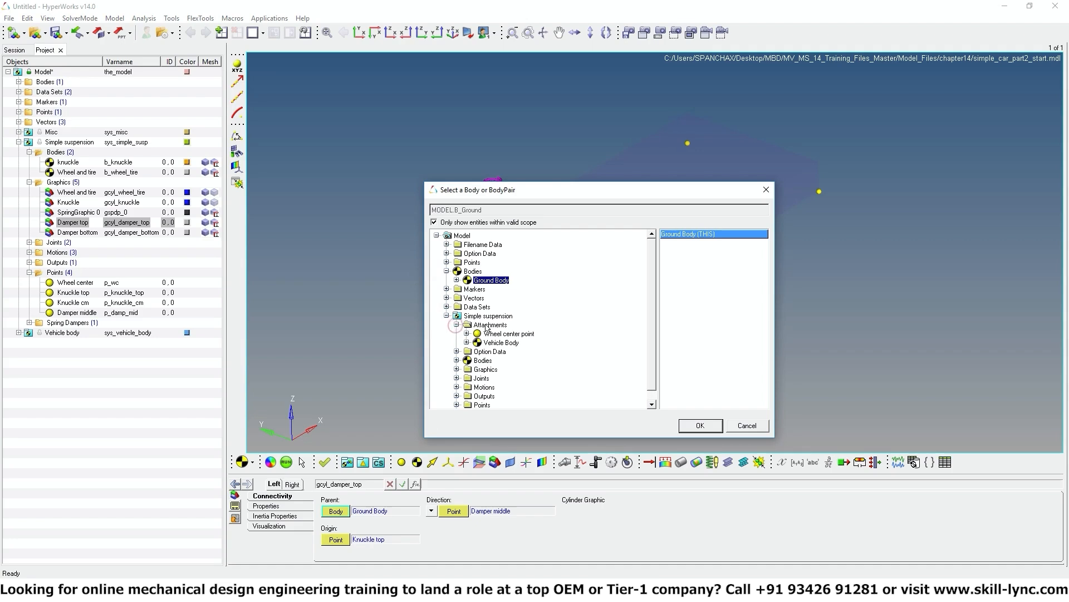
{"action": "left_click", "coordinate": [501, 342]}
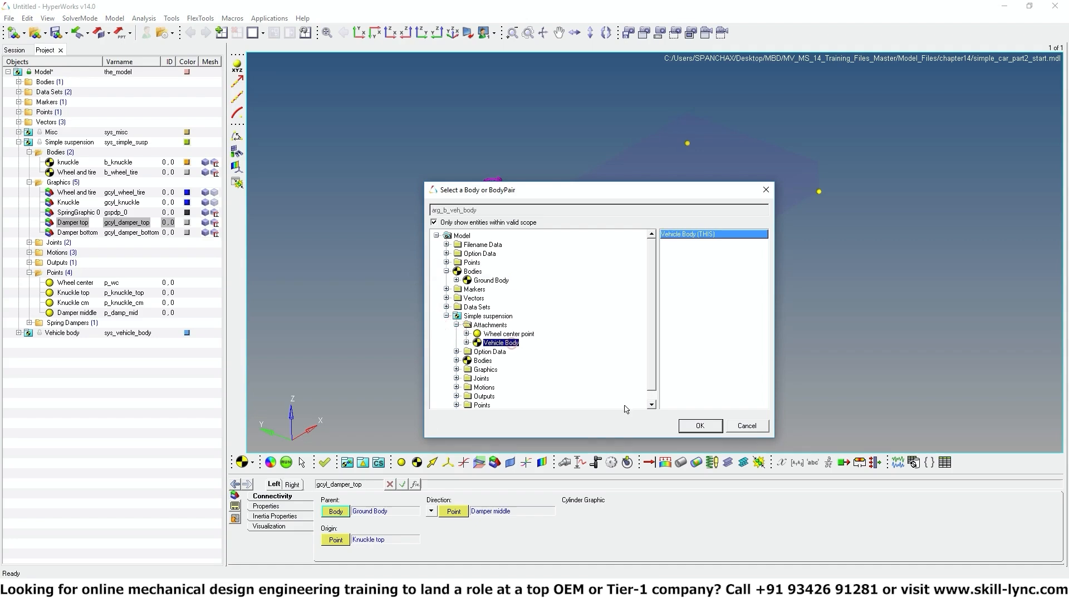
{"action": "left_click", "coordinate": [696, 426]}
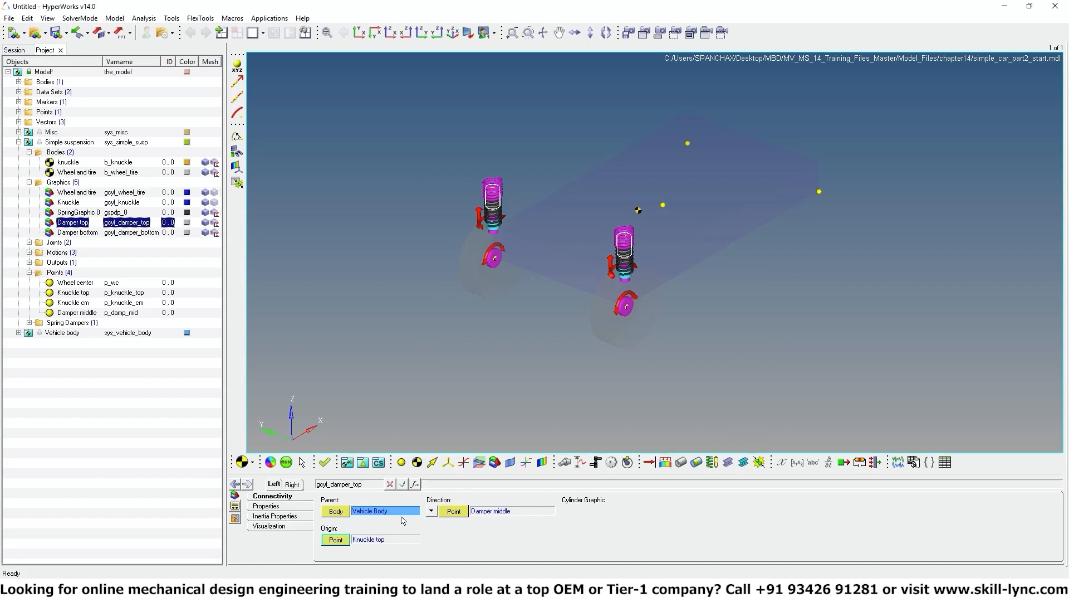
Set Body 2 of the Simple suspension's Knuckle to body joint to the system's Vehicle Body attachment.
{"action": "left_click", "coordinate": [29, 242]}
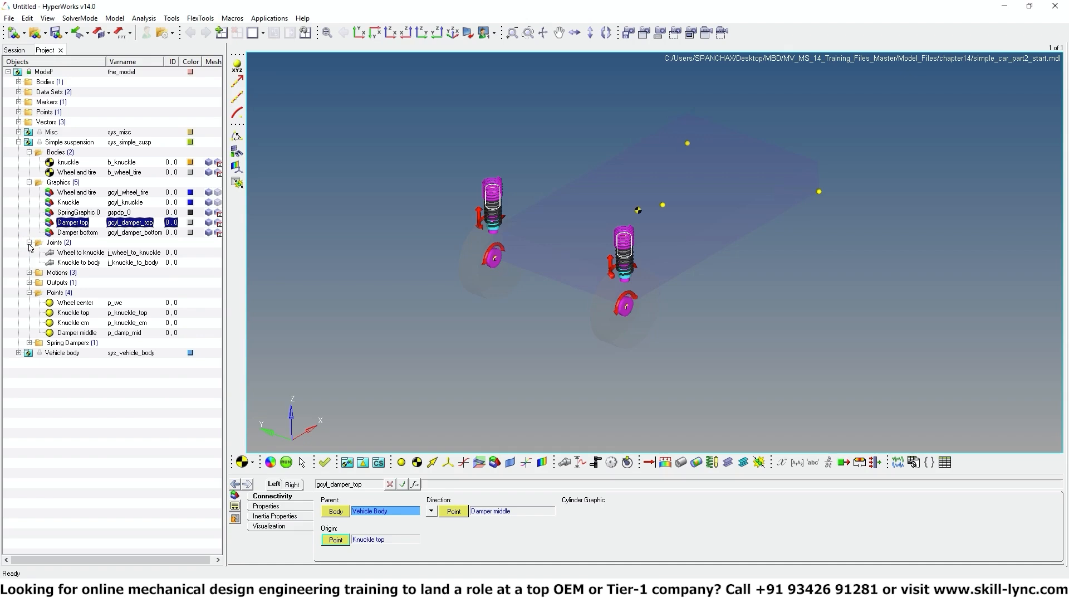
{"action": "left_click", "coordinate": [71, 264]}
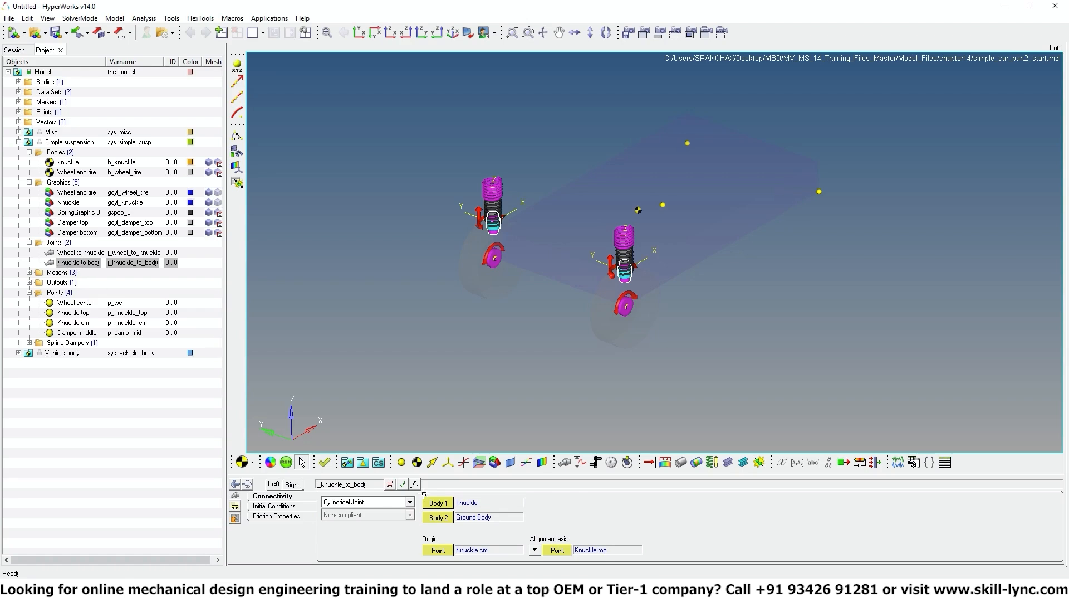
{"action": "left_click", "coordinate": [439, 518]}
{"action": "double_click", "coordinate": [439, 518]}
{"action": "left_click", "coordinate": [447, 316]}
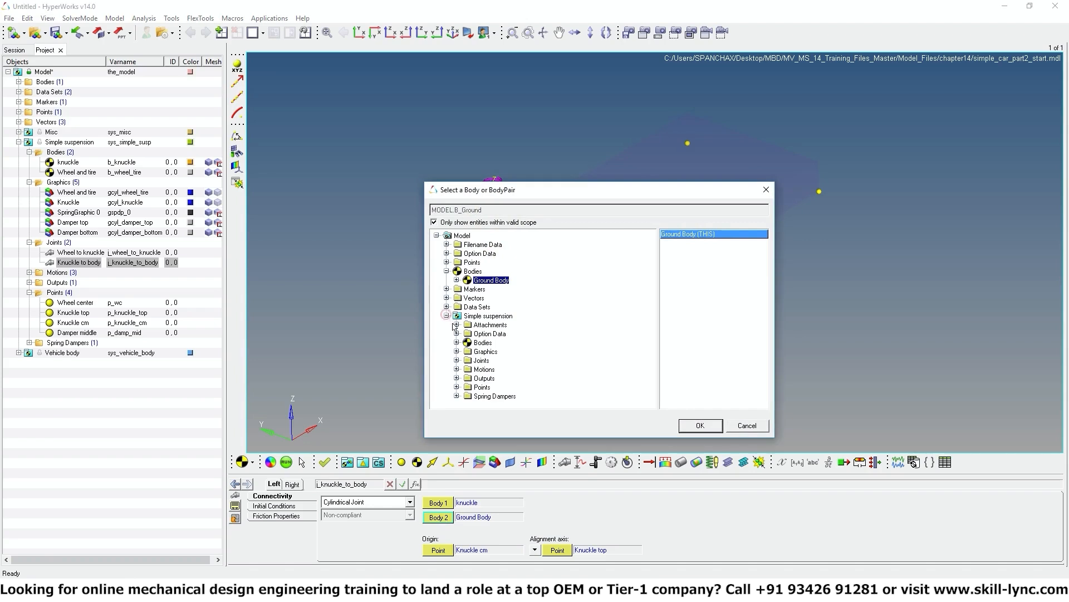
{"action": "left_click", "coordinate": [457, 325]}
{"action": "left_click", "coordinate": [500, 343]}
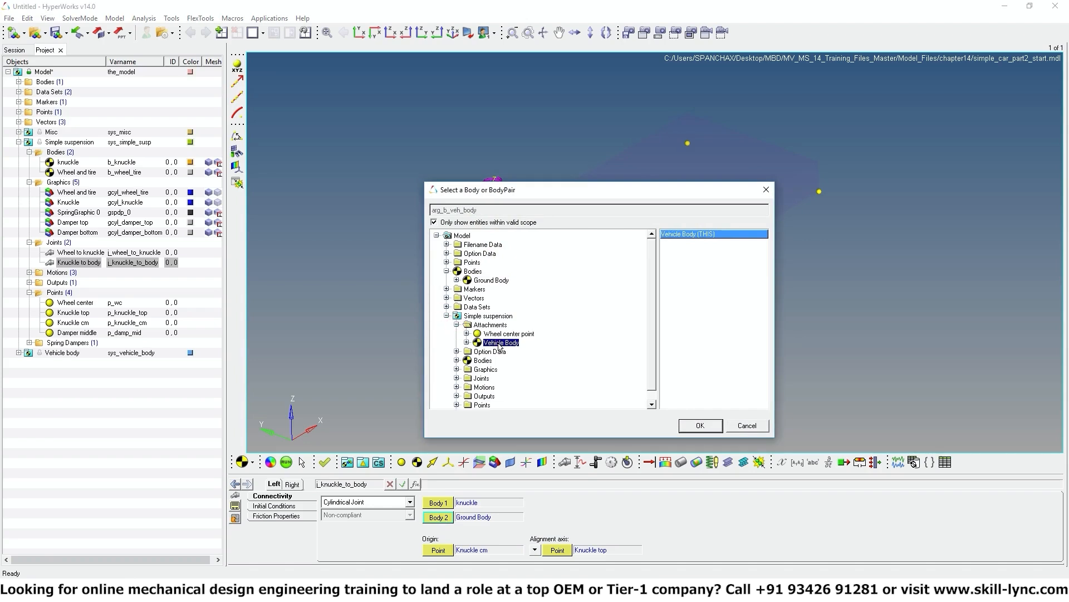
{"action": "left_click", "coordinate": [701, 427]}
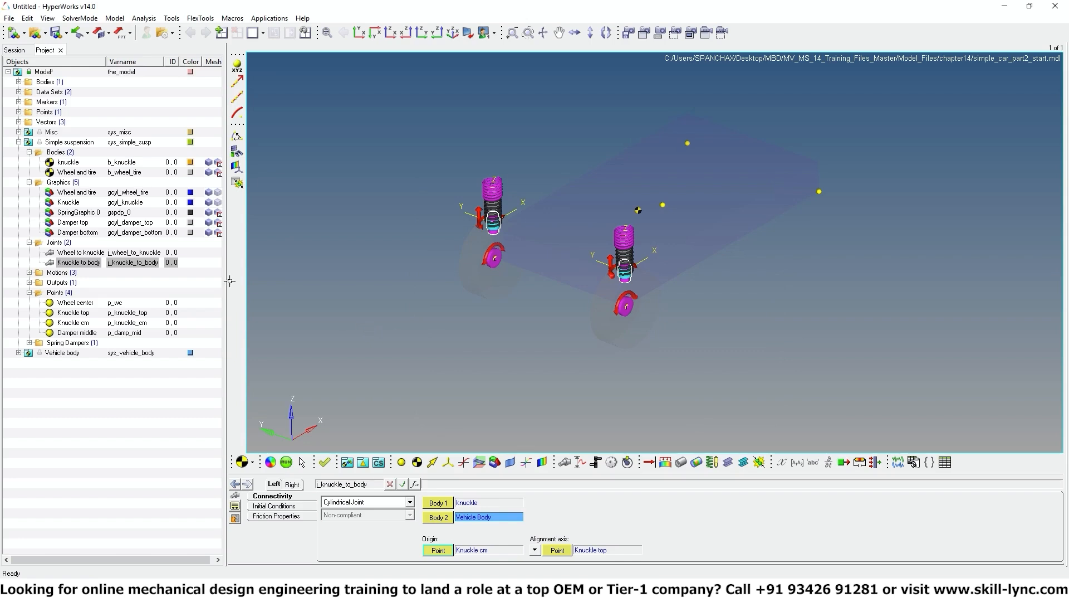
Set Body 1 of the Simple suspension's SpringDamper 0 to the system's Vehicle Body attachment.
{"action": "left_click", "coordinate": [29, 343]}
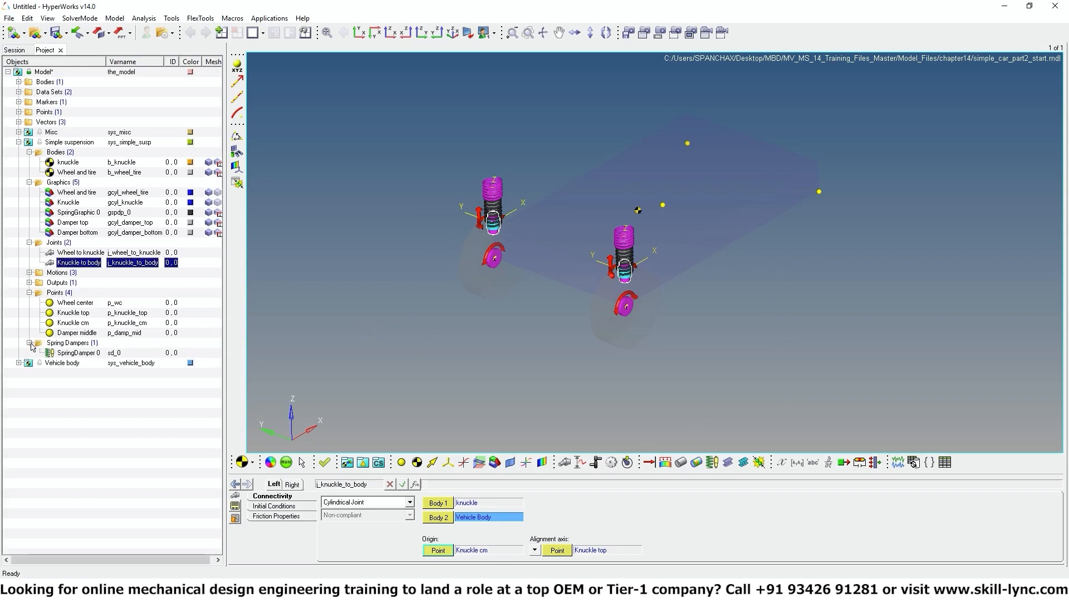
{"action": "right_click", "coordinate": [68, 353]}
{"action": "left_click", "coordinate": [69, 352]}
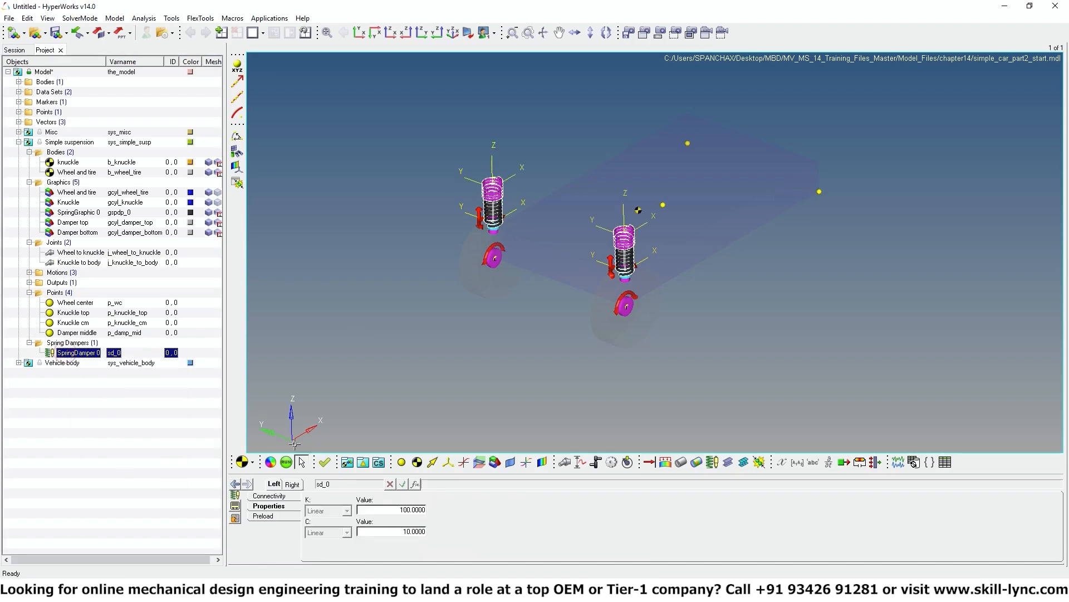
{"action": "left_click", "coordinate": [270, 496]}
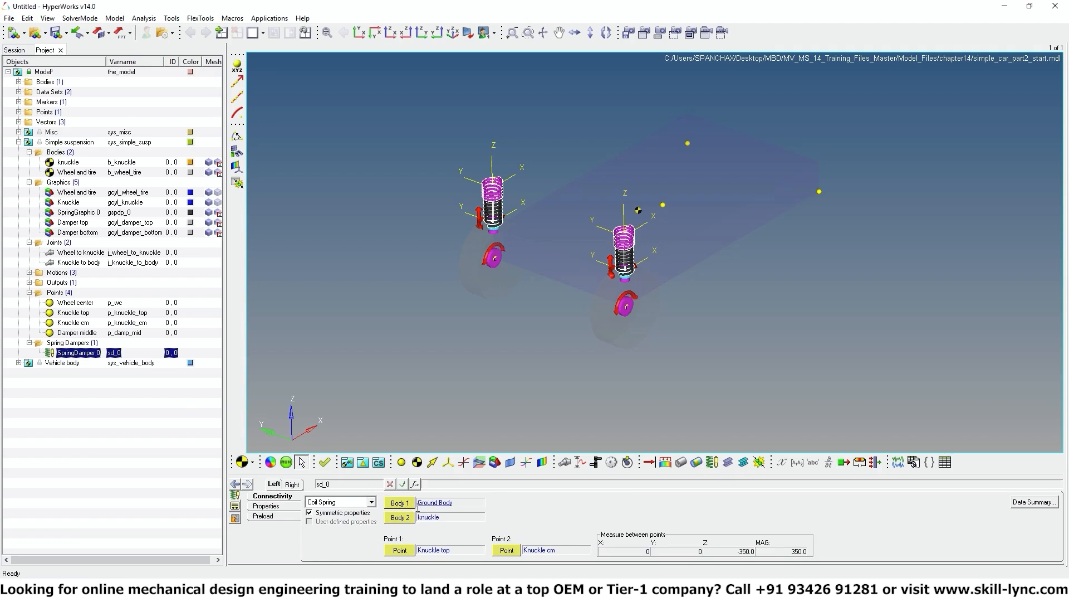
{"action": "left_click", "coordinate": [400, 503]}
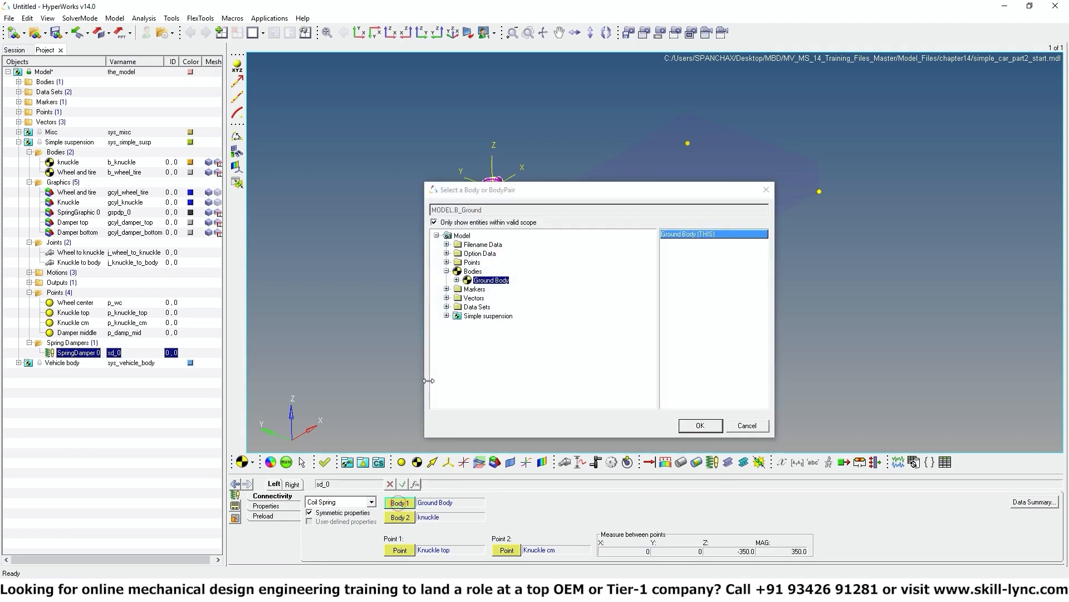
{"action": "left_click", "coordinate": [446, 316]}
{"action": "left_click", "coordinate": [456, 324]}
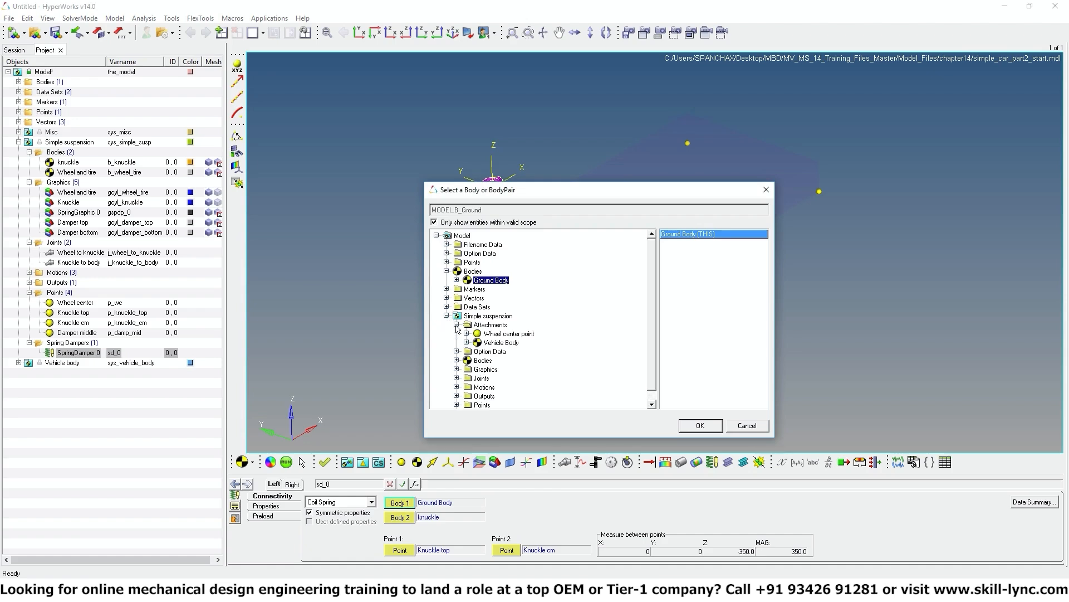
{"action": "left_click", "coordinate": [498, 343]}
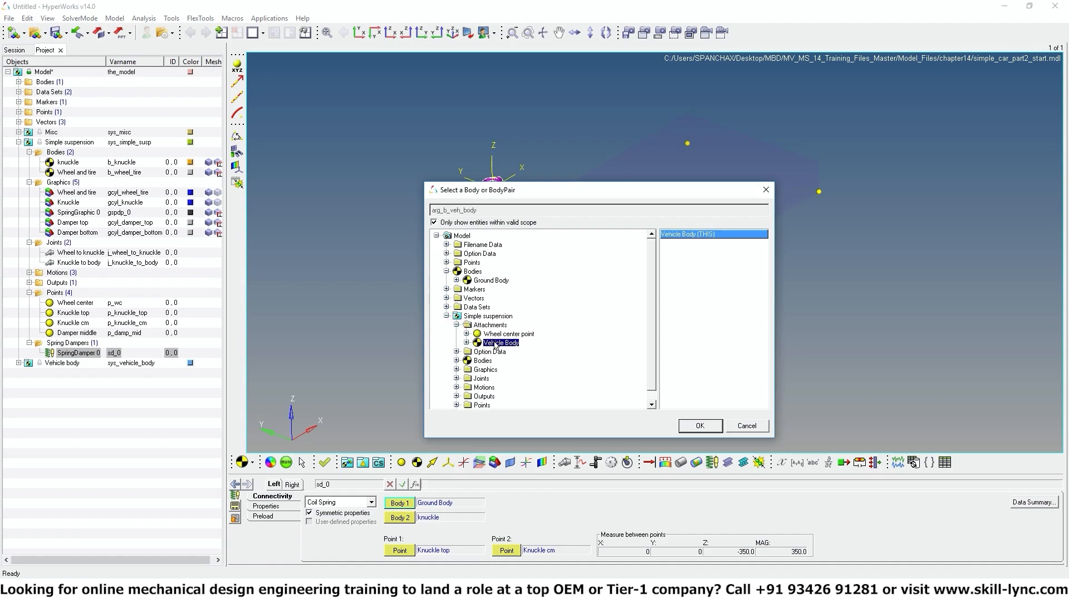
{"action": "left_click", "coordinate": [696, 425]}
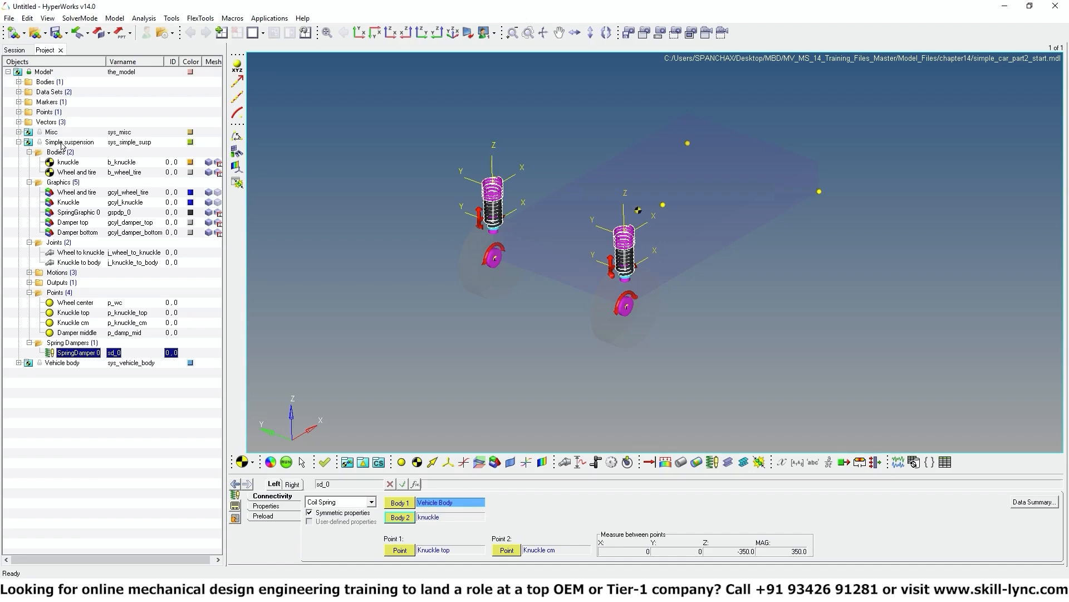
Set the Simple suspension system to export and choose the MBD/MV_MS_14_Training_Files_Master/Model_Files/chapter14 folder as the destination.
{"action": "left_click", "coordinate": [18, 142]}
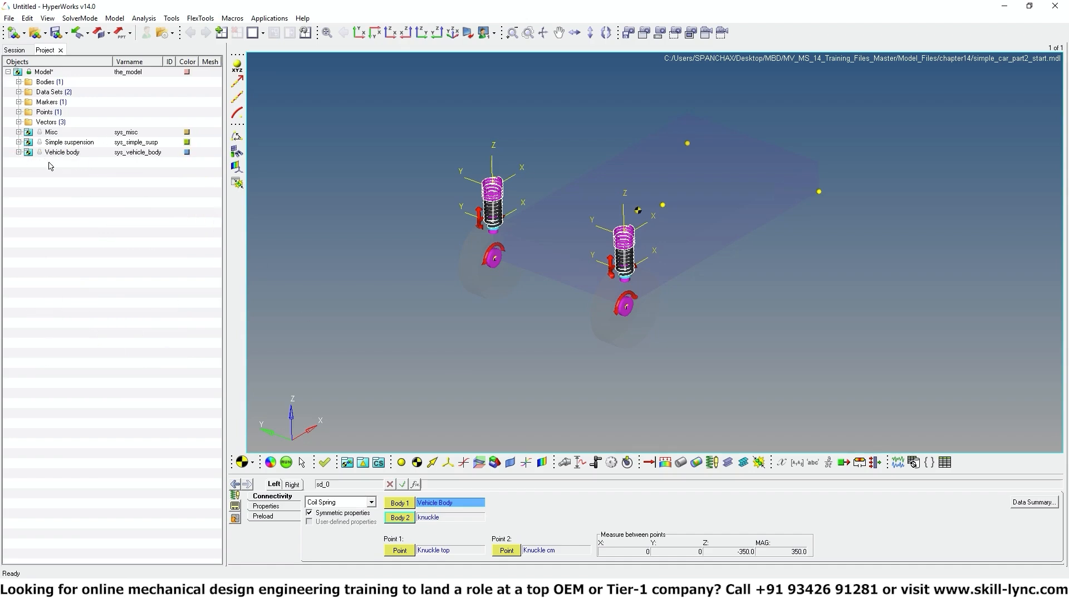
{"action": "left_click", "coordinate": [69, 142]}
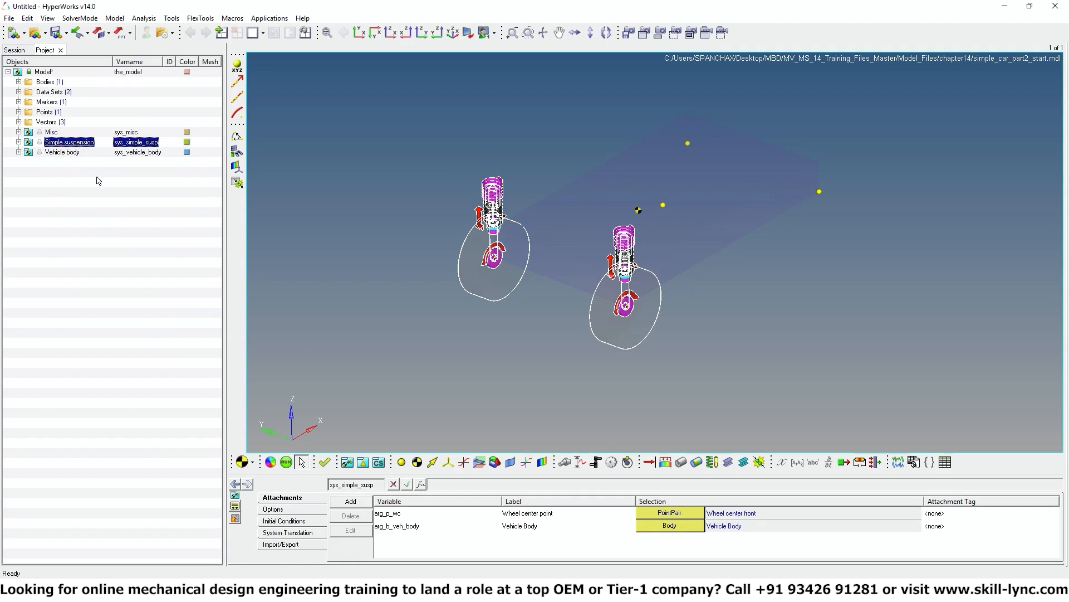
{"action": "left_click", "coordinate": [277, 546]}
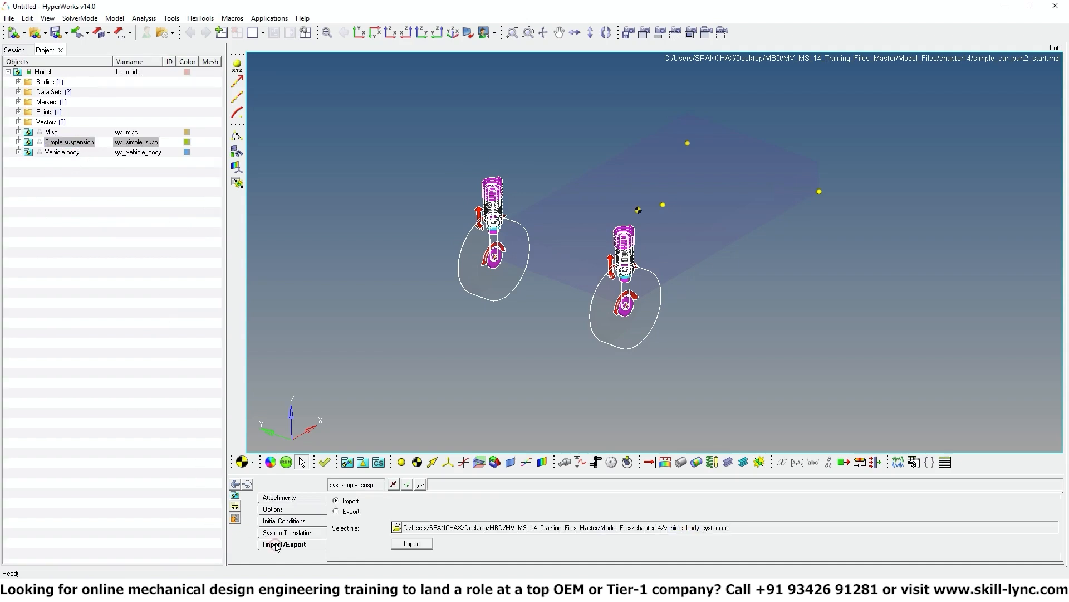
{"action": "left_click", "coordinate": [337, 512]}
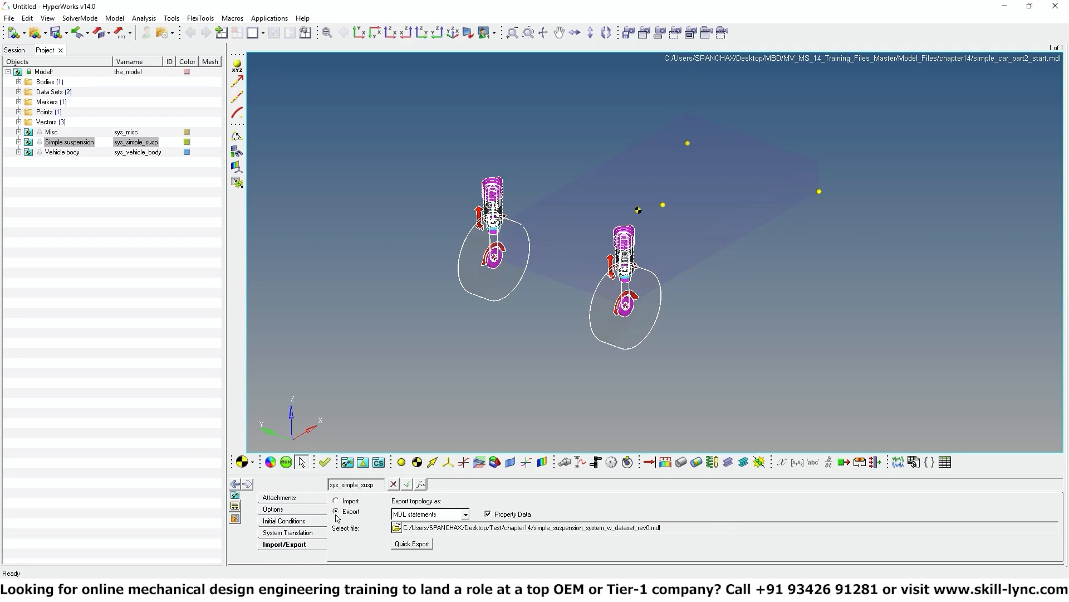
{"action": "left_click", "coordinate": [397, 527]}
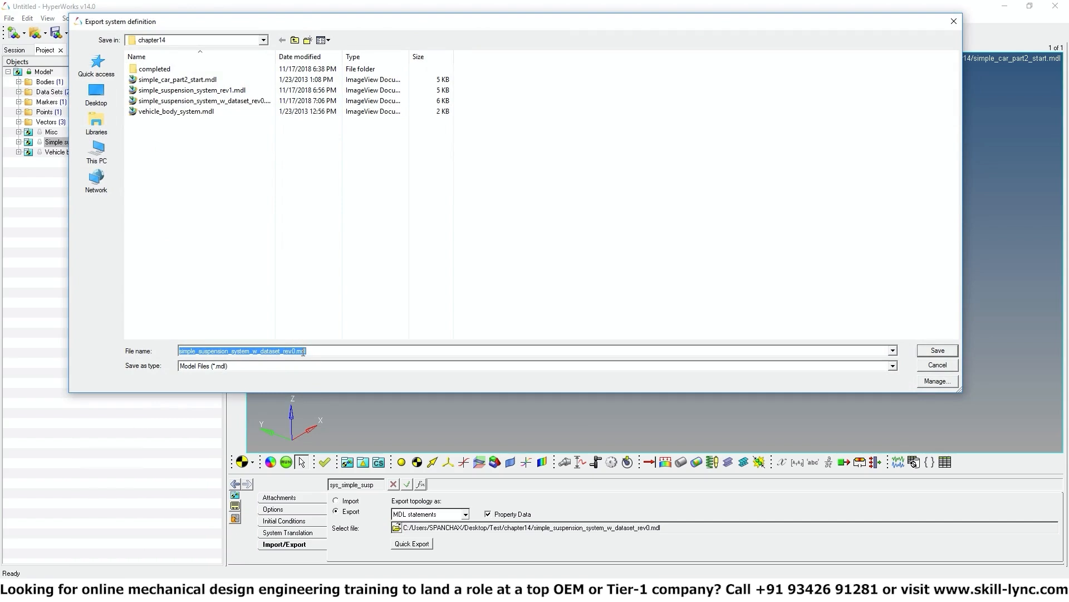
{"action": "left_click", "coordinate": [294, 40]}
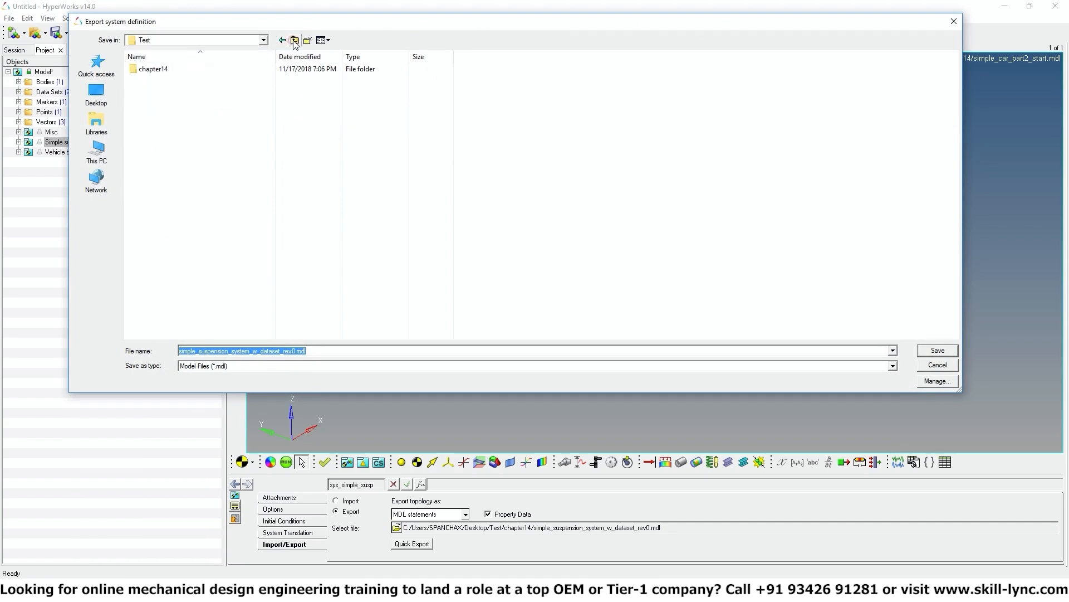
{"action": "left_click", "coordinate": [295, 40]}
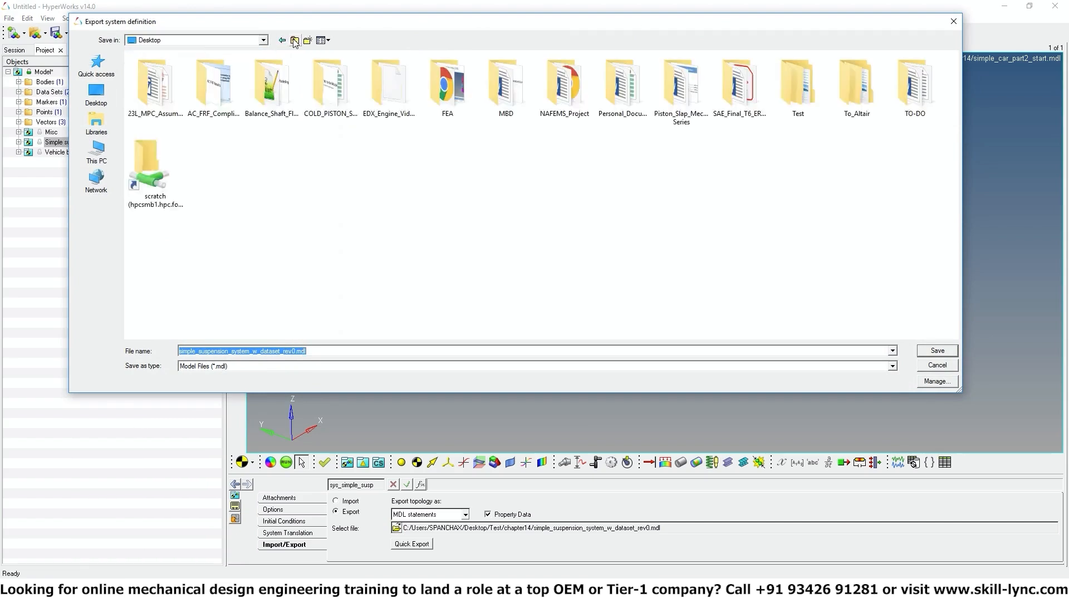
{"action": "double_click", "coordinate": [504, 84]}
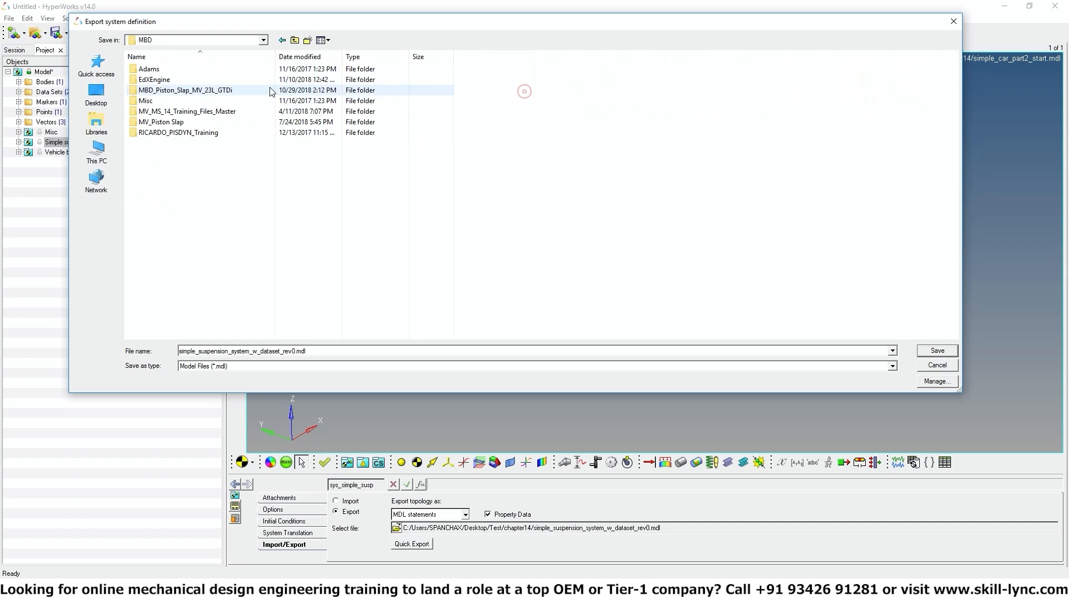
{"action": "double_click", "coordinate": [192, 112]}
{"action": "double_click", "coordinate": [173, 90]}
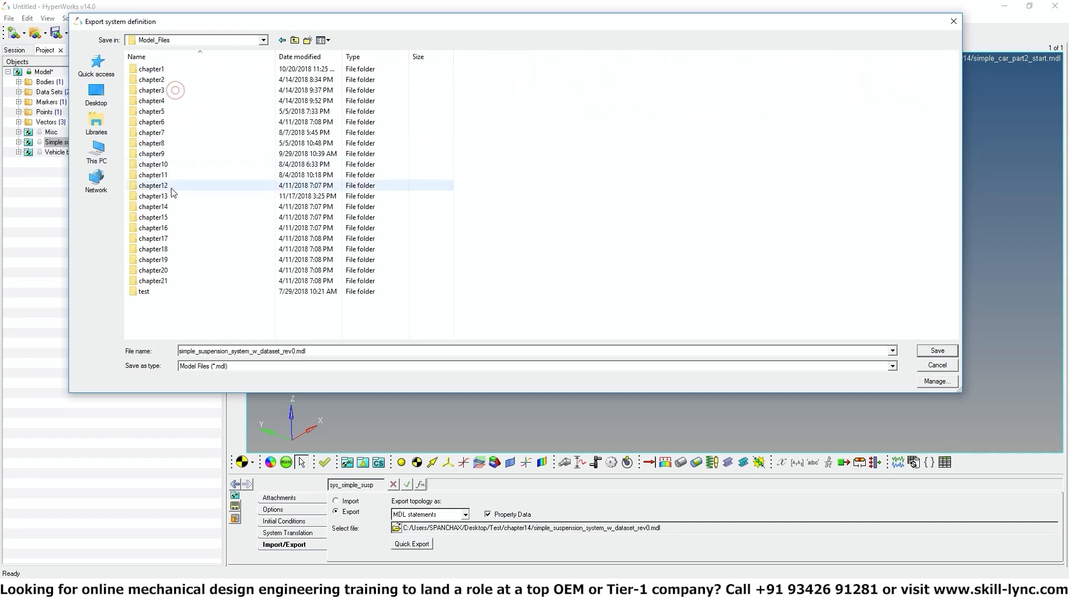
{"action": "double_click", "coordinate": [162, 207]}
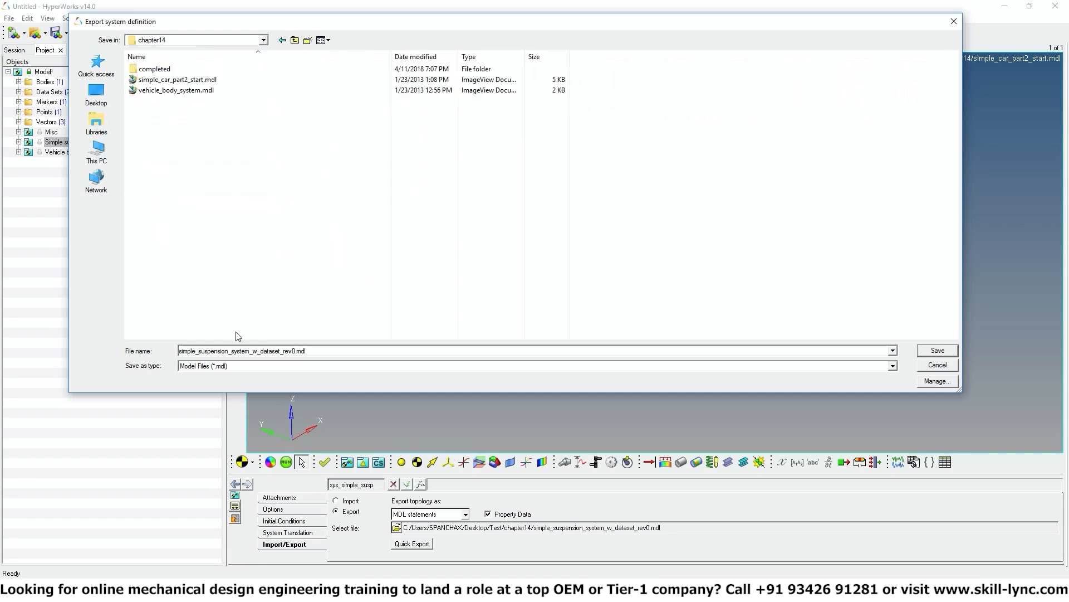
Name the export file simple_suspension_system_rev1.mdl and export the Simple suspension system as MDL statements with property data.
{"action": "left_click", "coordinate": [263, 352]}
{"action": "left_click", "coordinate": [265, 352]}
{"action": "key", "text": "BackSpace"}
{"action": "key", "text": "BackSpace"}
{"action": "key", "text": "BackSpace"}
{"action": "key", "text": "BackSpace"}
{"action": "key", "text": "BackSpace"}
{"action": "key", "text": "BackSpace"}
{"action": "key", "text": "BackSpace"}
{"action": "key", "text": "BackSpace"}
{"action": "key", "text": "BackSpace"}
{"action": "key", "text": "BackSpace"}
{"action": "key", "text": "BackSpace"}
{"action": "key", "text": "BackSpace"}
{"action": "type", "text": "rev_"}
{"action": "key", "text": "BackSpace"}
{"action": "left_click", "coordinate": [931, 351]}
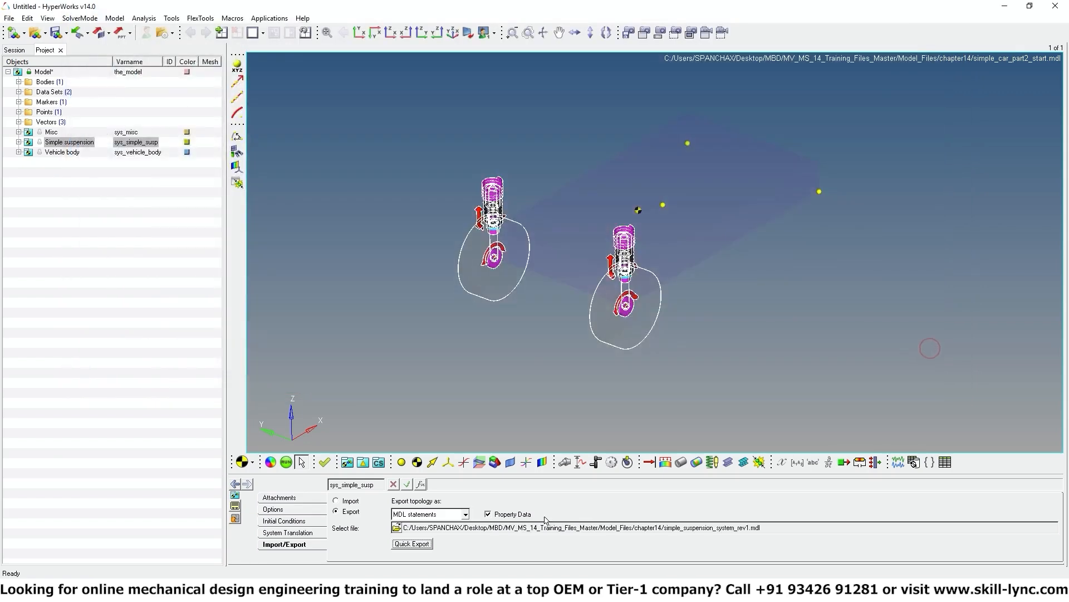
{"action": "left_click", "coordinate": [413, 544]}
Choose simple_suspension_system_rev1.mdl from the chapter14 folder as the file to import into the top-level model.
{"action": "left_click", "coordinate": [44, 72]}
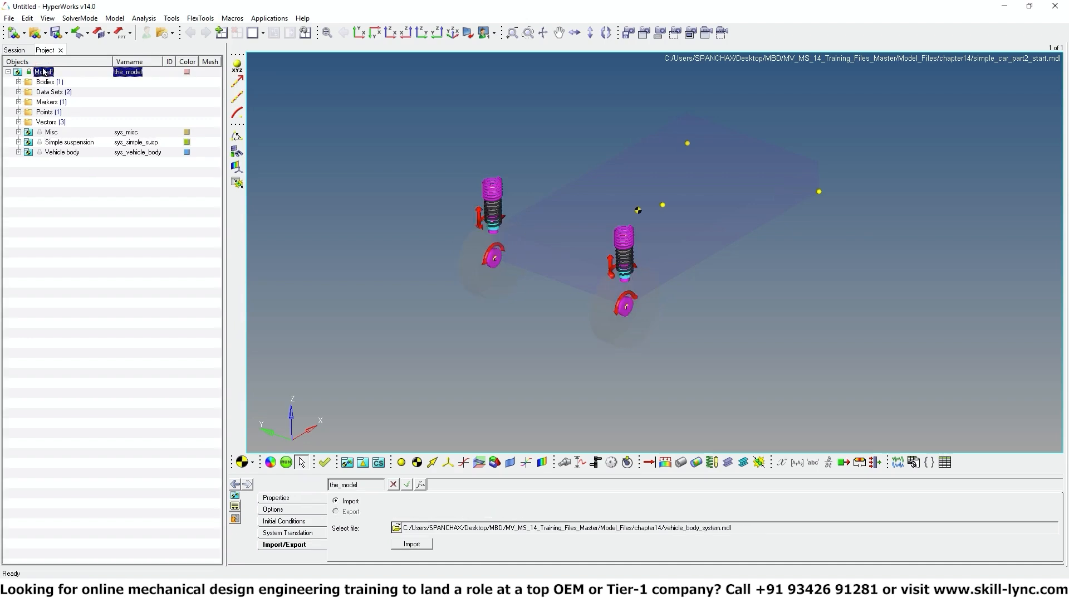
{"action": "left_click", "coordinate": [396, 527]}
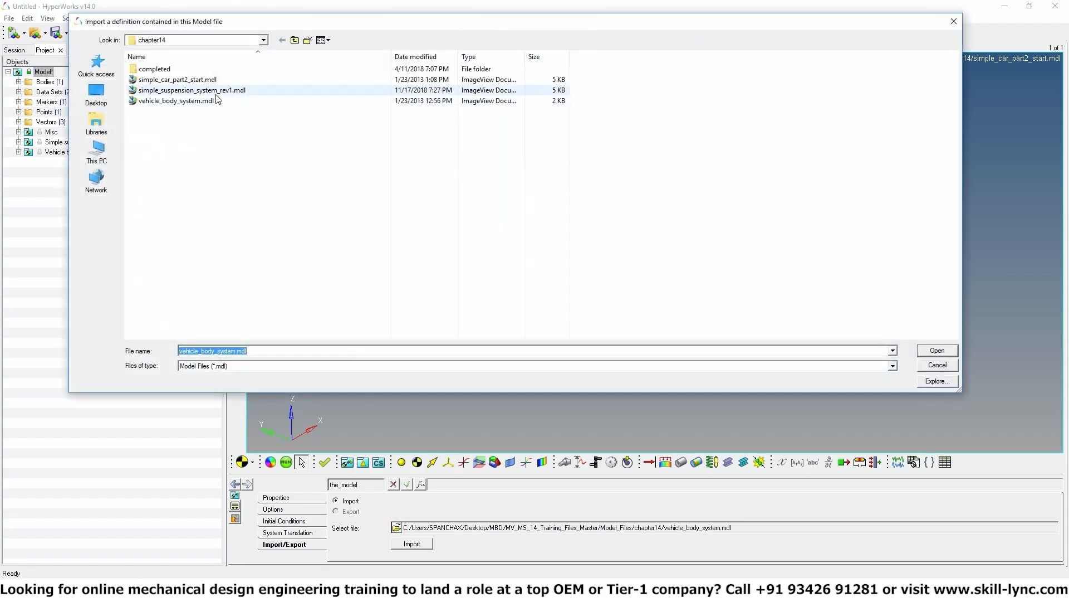
{"action": "left_click", "coordinate": [216, 91]}
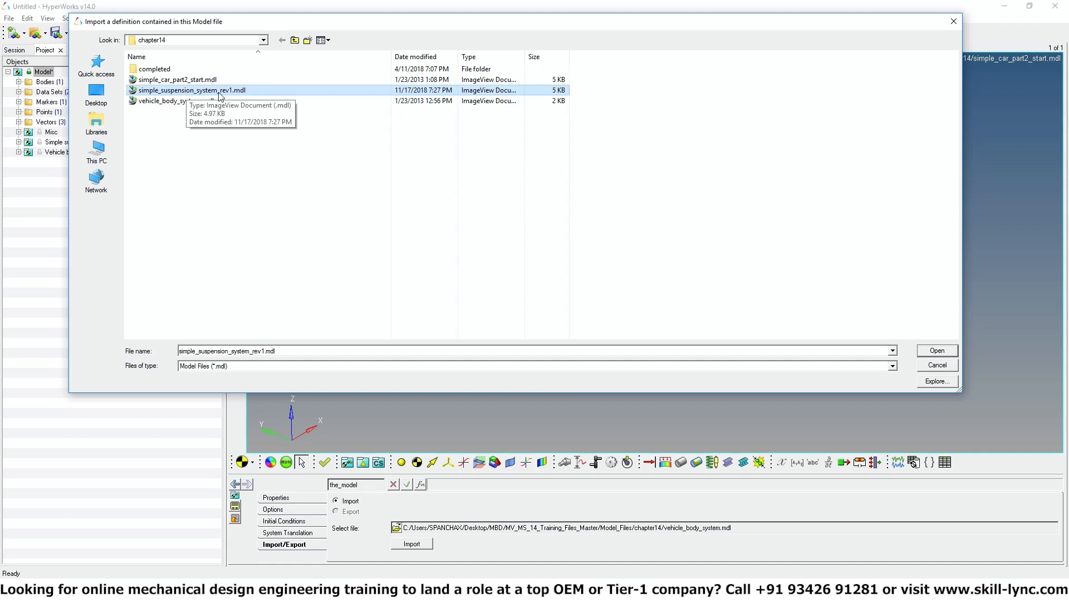
{"action": "left_click", "coordinate": [950, 350]}
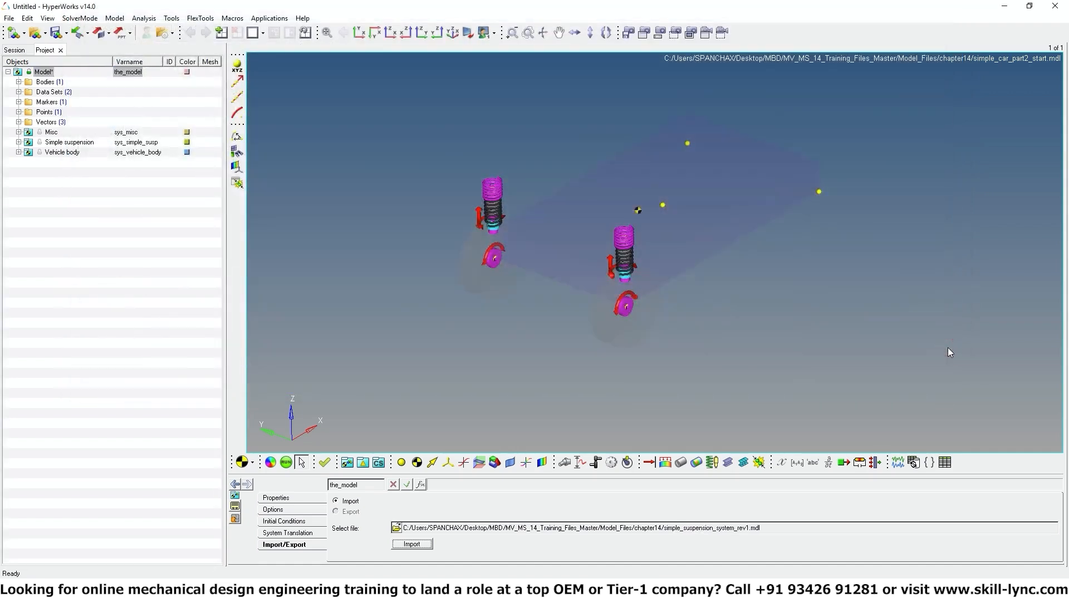
Import the def_sys_simple_susp system definition with the label Simple suspension_rear and variable sys_simple_susp_rear.
{"action": "left_click", "coordinate": [416, 544]}
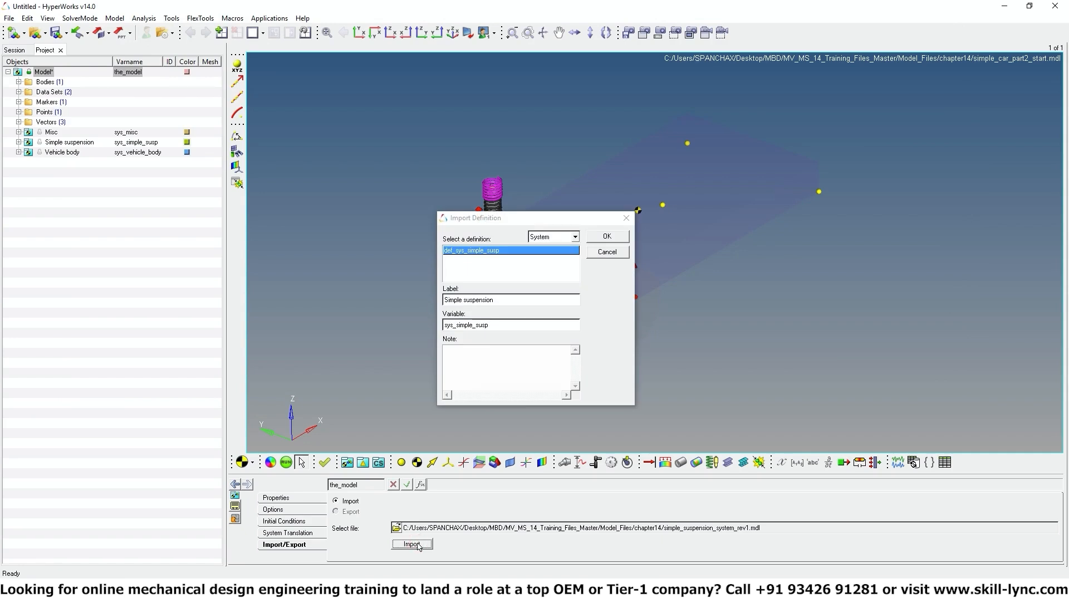
{"action": "left_click", "coordinate": [508, 301]}
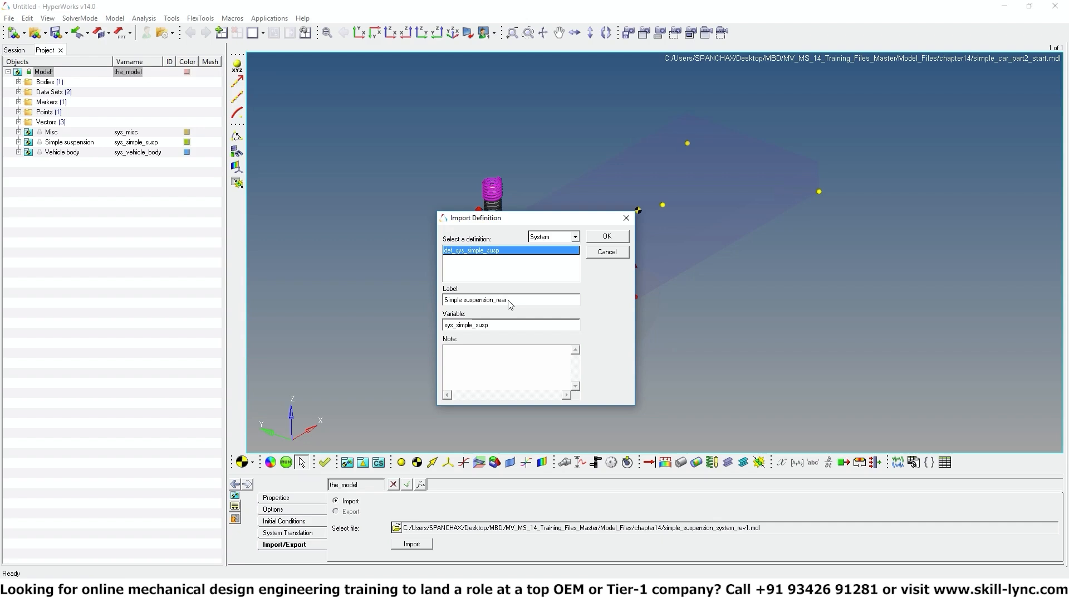
{"action": "type", "text": "_rear"}
{"action": "left_click", "coordinate": [509, 327]}
{"action": "left_click", "coordinate": [608, 238]}
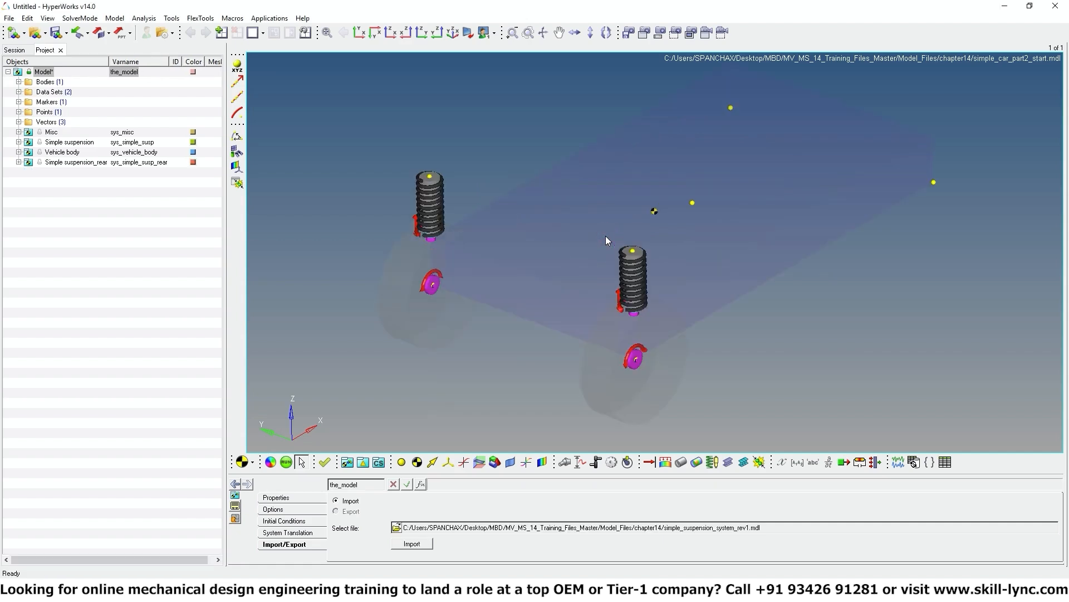
Rename the original Simple suspension system as Simple suspension front.
{"action": "left_click", "coordinate": [91, 162]}
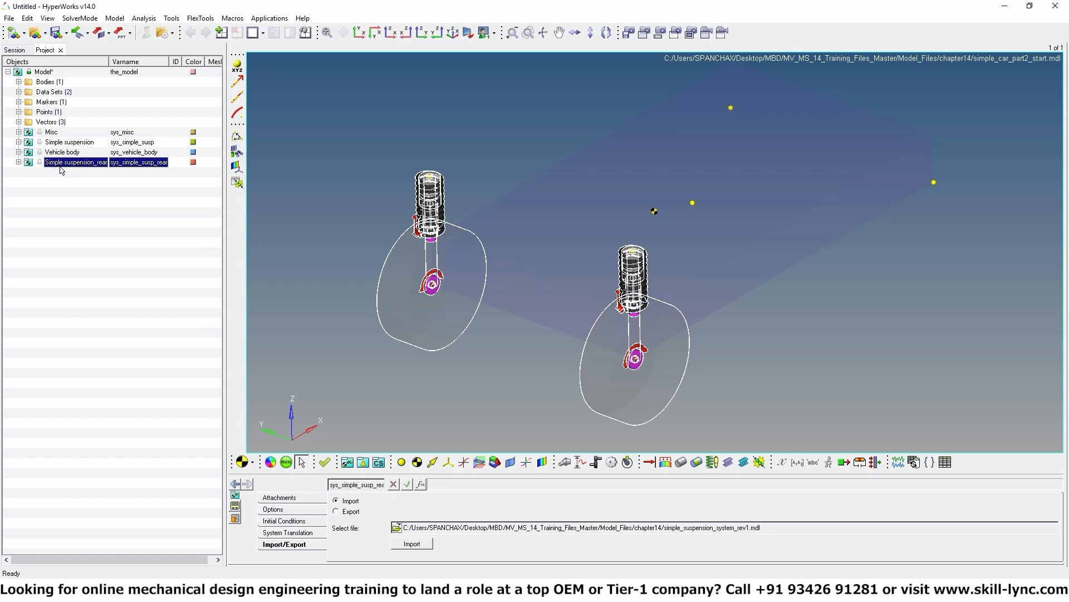
{"action": "left_click", "coordinate": [77, 143]}
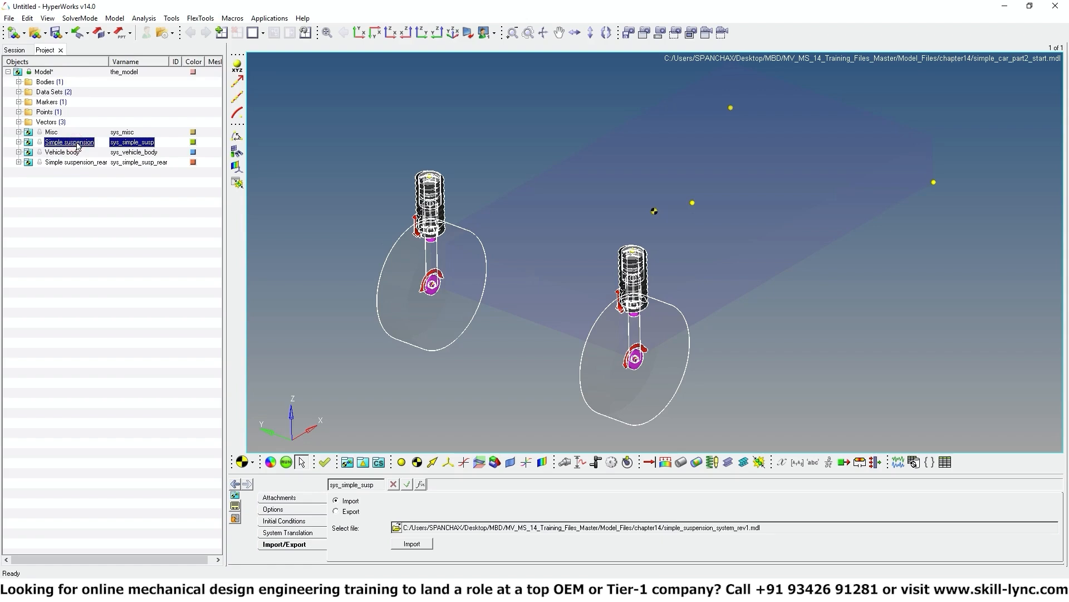
{"action": "right_click", "coordinate": [77, 146]}
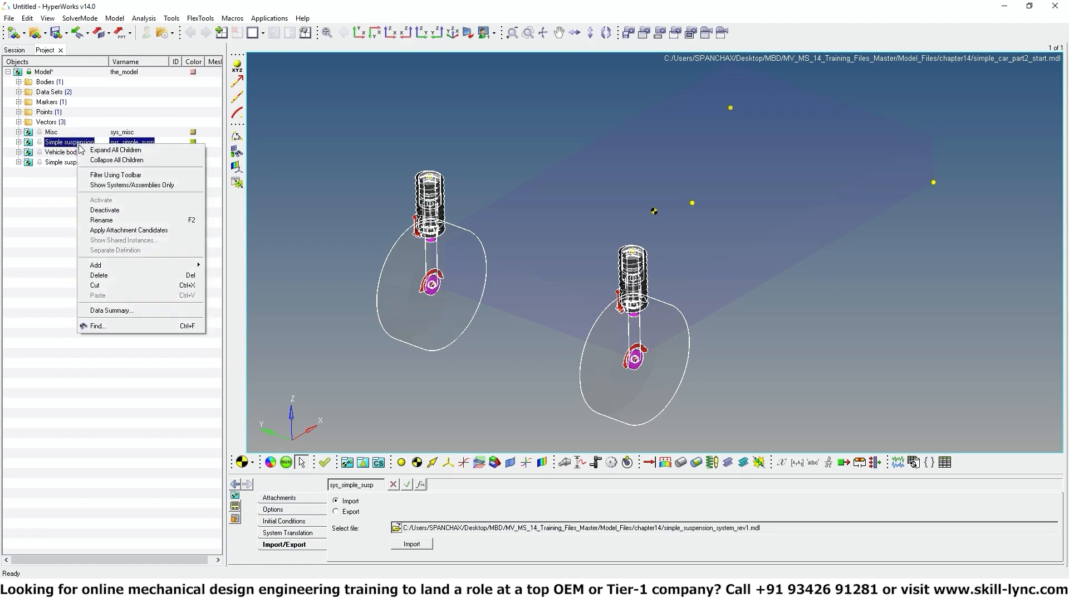
{"action": "left_click", "coordinate": [98, 220]}
{"action": "key", "text": "End"}
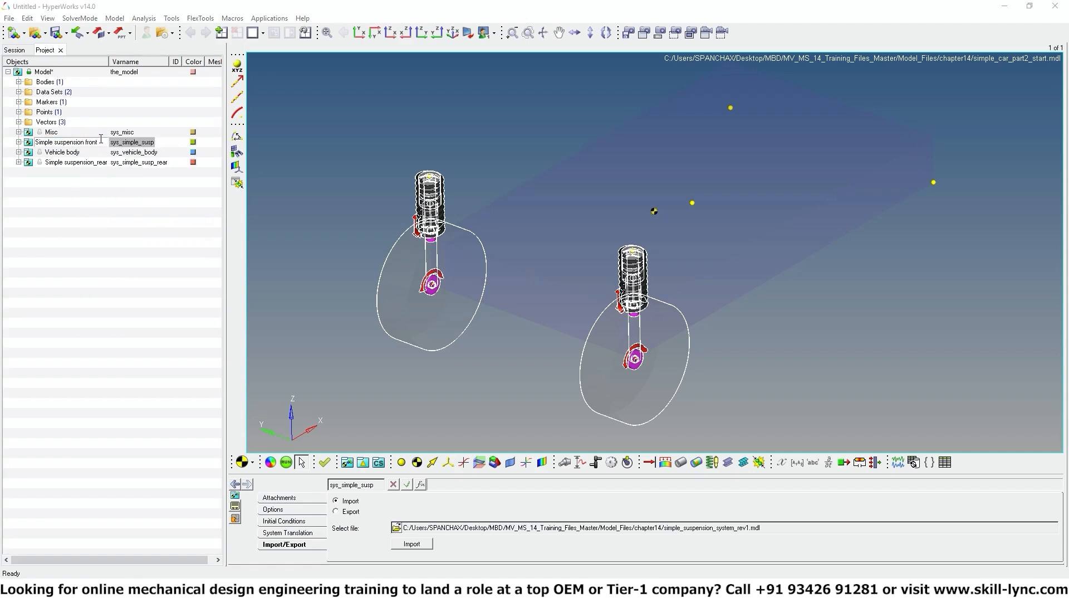
{"action": "key", "text": "Return"}
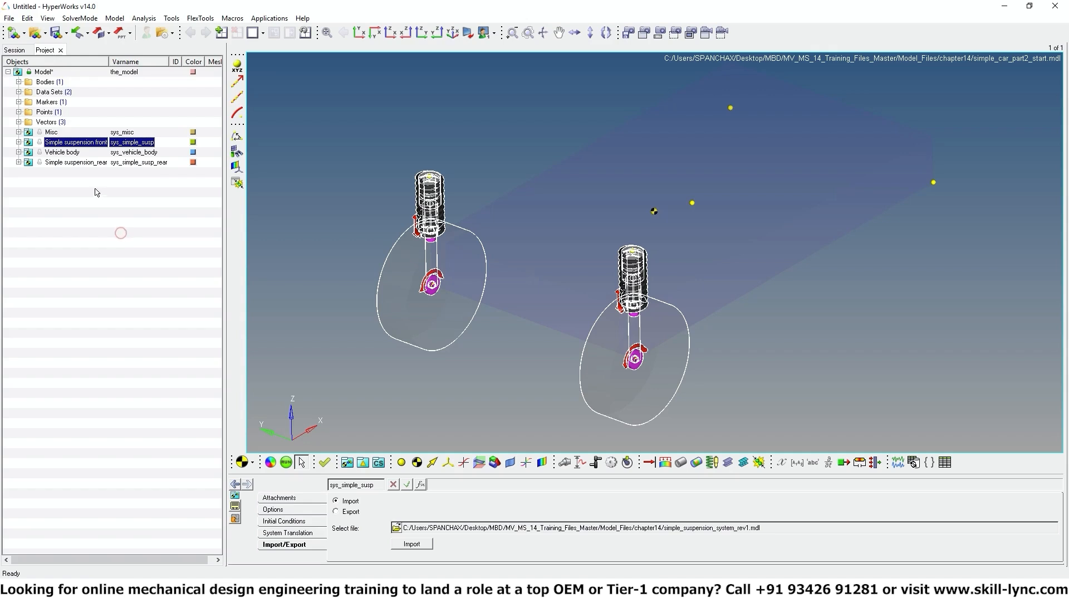
Set the Simple suspension_rear system's Wheel center point attachment to the Vehicle body's Wheel center rear point pair.
{"action": "left_click", "coordinate": [66, 166]}
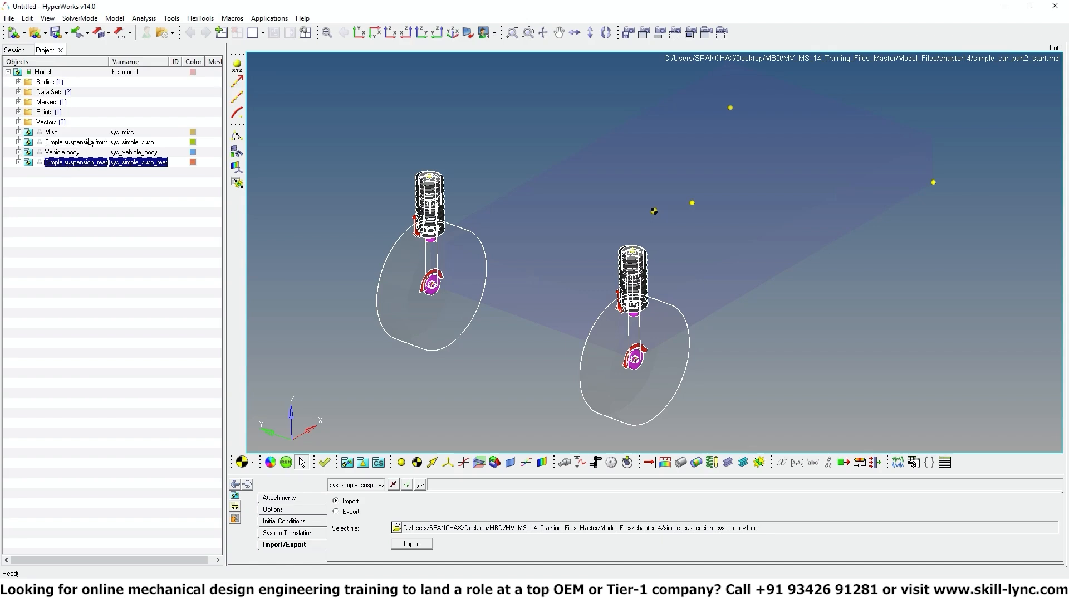
{"action": "left_click", "coordinate": [81, 163]}
{"action": "left_click", "coordinate": [19, 162]}
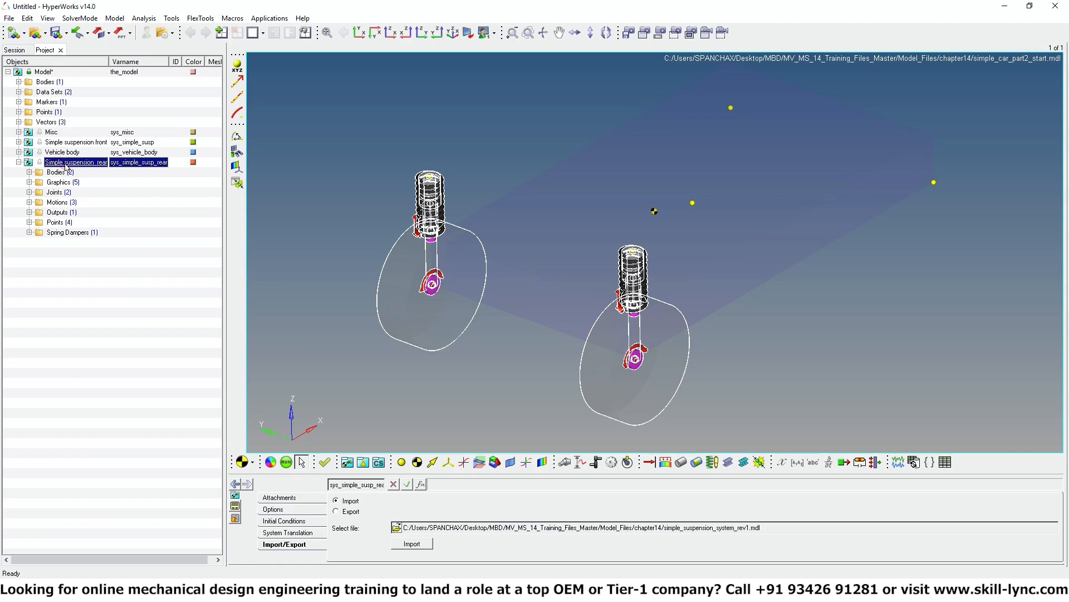
{"action": "left_click", "coordinate": [299, 498]}
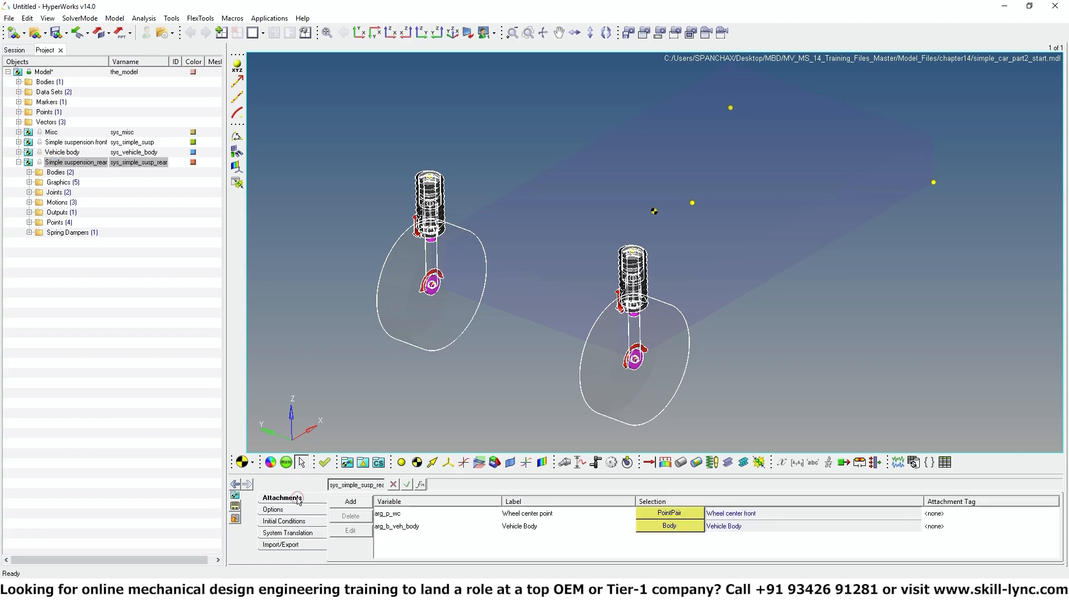
{"action": "left_click", "coordinate": [670, 512]}
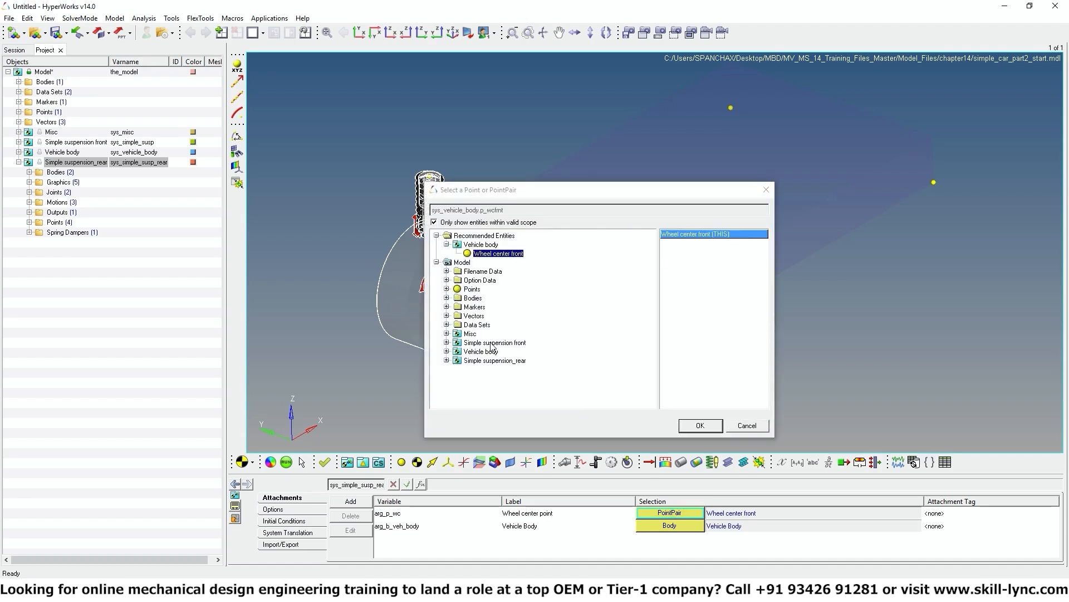
{"action": "left_click", "coordinate": [446, 351]}
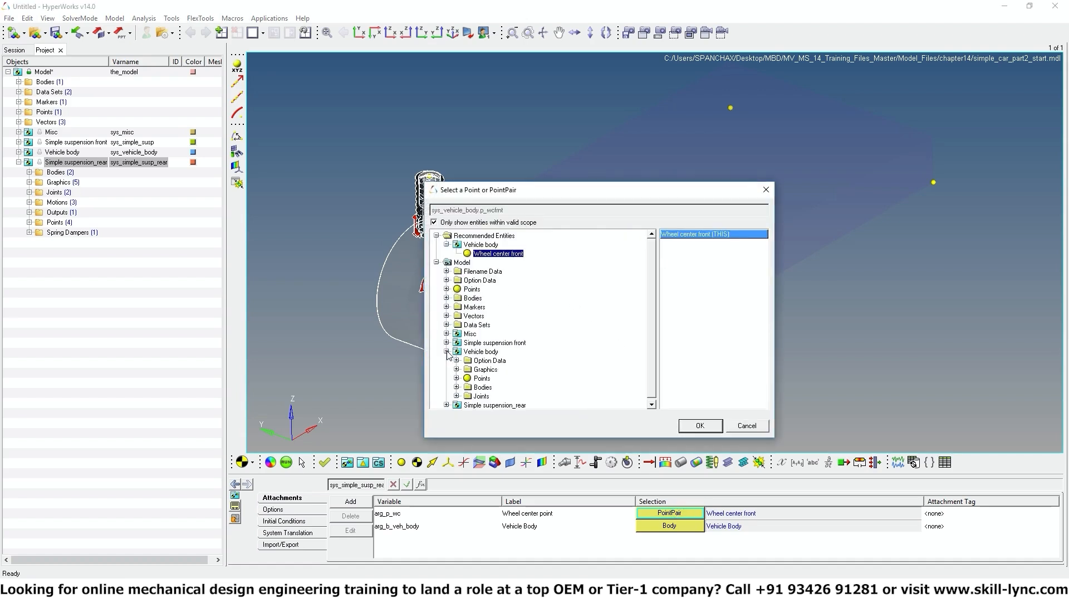
{"action": "left_click", "coordinate": [456, 379]}
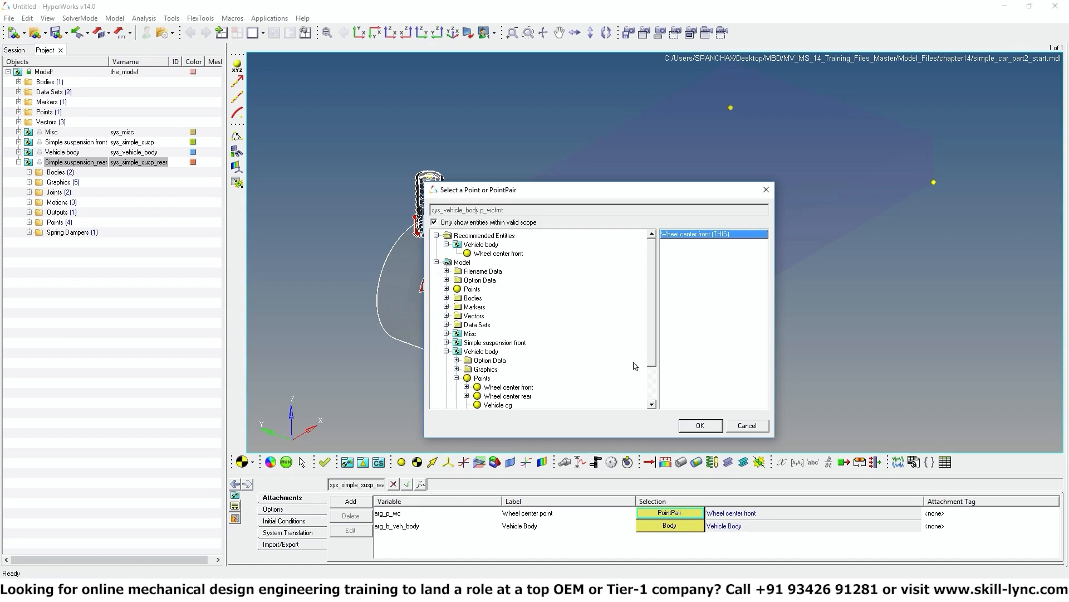
{"action": "left_click_drag", "start_coordinate": [654, 352], "coordinate": [650, 389]}
{"action": "left_click", "coordinate": [524, 351]}
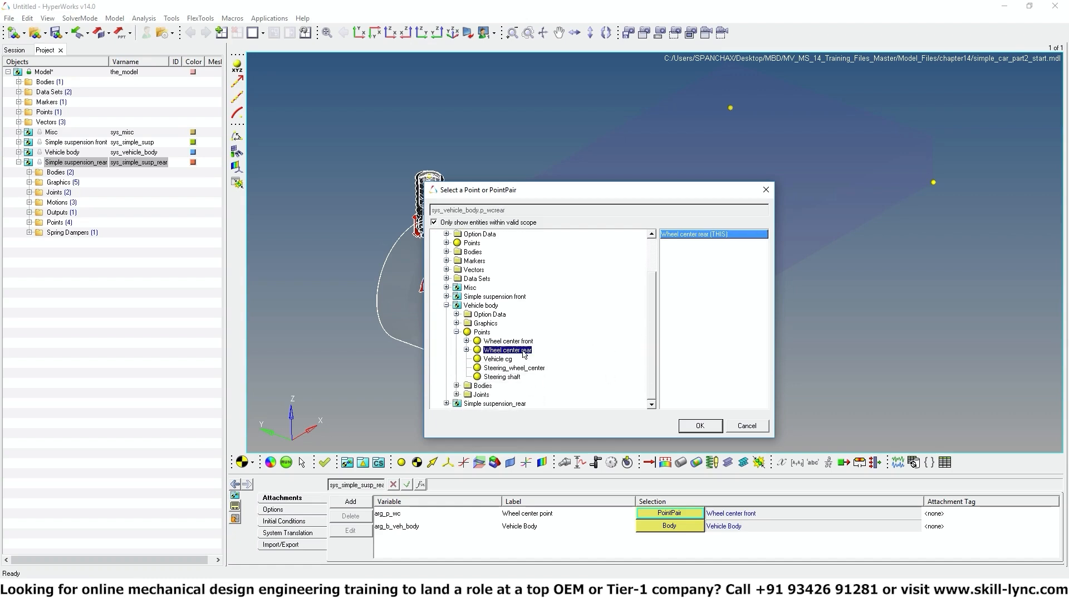
{"action": "left_click", "coordinate": [701, 426]}
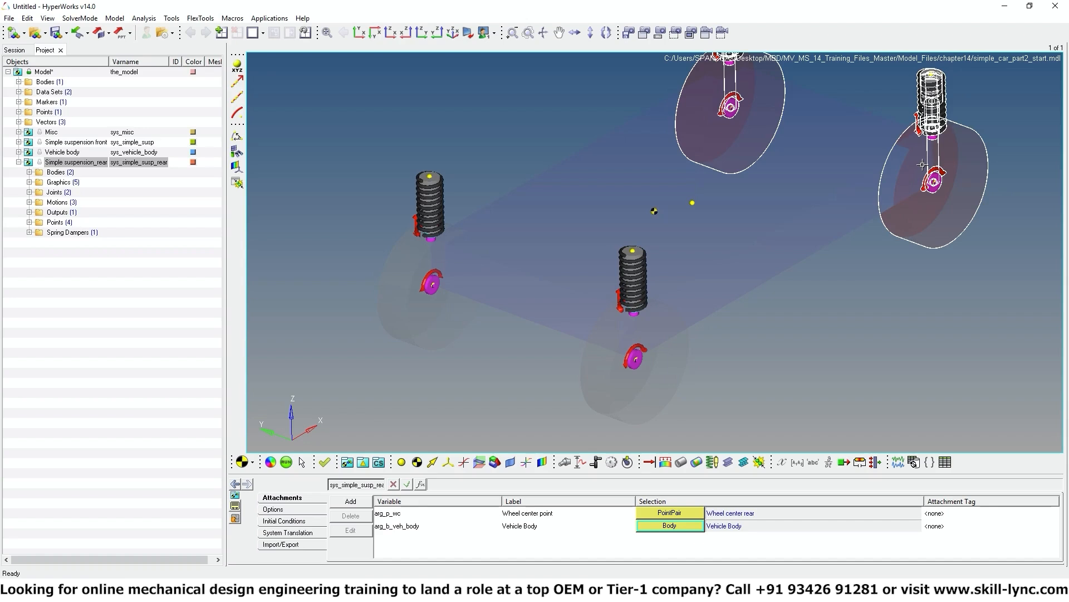
Assign the Vehicle Body from the Vehicle body system to the rear suspension's Vehicle Body attachment.
{"action": "left_click", "coordinate": [700, 527]}
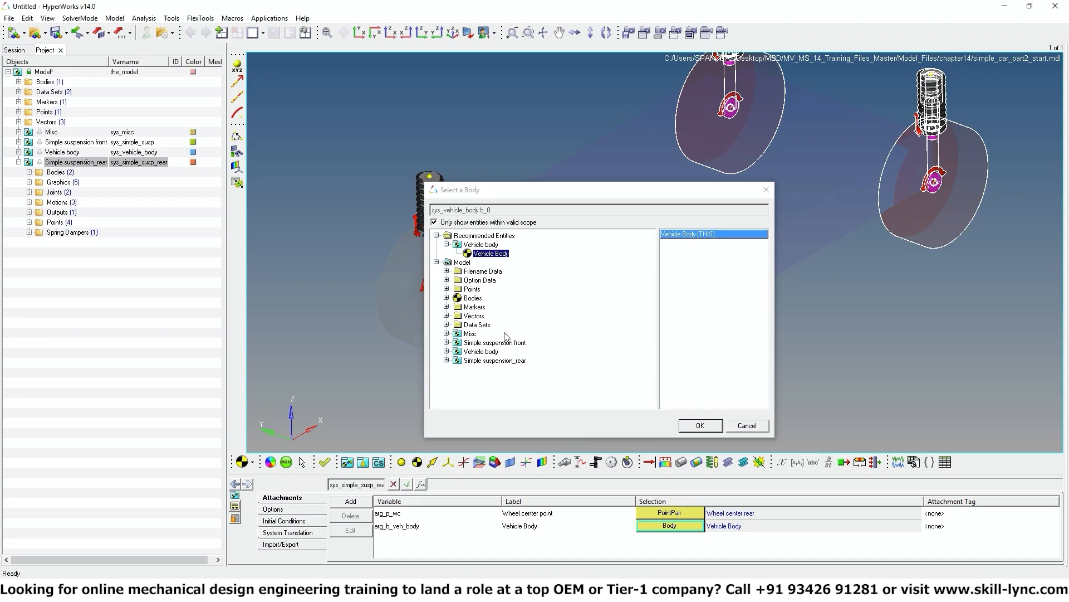
{"action": "left_click", "coordinate": [446, 351]}
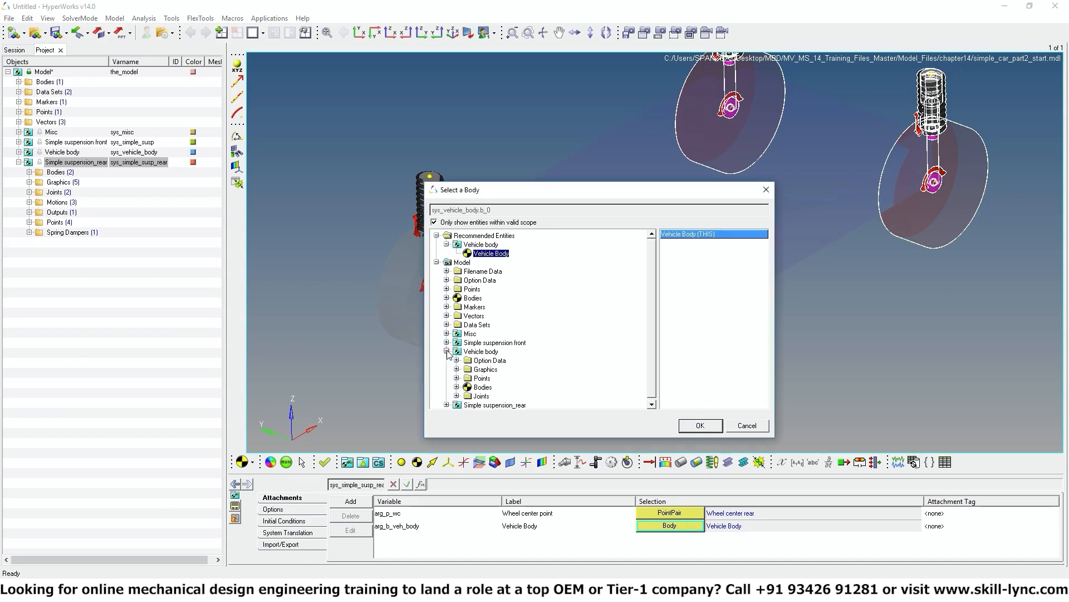
{"action": "left_click", "coordinate": [457, 387]}
{"action": "left_click", "coordinate": [500, 395]}
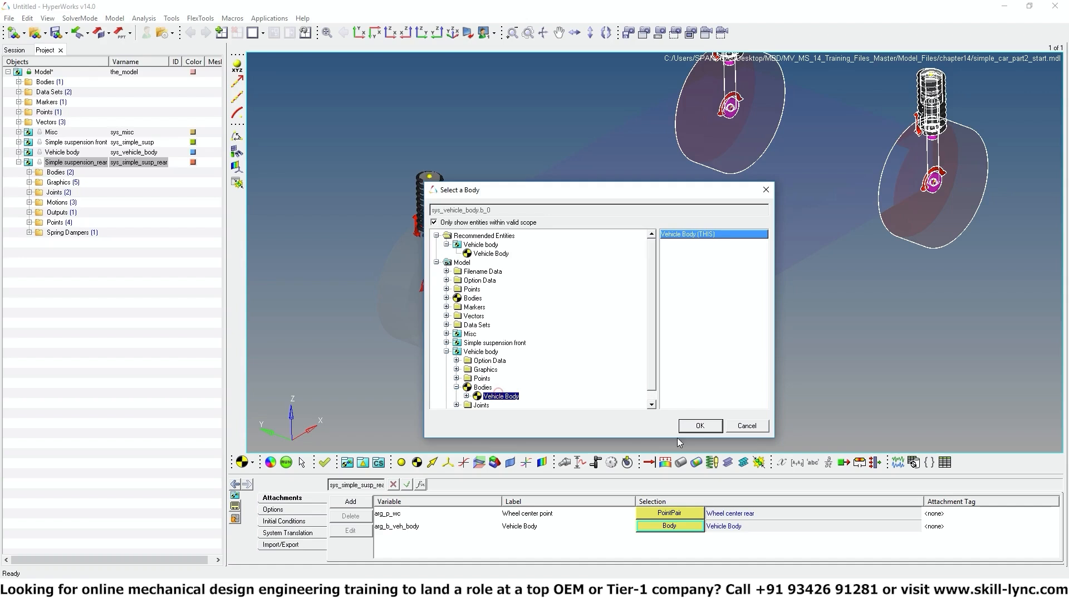
{"action": "left_click", "coordinate": [714, 426]}
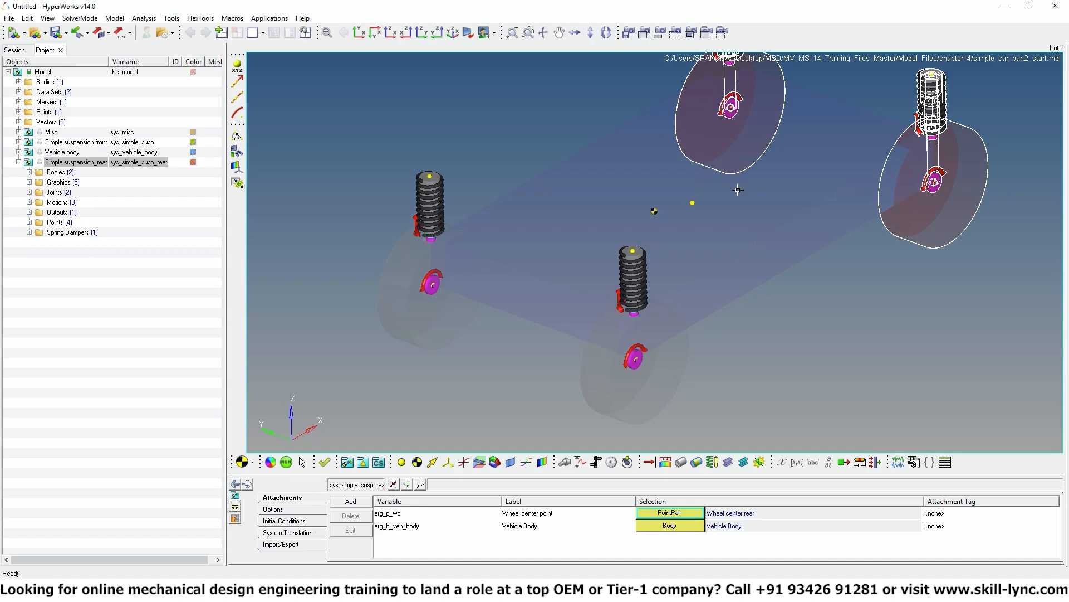
Add a single fixed joint to the Vehicle body system with the label Vehicle body and variable j_veh_body.
{"action": "left_click", "coordinate": [18, 162]}
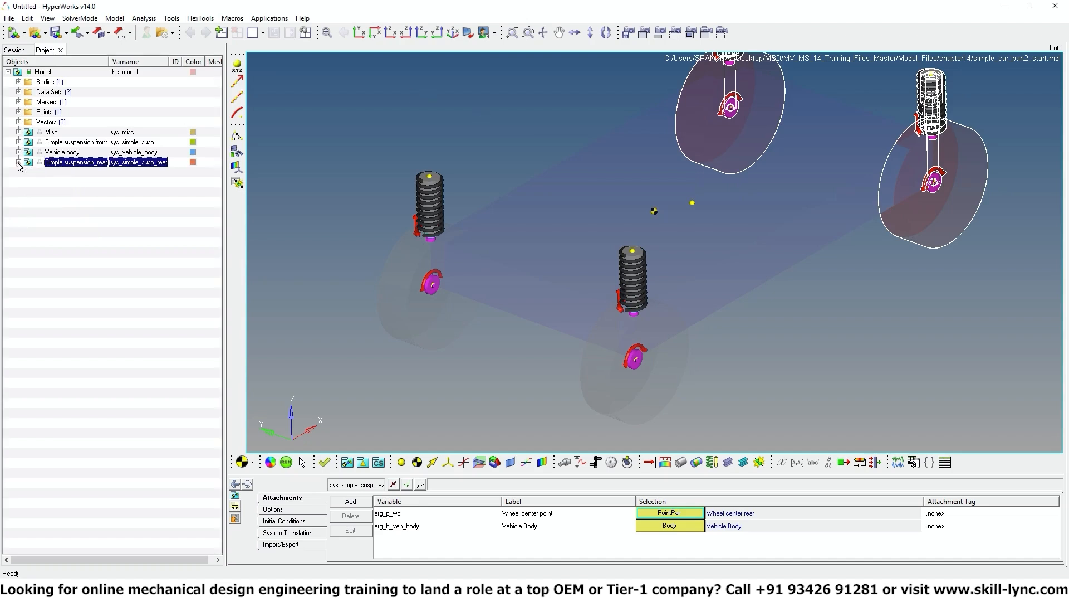
{"action": "right_click", "coordinate": [65, 156]}
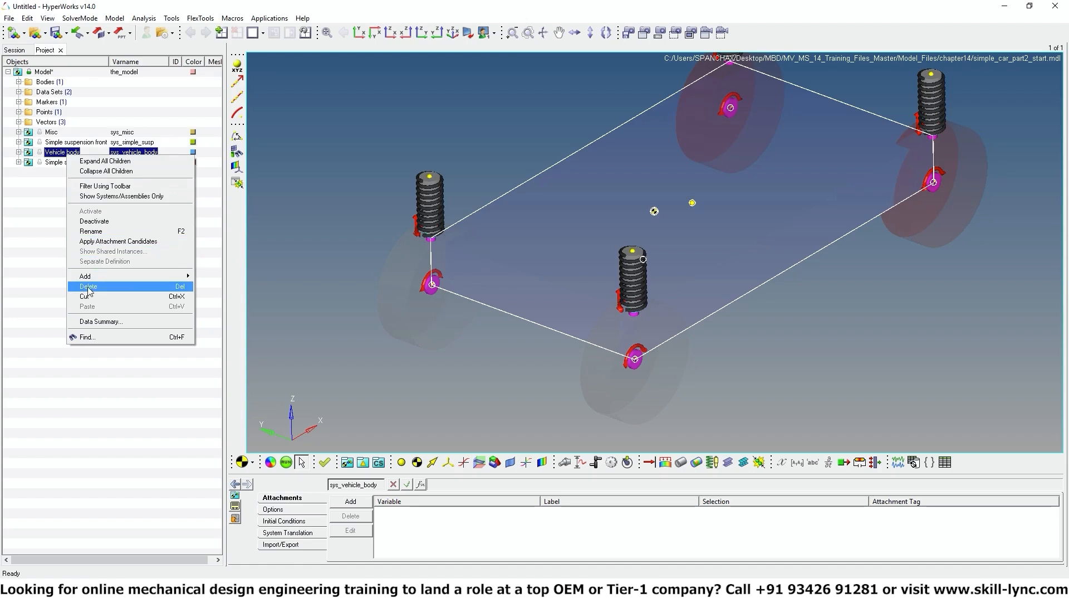
{"action": "mouse_move", "coordinate": [96, 277]}
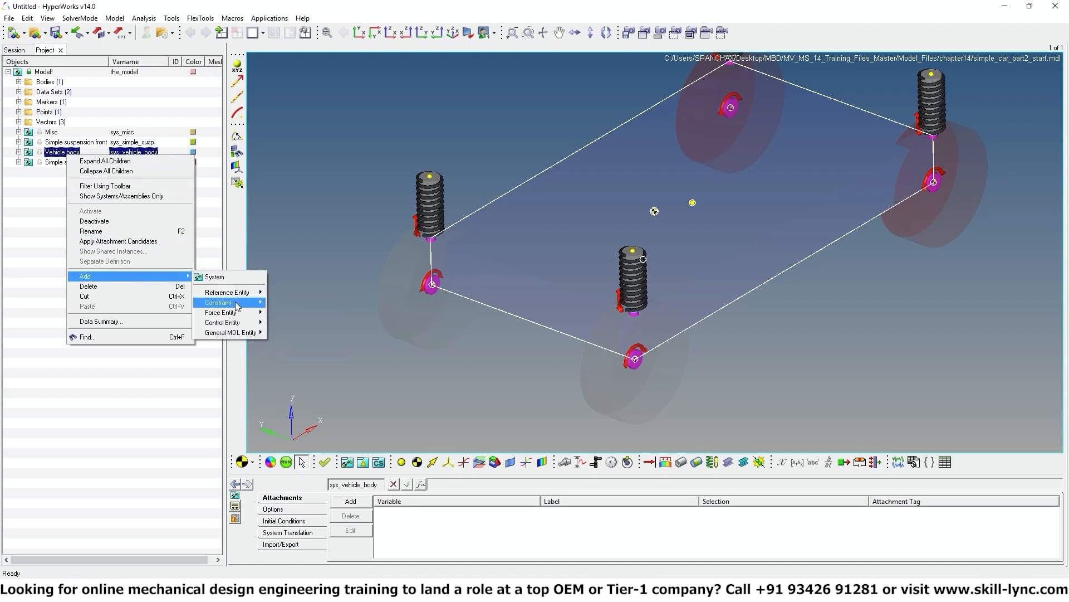
{"action": "left_click", "coordinate": [279, 302]}
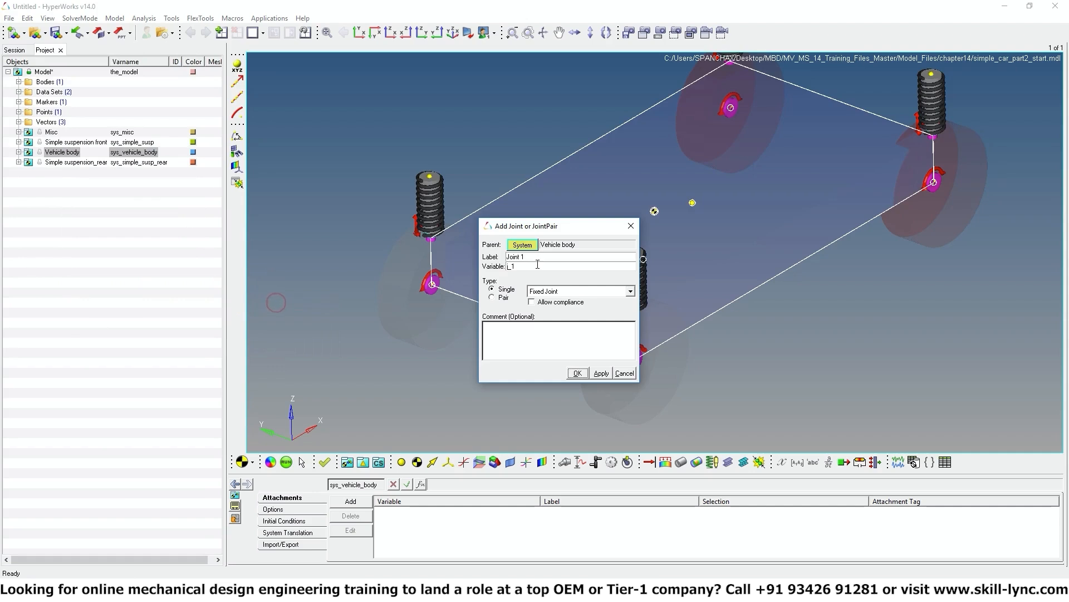
{"action": "left_click_drag", "start_coordinate": [538, 256], "coordinate": [483, 260]}
{"action": "key", "text": "BackSpace"}
{"action": "left_click", "coordinate": [523, 266]}
{"action": "left_click", "coordinate": [577, 373]}
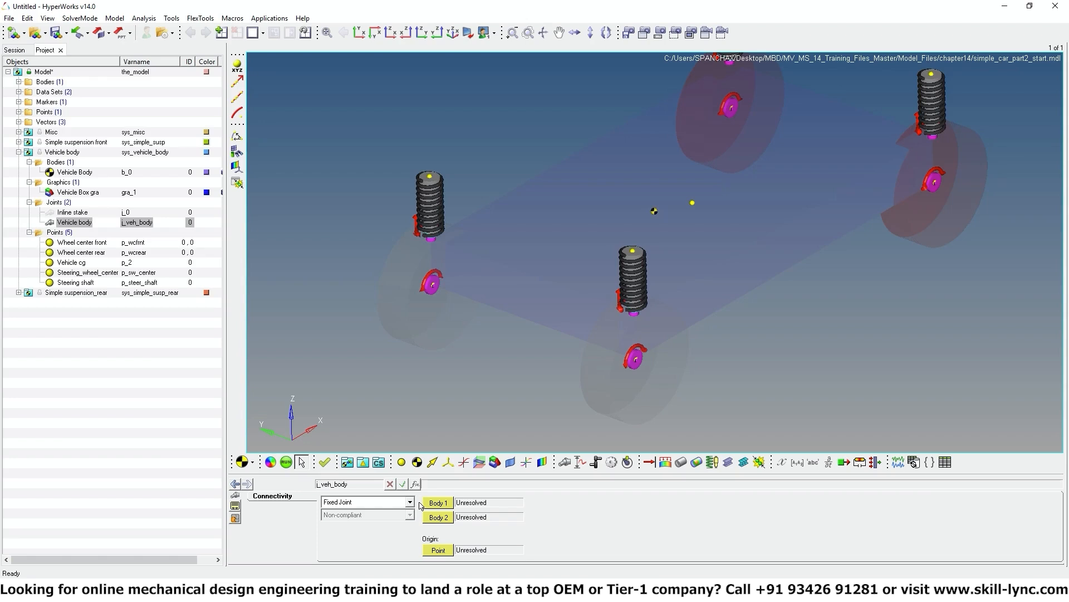
Set the new fixed joint's Body 1 to Vehicle Body and its Body 2 to Ground Body.
{"action": "left_click", "coordinate": [446, 504]}
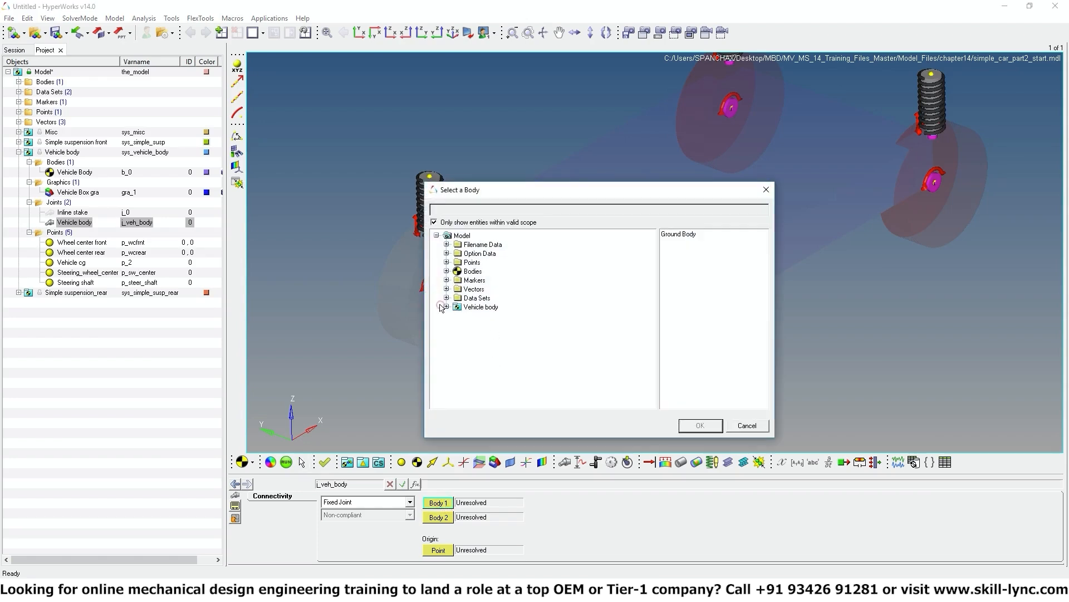
{"action": "left_click", "coordinate": [446, 306]}
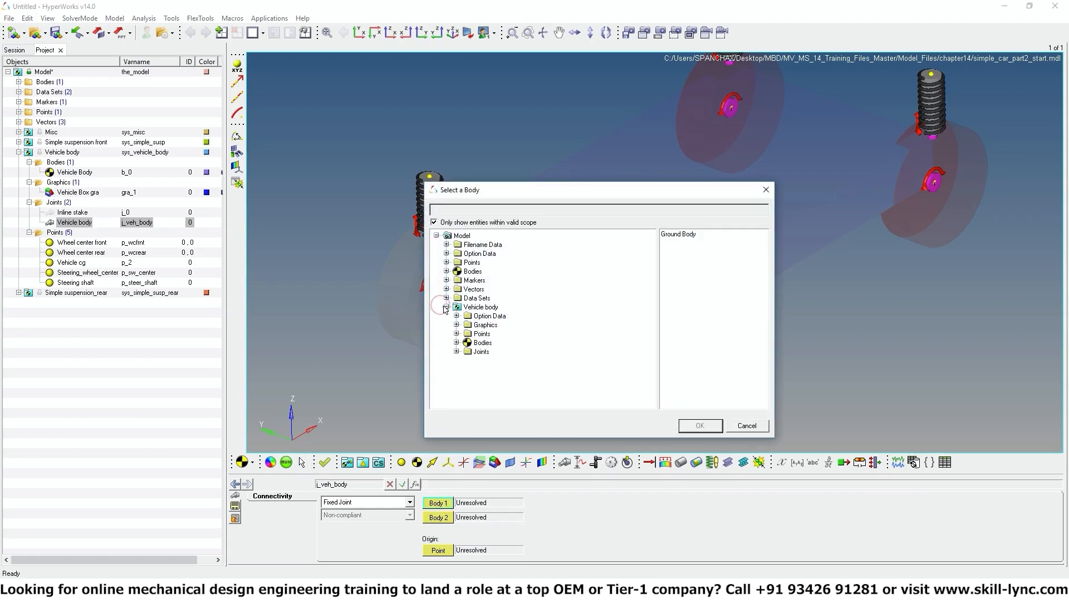
{"action": "left_click", "coordinate": [456, 342]}
{"action": "left_click", "coordinate": [501, 351]}
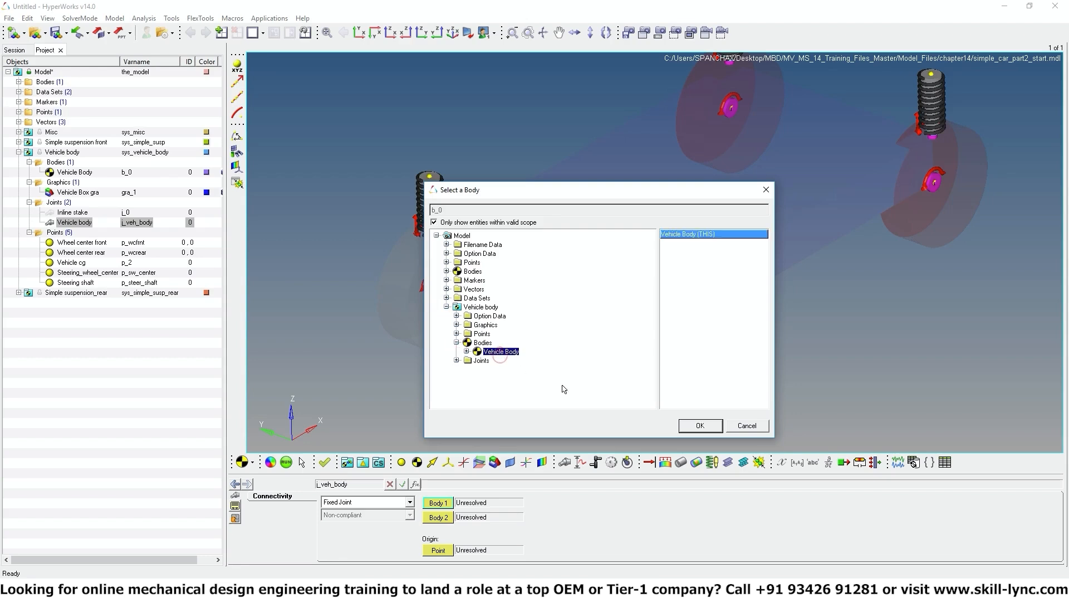
{"action": "left_click", "coordinate": [686, 427]}
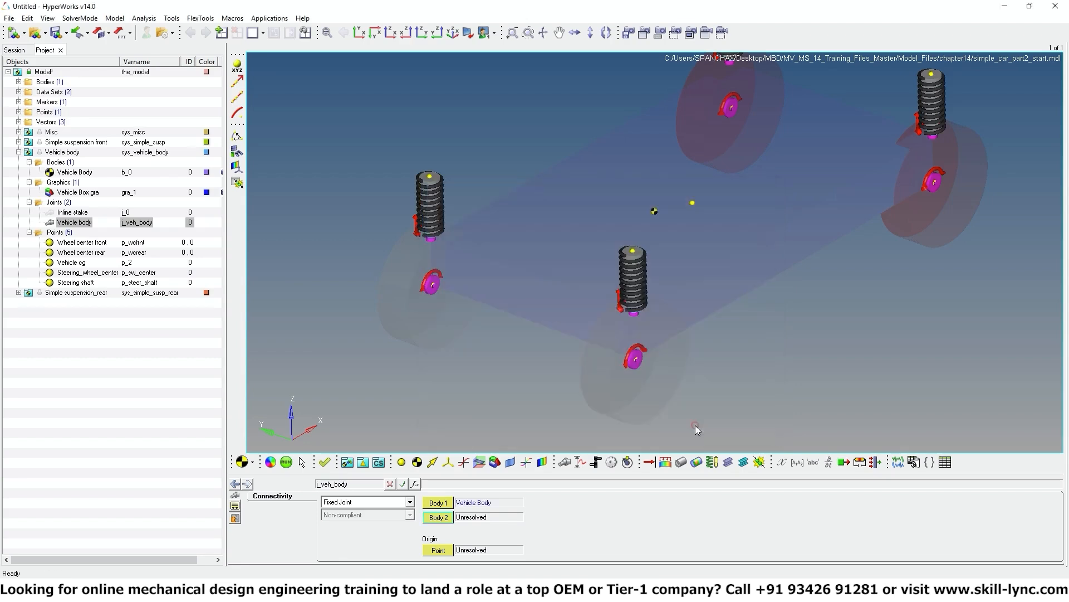
{"action": "left_click", "coordinate": [449, 515]}
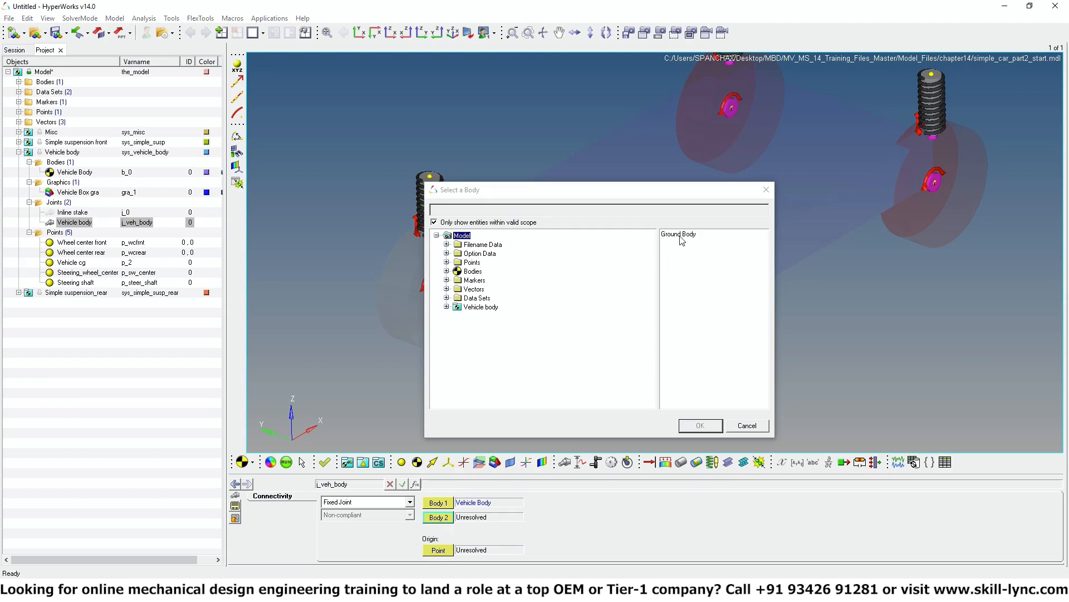
{"action": "left_click", "coordinate": [681, 234]}
{"action": "left_click", "coordinate": [703, 425]}
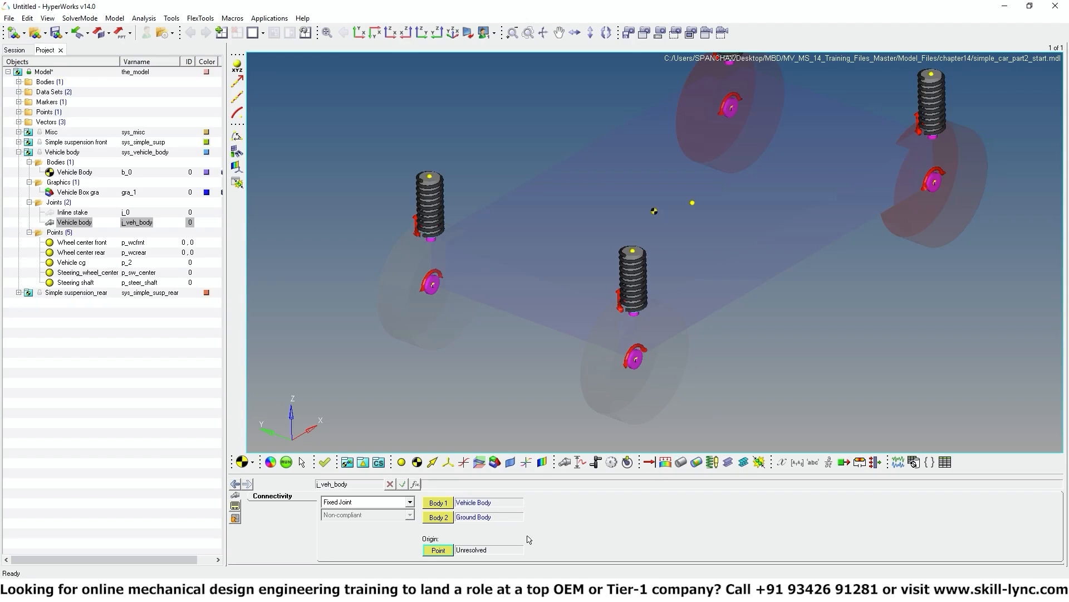
Set the Vehicle body fixed joint's origin to the Vehicle cg point of the Vehicle body system.
{"action": "left_click", "coordinate": [438, 550]}
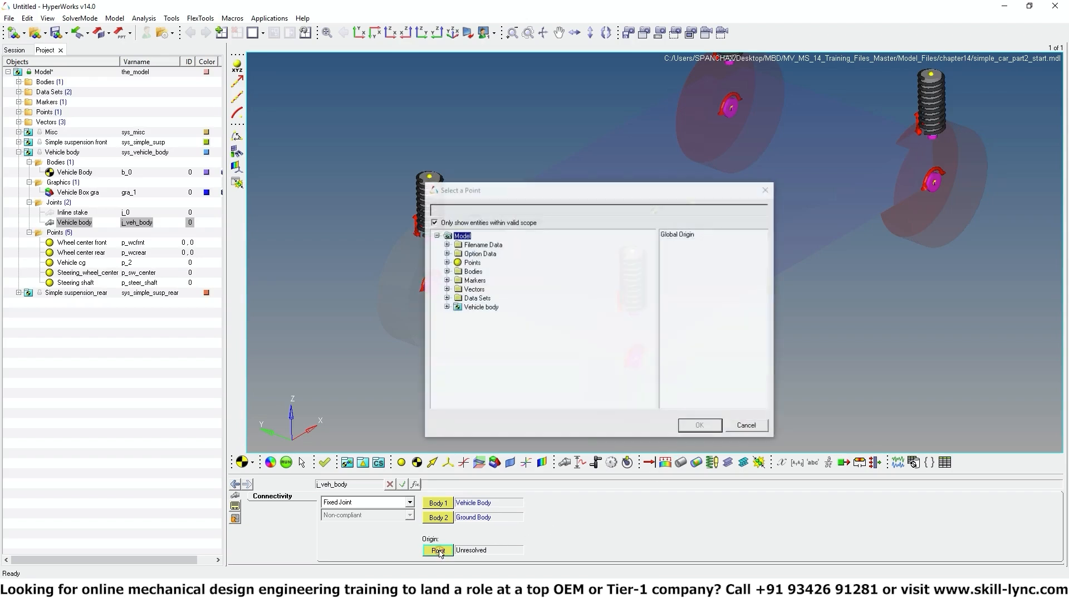
{"action": "left_click", "coordinate": [447, 307]}
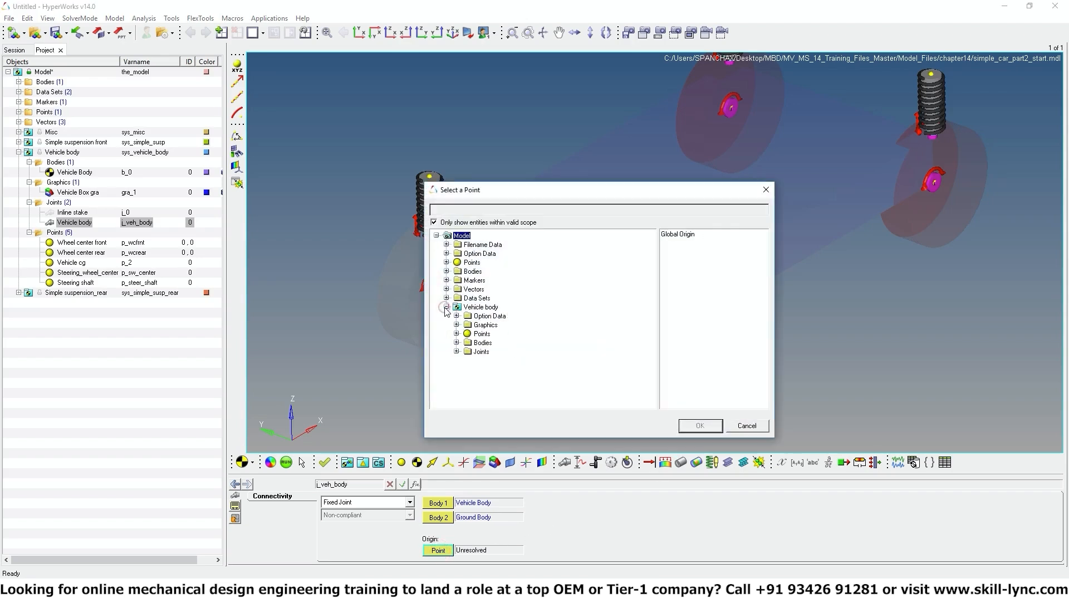
{"action": "left_click", "coordinate": [456, 334]}
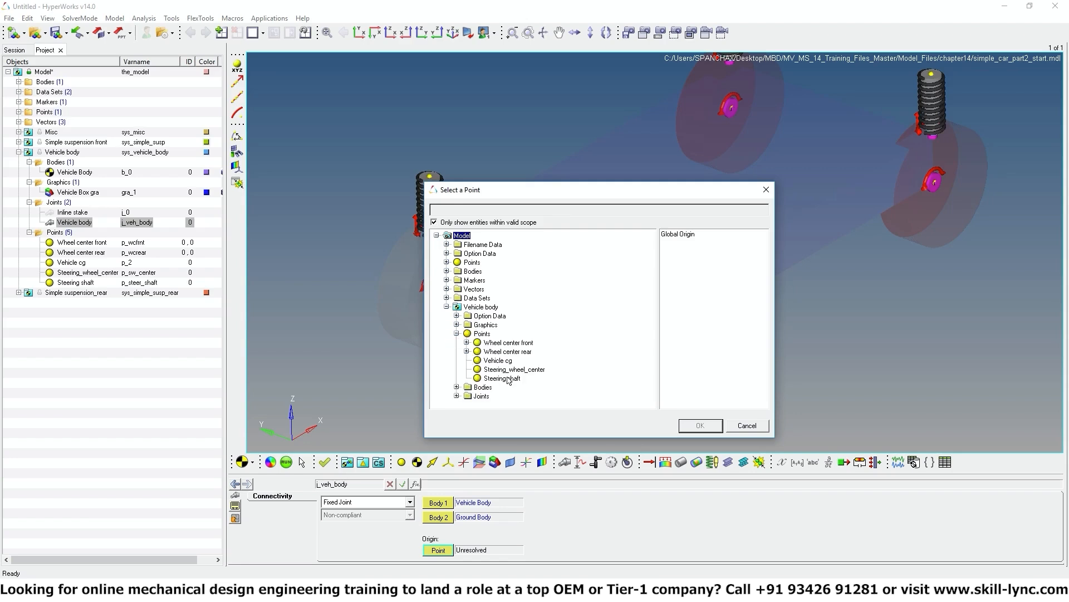
{"action": "left_click", "coordinate": [497, 360]}
{"action": "left_click", "coordinate": [701, 425]}
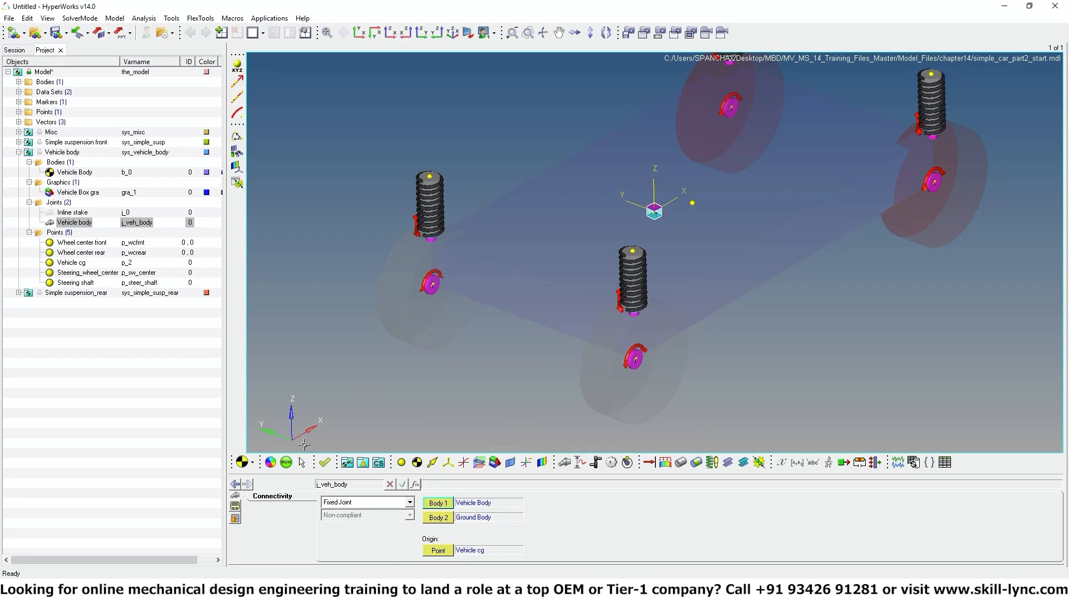
Run the transient MotionSolve simulation of the current model and close the solver and message windows once the job is done.
{"action": "left_click", "coordinate": [286, 462]}
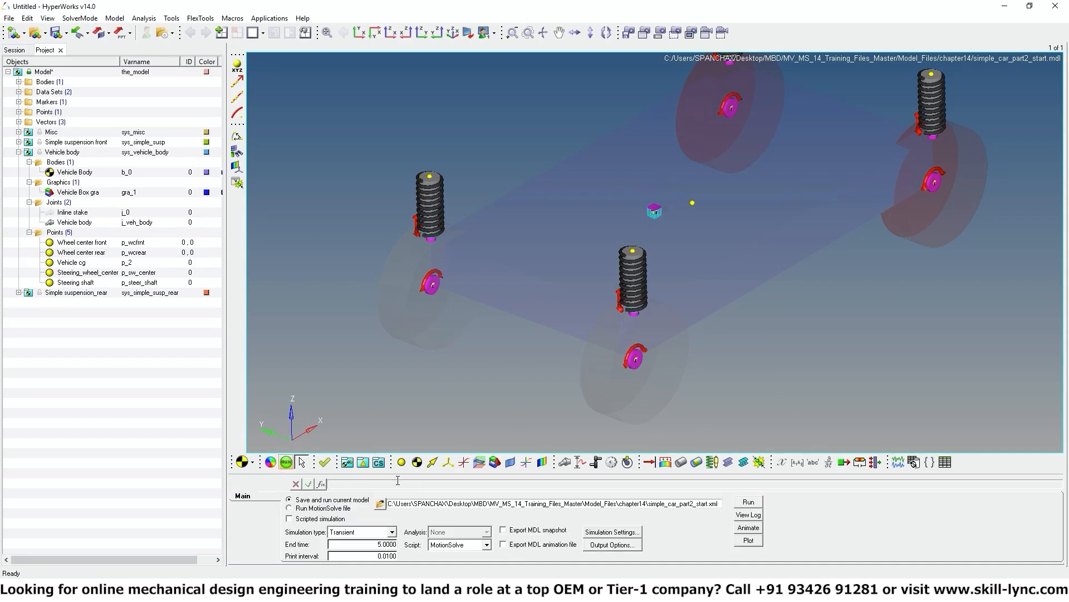
{"action": "left_click", "coordinate": [749, 502]}
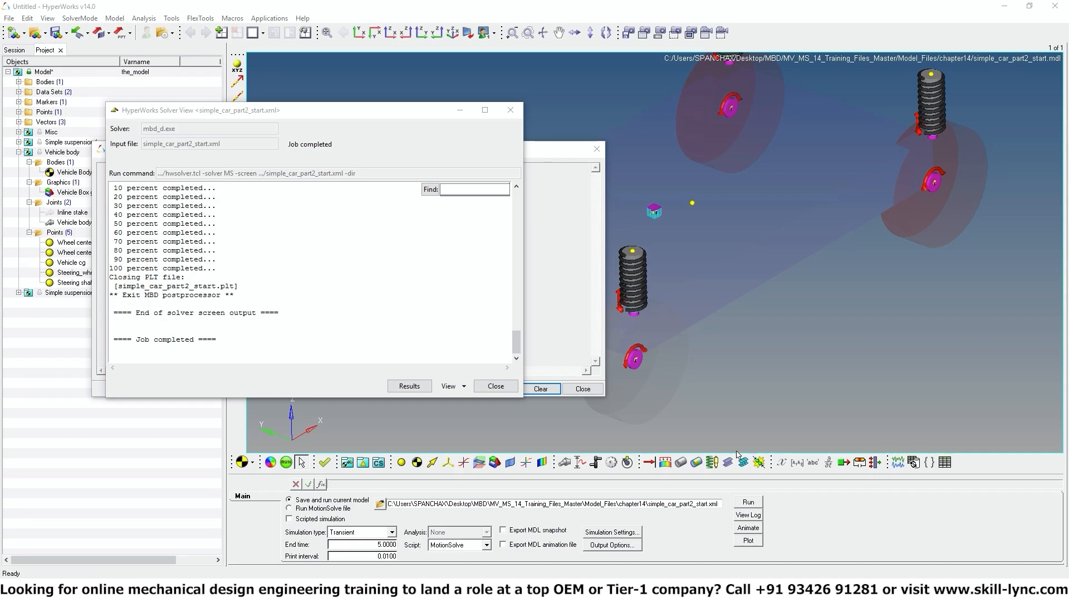
{"action": "left_click", "coordinate": [490, 384]}
{"action": "left_click", "coordinate": [596, 392]}
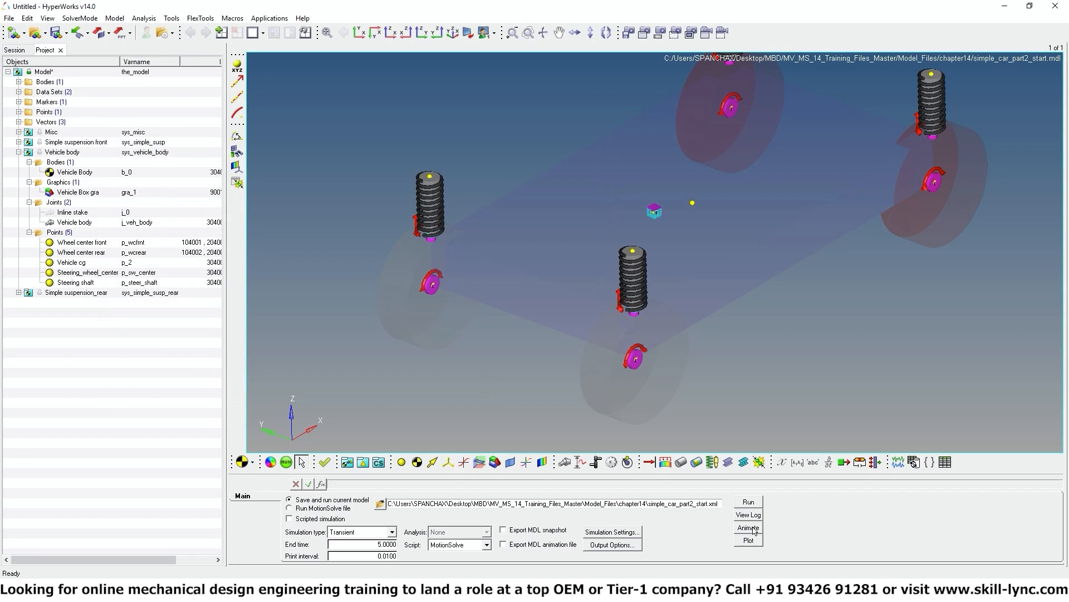
Play the animated simulation results, examine the wheel and suspension motion from several angles, and return to the full-size model window.
{"action": "left_click", "coordinate": [754, 528]}
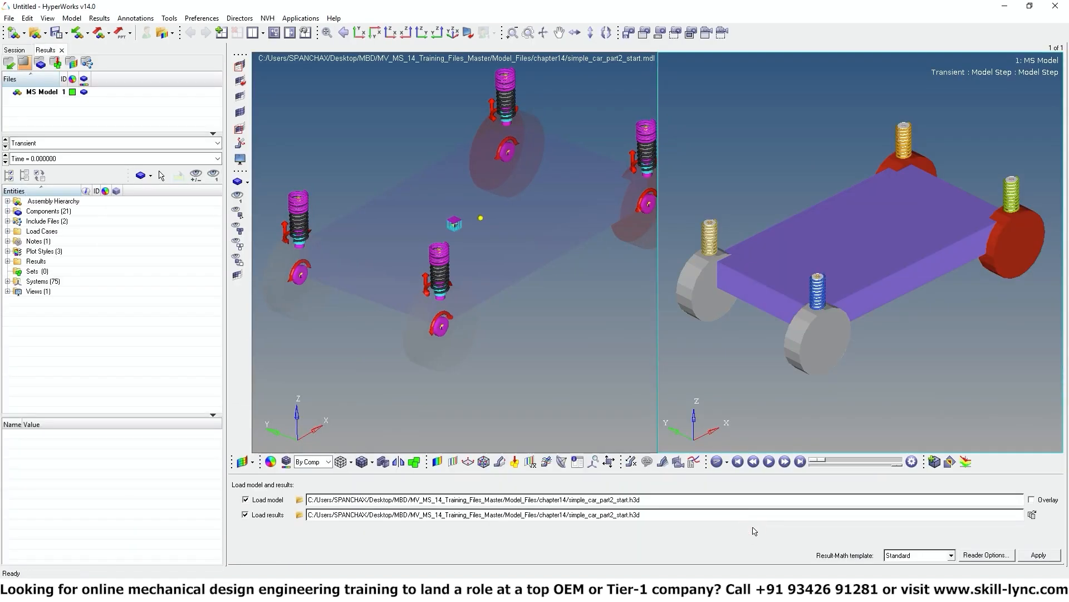
{"action": "left_click", "coordinate": [769, 462]}
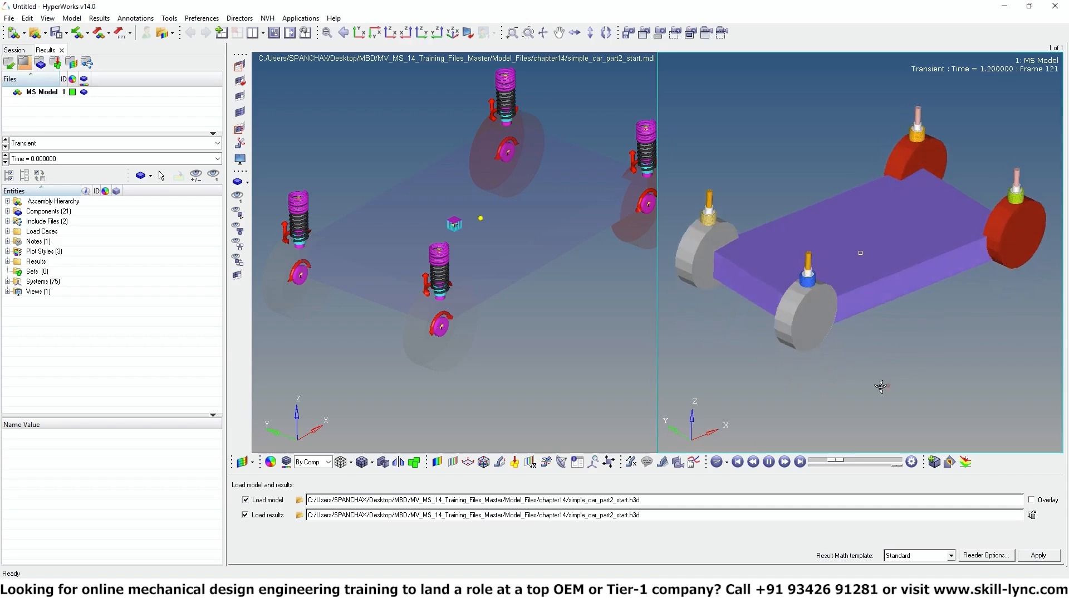
{"action": "left_click_drag", "start_coordinate": [882, 384], "coordinate": [794, 370], "text": "ctrl"}
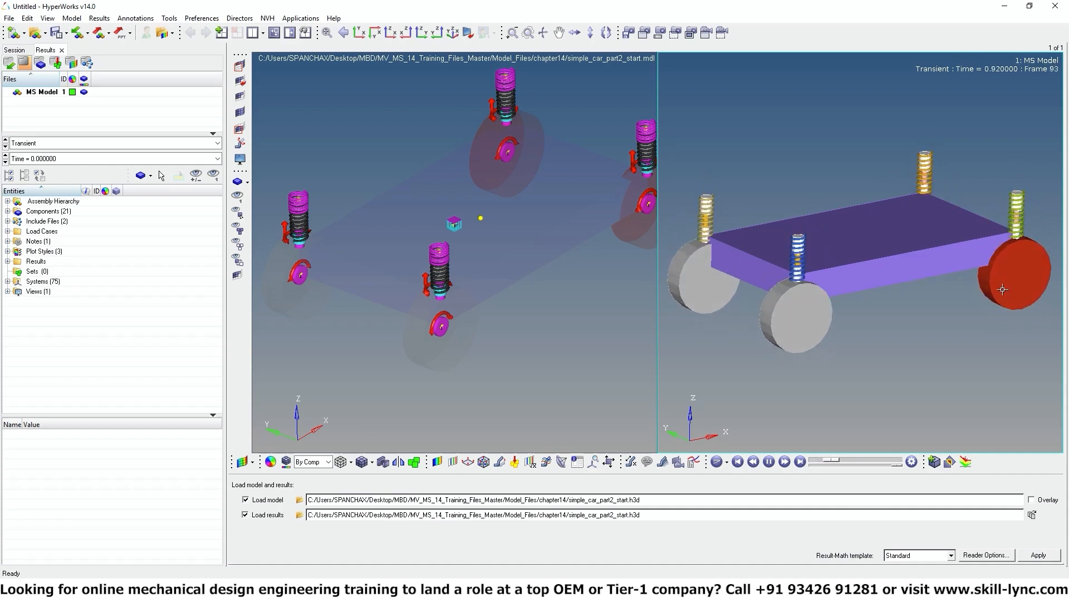
{"action": "left_click_drag", "start_coordinate": [796, 382], "coordinate": [832, 390], "text": "ctrl"}
{"action": "left_click_drag", "start_coordinate": [739, 186], "coordinate": [755, 186], "text": "ctrl"}
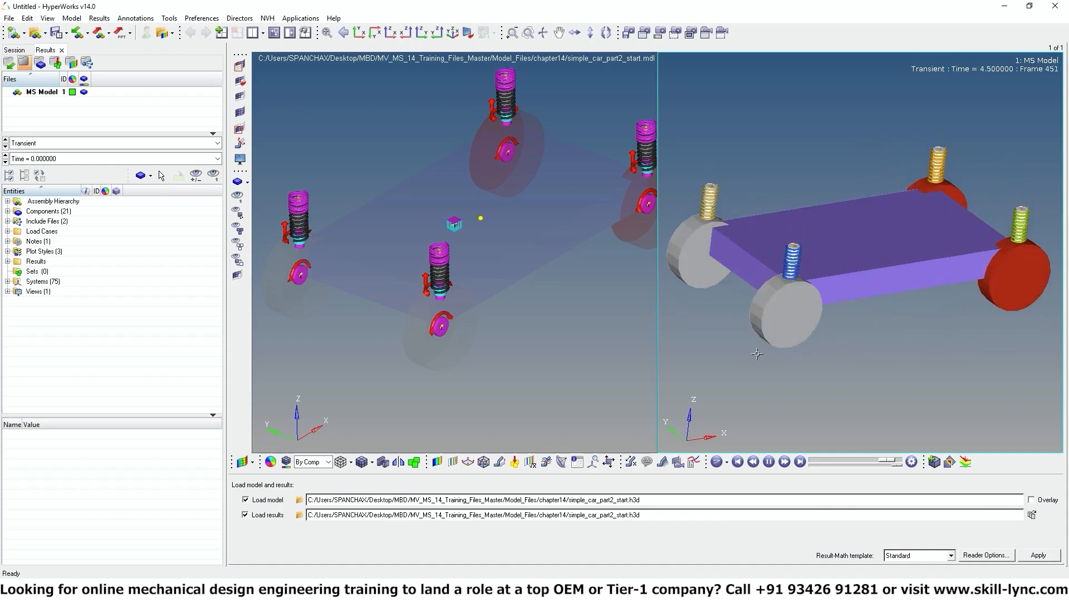
{"action": "left_click_drag", "start_coordinate": [748, 373], "coordinate": [765, 383], "text": "ctrl"}
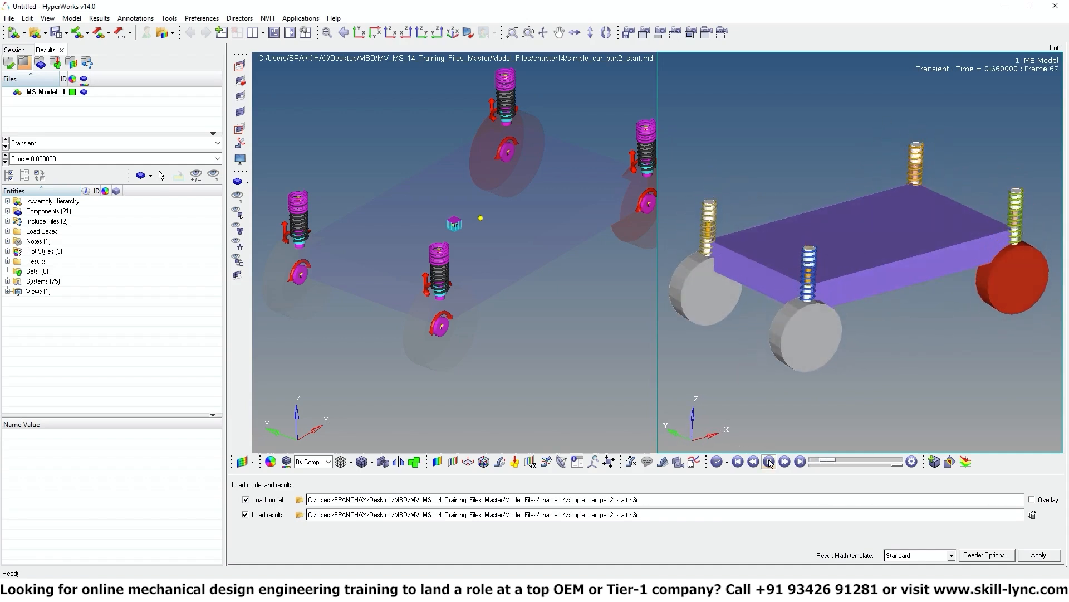
{"action": "left_click", "coordinate": [597, 341]}
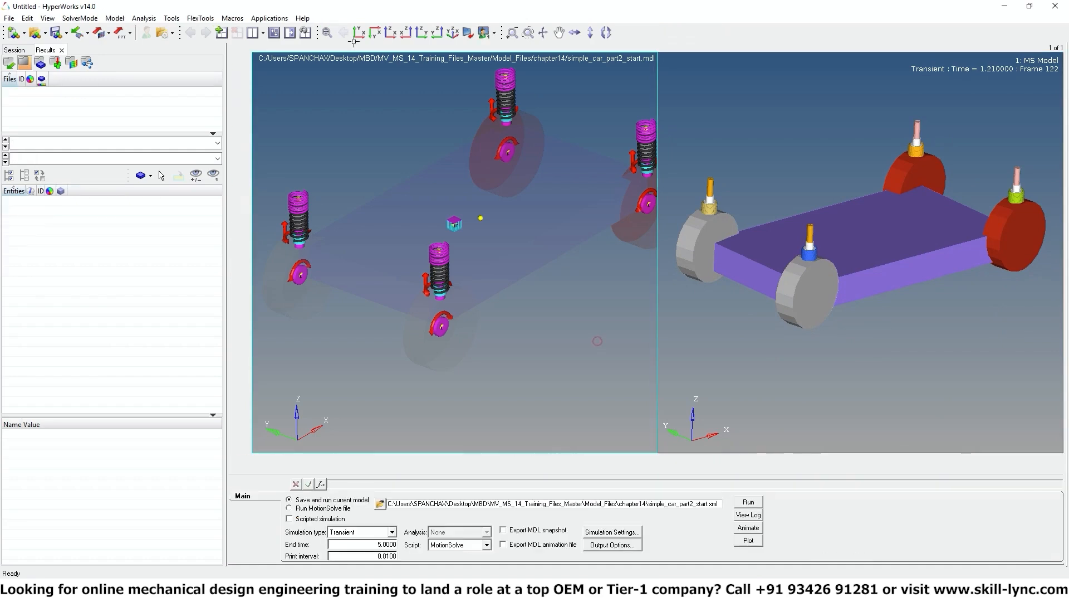
{"action": "left_click", "coordinate": [274, 34]}
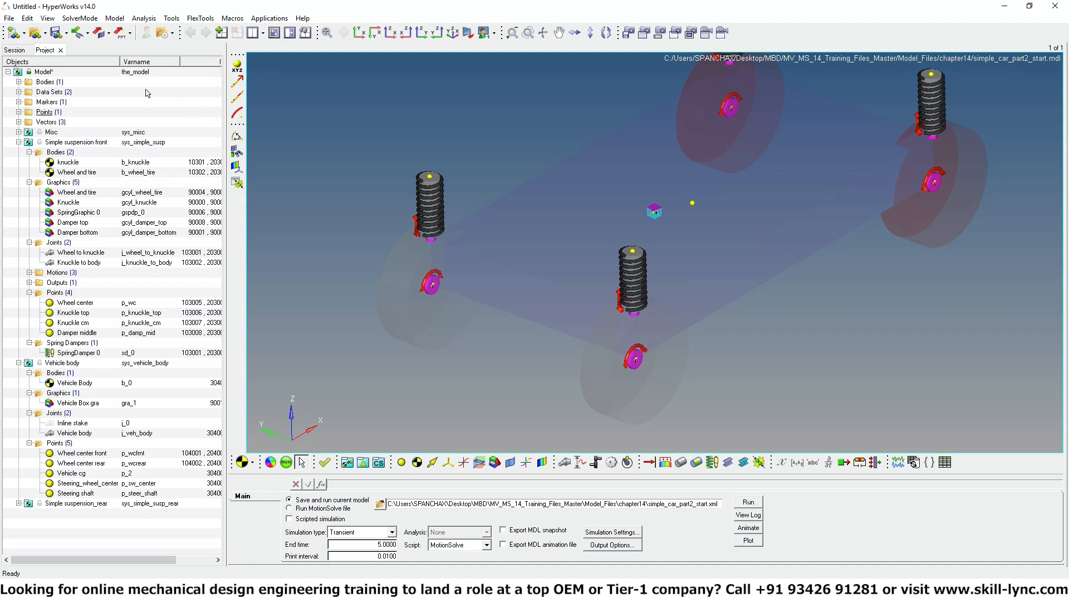
Add a dataset to the top-level Model with the label Vehicle parameters and the variable ds_vehicle_parameters.
{"action": "left_click", "coordinate": [44, 72]}
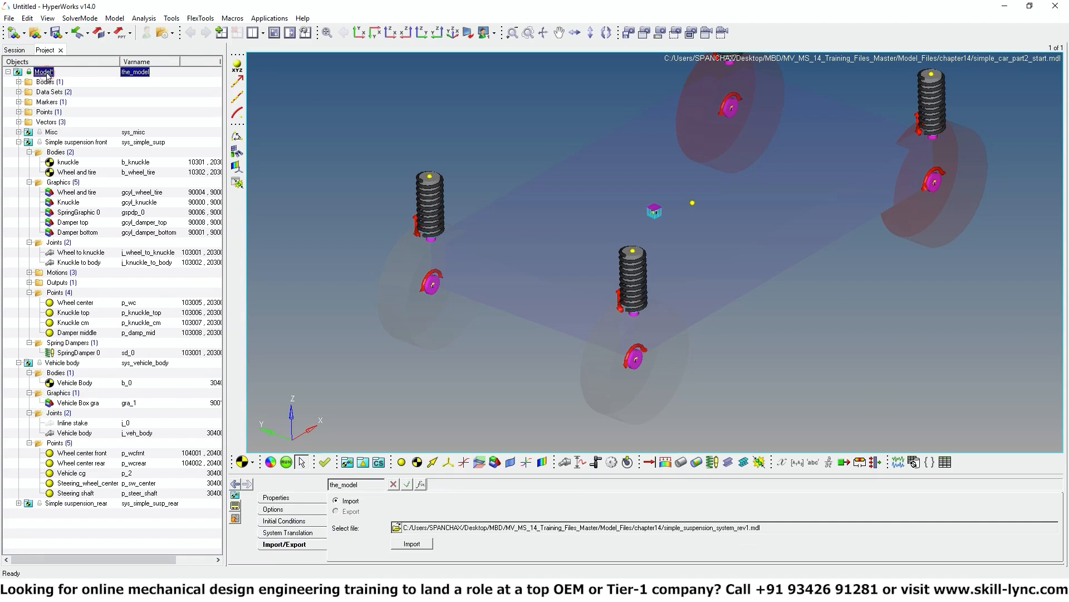
{"action": "right_click", "coordinate": [48, 75]}
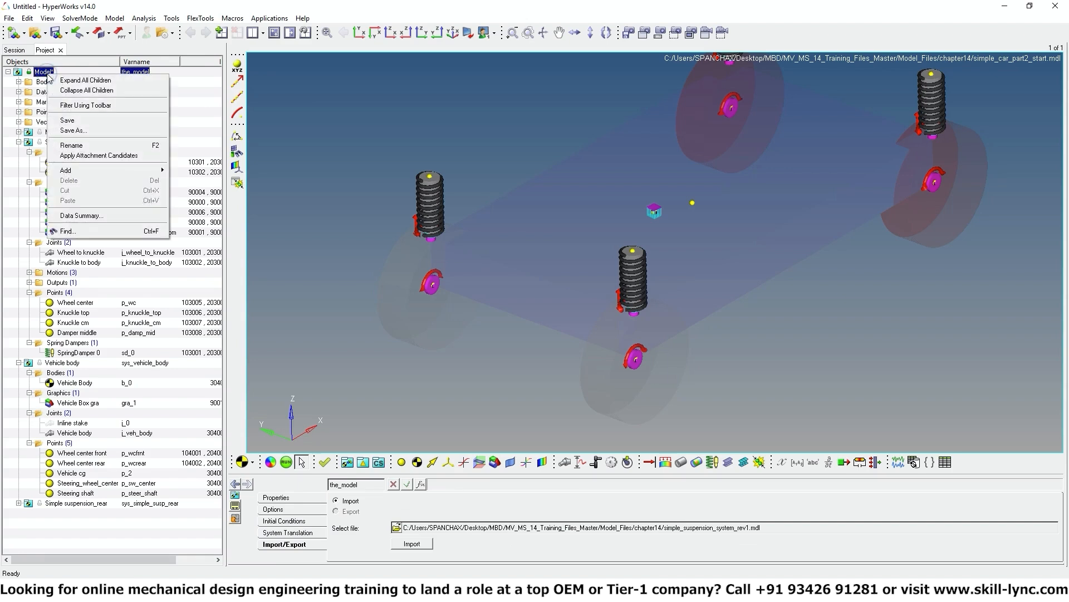
{"action": "mouse_move", "coordinate": [77, 170]}
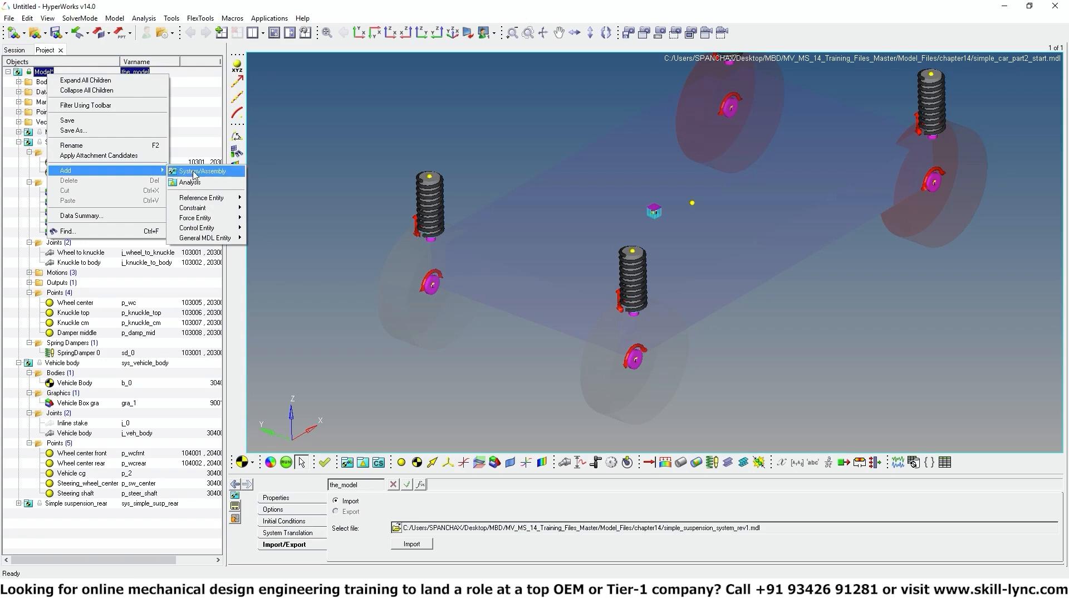
{"action": "mouse_move", "coordinate": [198, 242]}
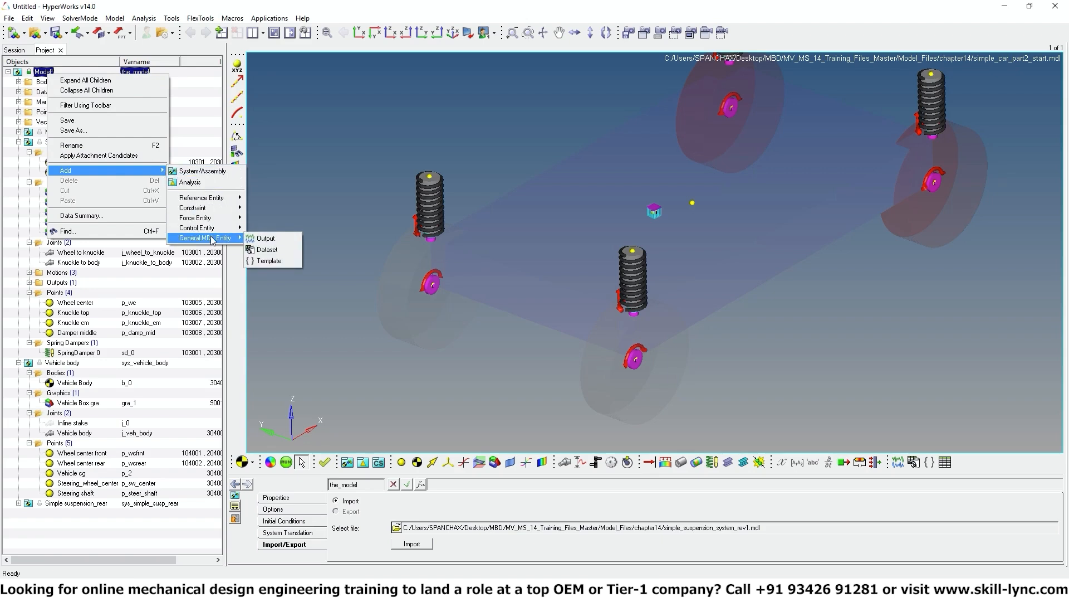
{"action": "left_click", "coordinate": [262, 251]}
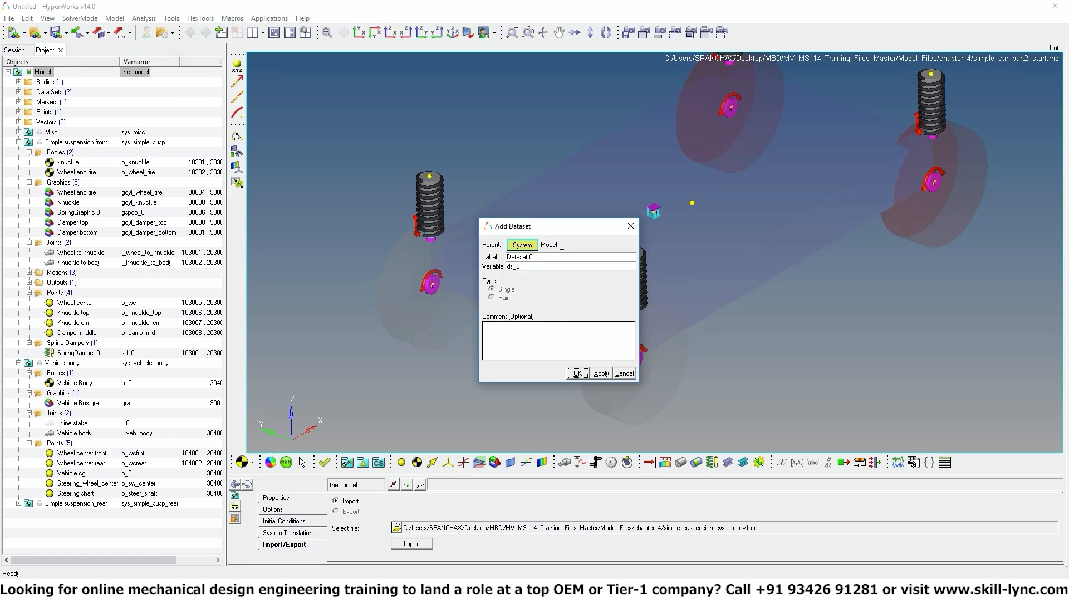
{"action": "left_click_drag", "start_coordinate": [544, 256], "coordinate": [504, 257]}
{"action": "type", "text": "Veh"}
{"action": "type", "text": "icel"}
{"action": "type", "text": "le"}
{"action": "type", "text": " pa"}
{"action": "left_click", "coordinate": [538, 266]}
{"action": "key", "text": "BackSpace"}
{"action": "type", "text": "vehicle_parameters"}
{"action": "left_click", "coordinate": [574, 373]}
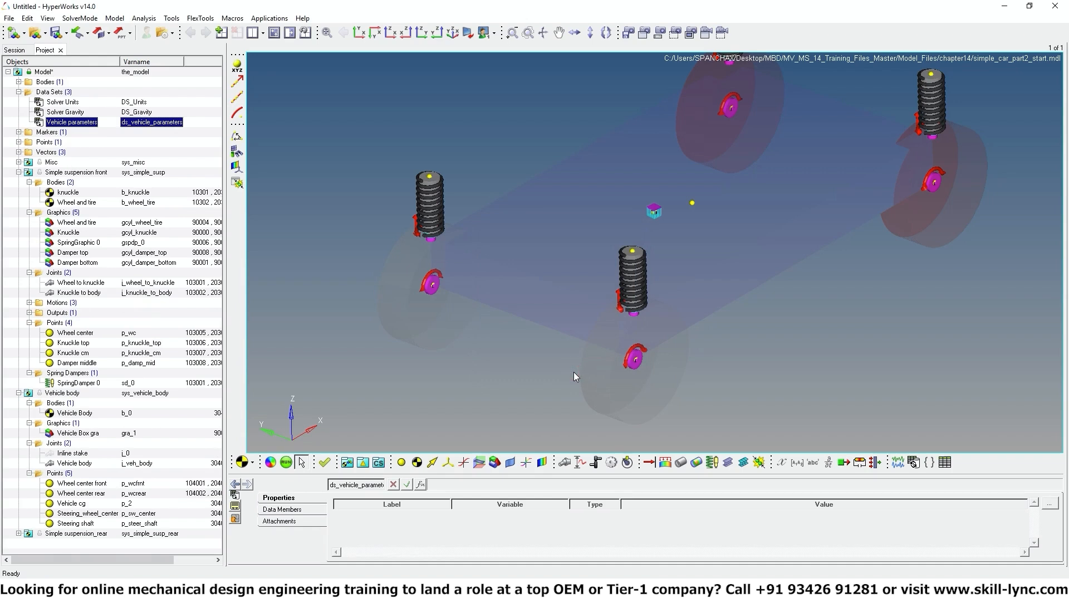
Add a Real data member to the Vehicle parameters dataset with variable susp_stiffness and label Suspension Spring Stiffness.
{"action": "left_click", "coordinate": [293, 511]}
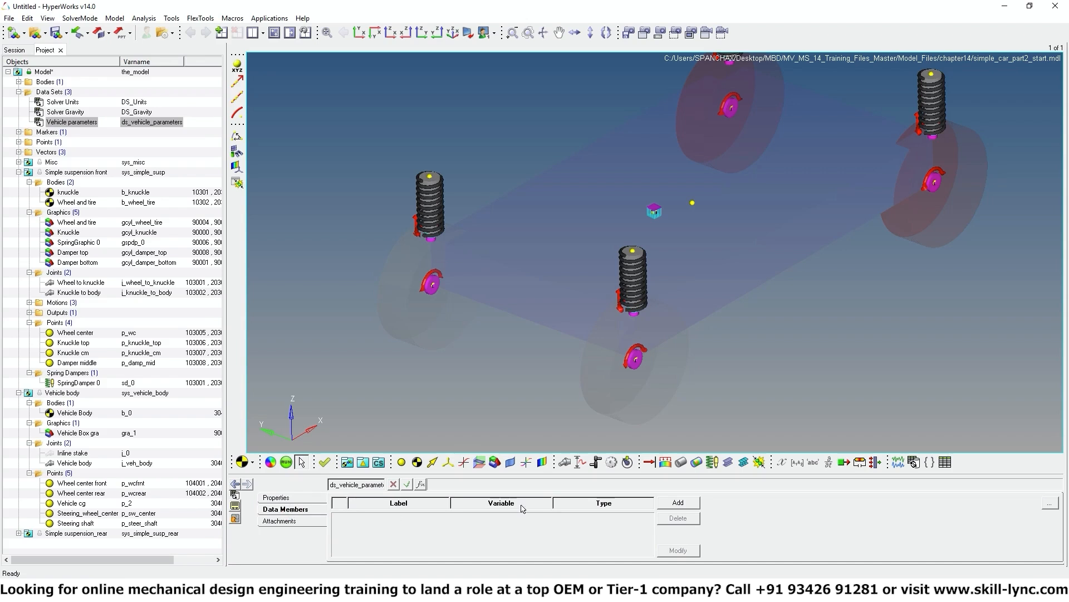
{"action": "left_click", "coordinate": [679, 506]}
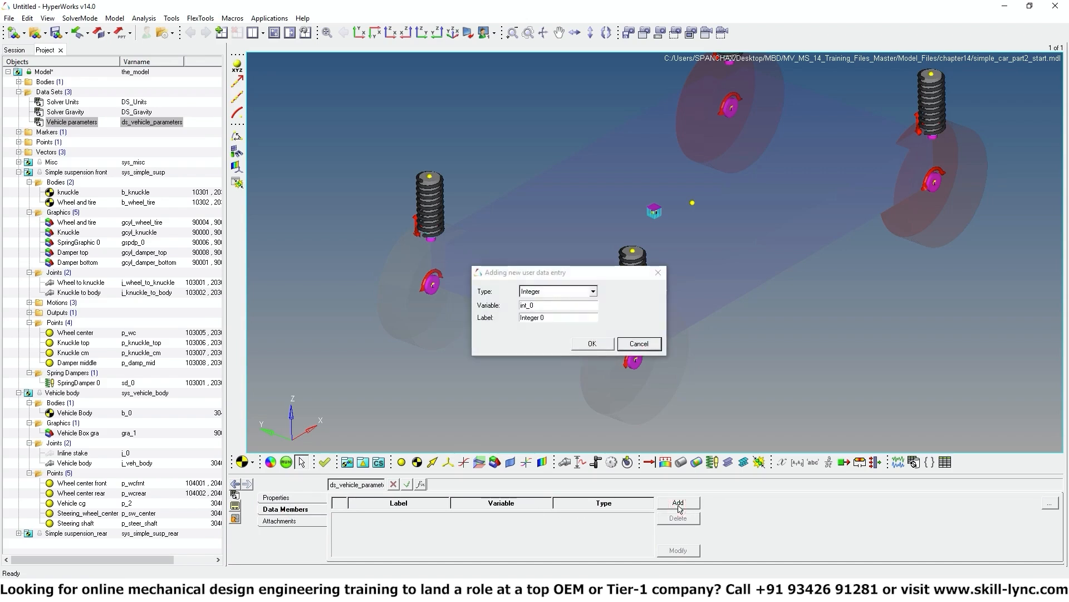
{"action": "left_click", "coordinate": [560, 293]}
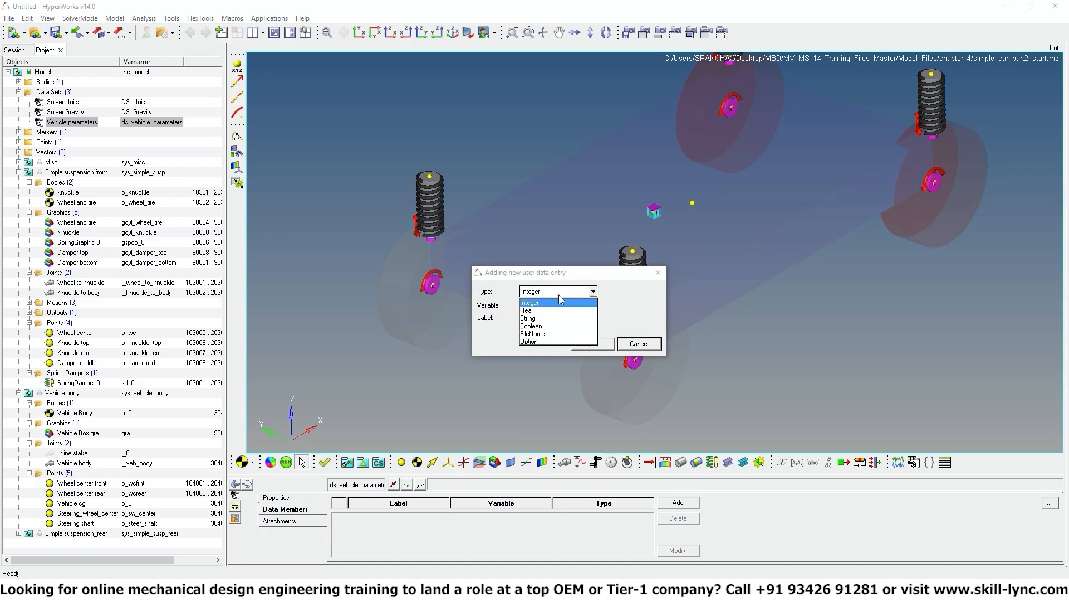
{"action": "left_click", "coordinate": [545, 309]}
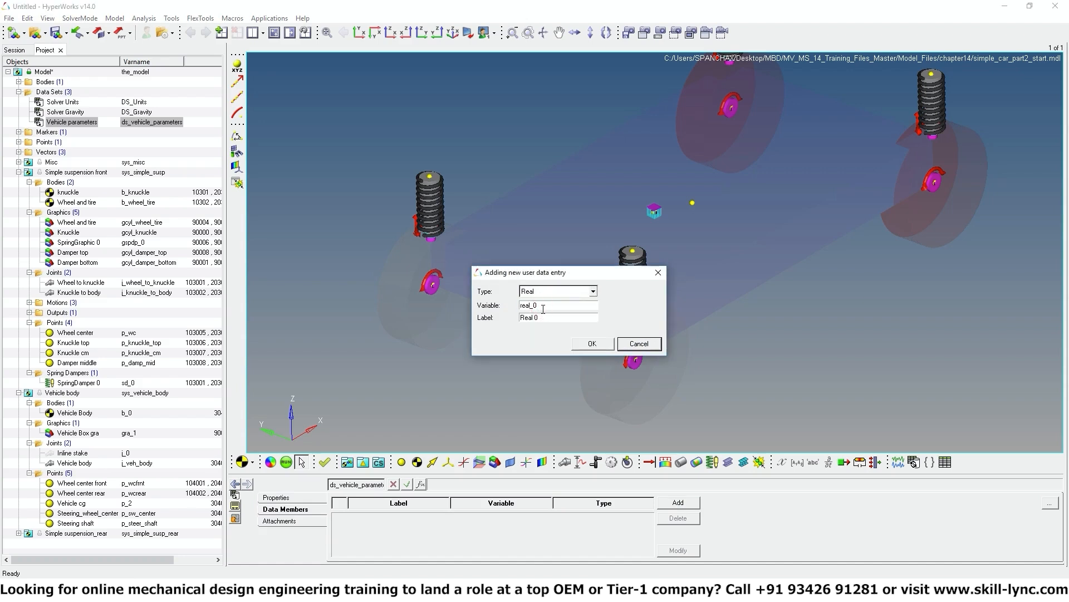
{"action": "left_click_drag", "start_coordinate": [545, 305], "coordinate": [504, 303]}
{"action": "type", "text": "susp_stiffness"}
{"action": "left_click_drag", "start_coordinate": [551, 317], "coordinate": [462, 312]}
{"action": "type", "text": "Suspension"}
{"action": "type", "text": " Srping"}
{"action": "key", "text": "BackSpace"}
{"action": "key", "text": "BackSpace"}
{"action": "key", "text": "BackSpace"}
{"action": "key", "text": "BackSpace"}
{"action": "key", "text": "BackSpace"}
{"action": "type", "text": "pring Stiffness"}
{"action": "left_click", "coordinate": [600, 344]}
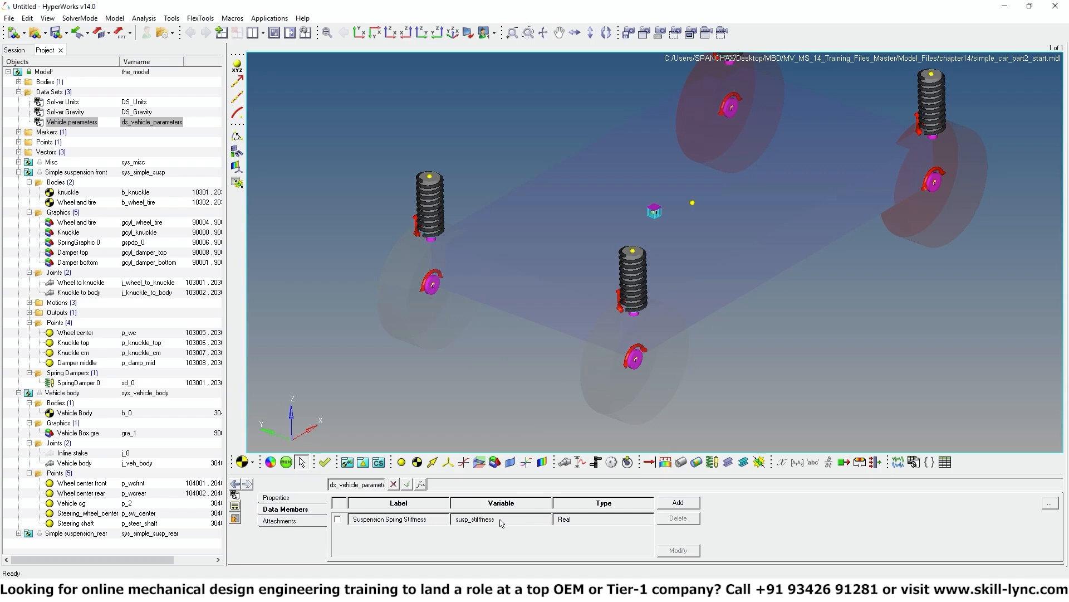
Add a second Real data member to the dataset with variable susp_damping and label Suspension Shock Damping.
{"action": "left_click", "coordinate": [682, 503]}
{"action": "left_click", "coordinate": [582, 291]}
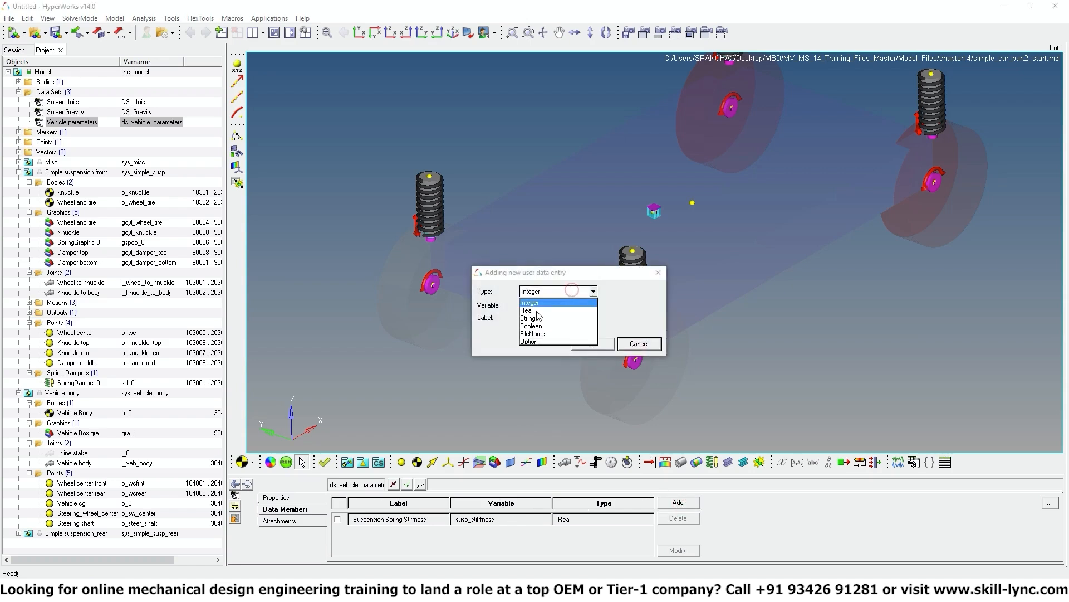
{"action": "left_click", "coordinate": [544, 307]}
{"action": "double_click", "coordinate": [537, 306]}
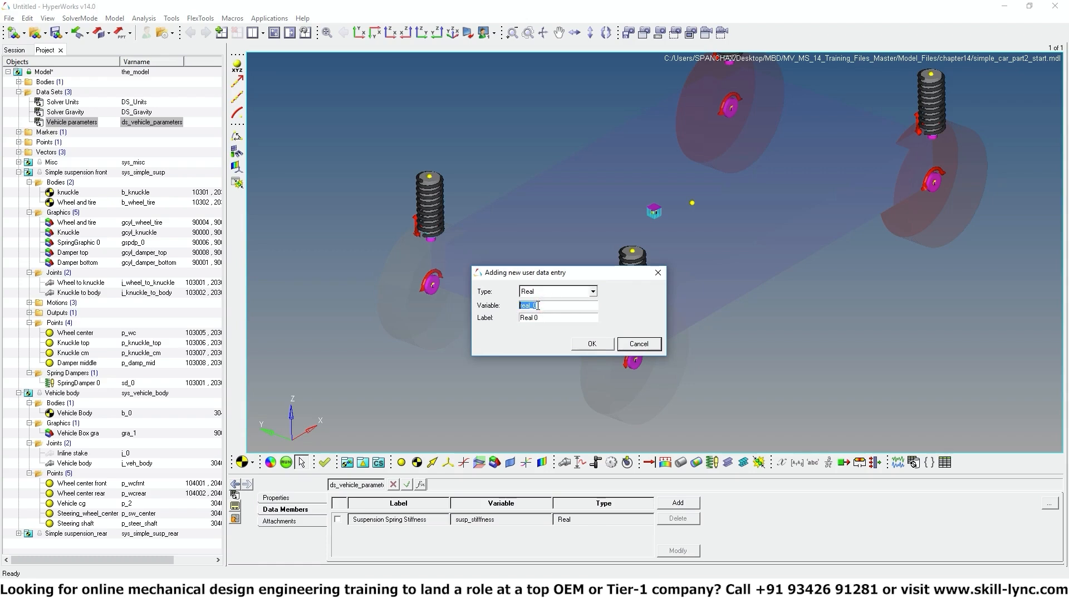
{"action": "type", "text": "susp_damping"}
{"action": "left_click", "coordinate": [548, 319]}
{"action": "type", "text": "Suspension Shock Damping"}
{"action": "left_click", "coordinate": [586, 343]}
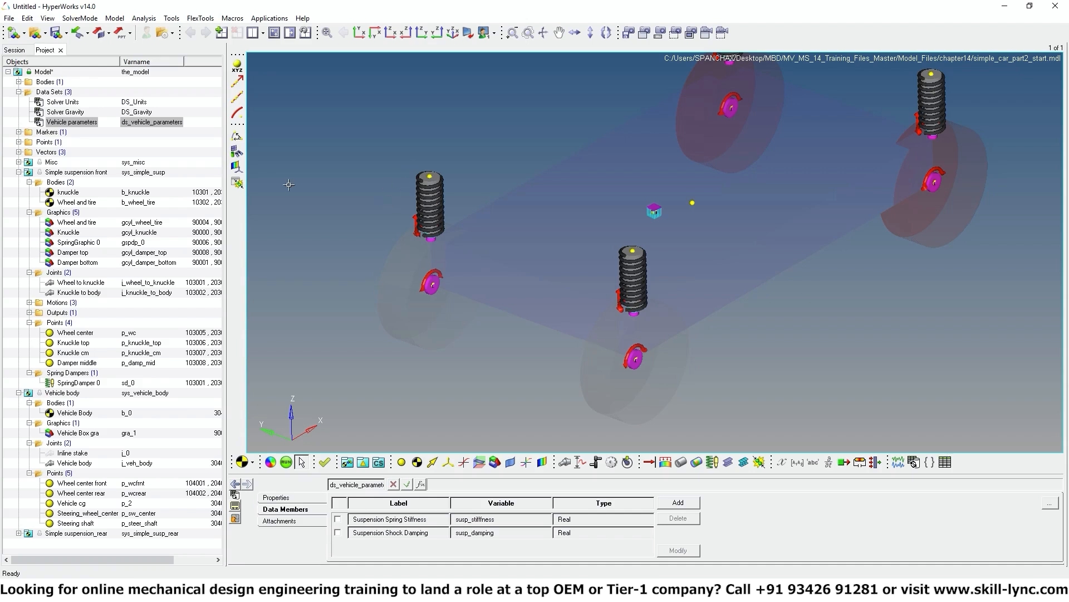
Create a new attachment for the Simple suspension front system with the label Suspension dataset and variable arg_susp_data.
{"action": "left_click", "coordinate": [87, 174]}
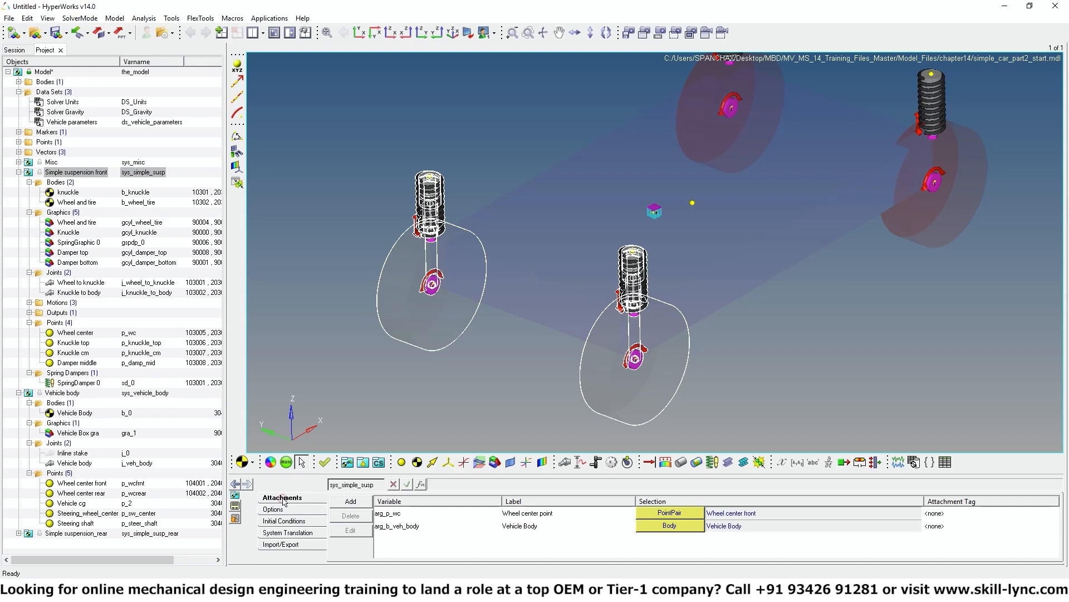
{"action": "left_click", "coordinate": [359, 508]}
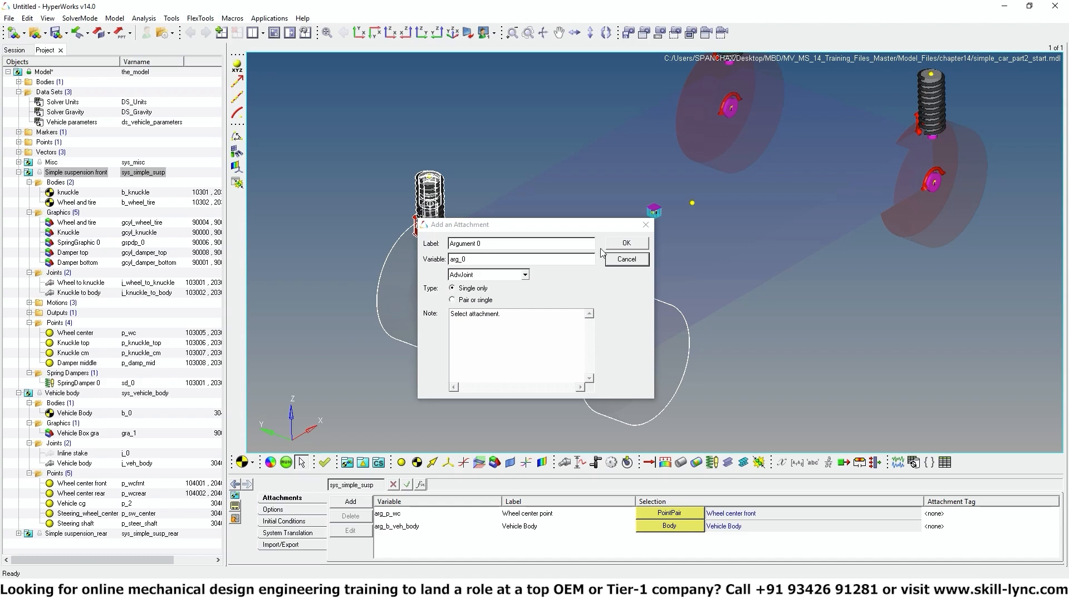
{"action": "left_click_drag", "start_coordinate": [526, 243], "coordinate": [401, 245]}
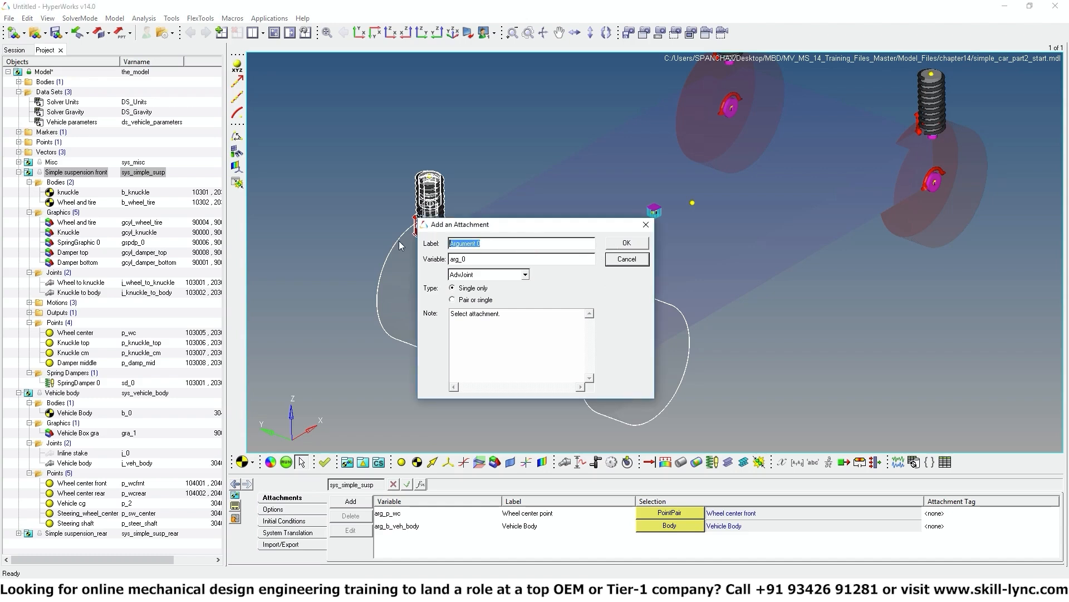
{"action": "type", "text": "Suspension dataset"}
{"action": "left_click", "coordinate": [488, 259]}
{"action": "key", "text": "BackSpace"}
{"action": "type", "text": "susp_data"}
Set the new Suspension dataset attachment's entity type to DataSet and add it to the front suspension system.
{"action": "left_click", "coordinate": [490, 275]}
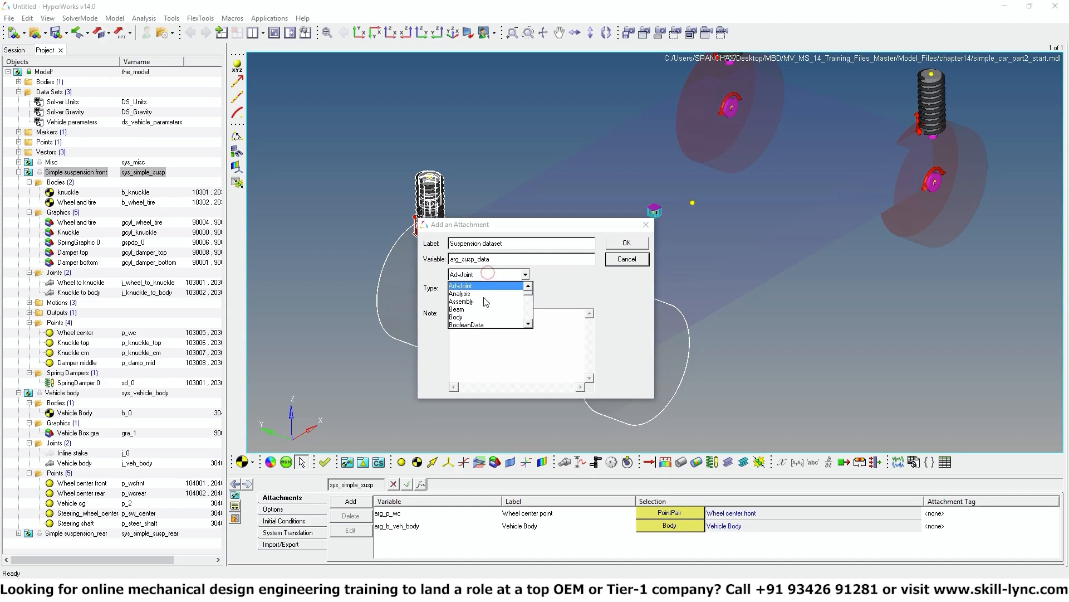
{"action": "left_click", "coordinate": [528, 323]}
{"action": "left_click", "coordinate": [528, 324]}
{"action": "left_click", "coordinate": [528, 323]}
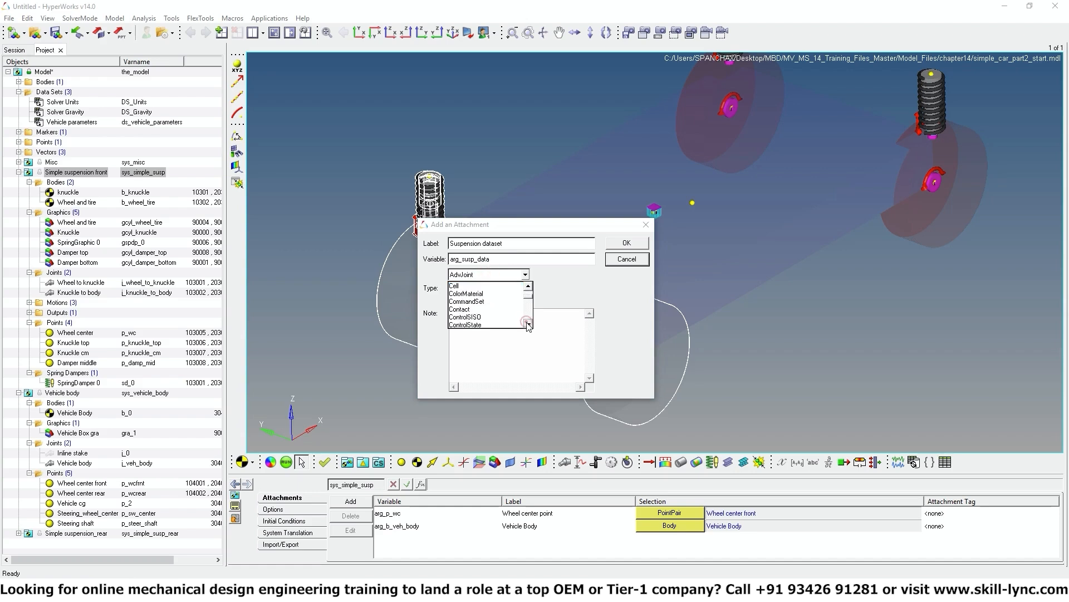
{"action": "left_click", "coordinate": [528, 324]}
{"action": "left_click", "coordinate": [529, 323]}
{"action": "left_click", "coordinate": [528, 324]}
{"action": "left_click", "coordinate": [529, 324]}
{"action": "left_click", "coordinate": [528, 324]}
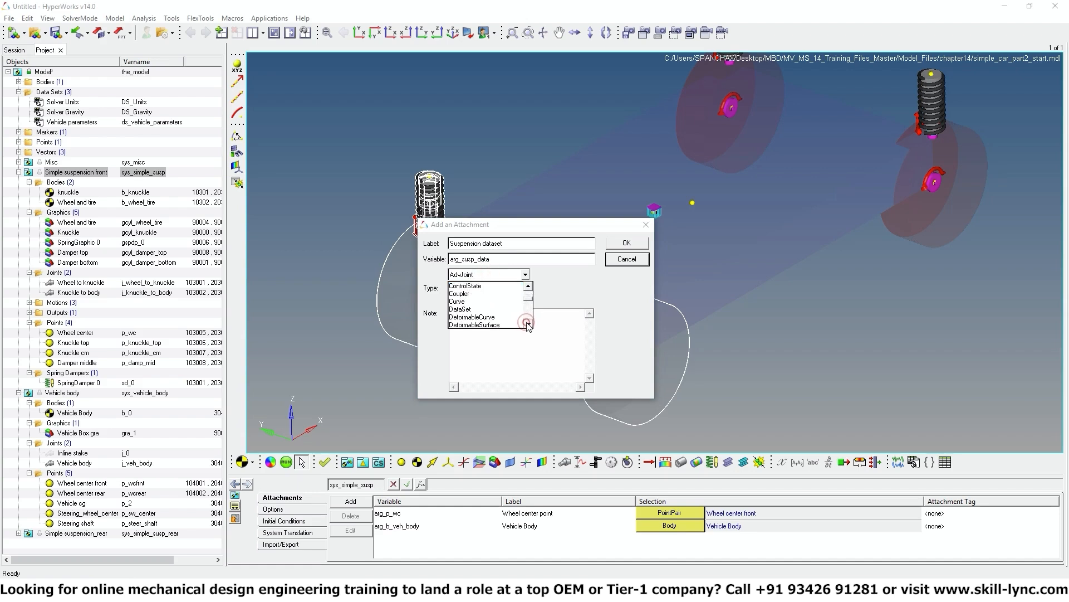
{"action": "left_click", "coordinate": [458, 309]}
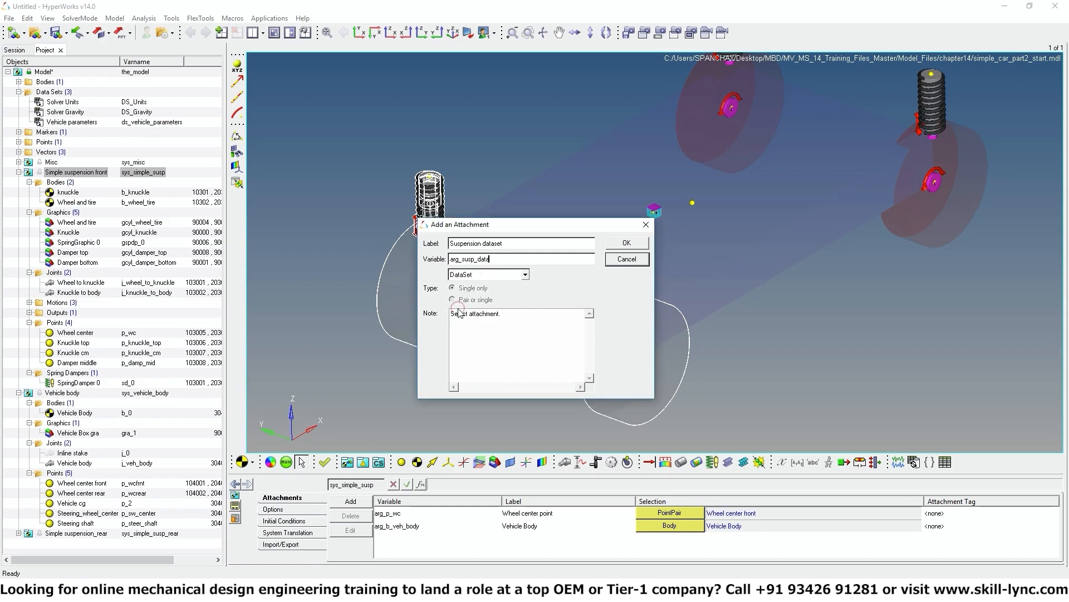
{"action": "left_click", "coordinate": [619, 247]}
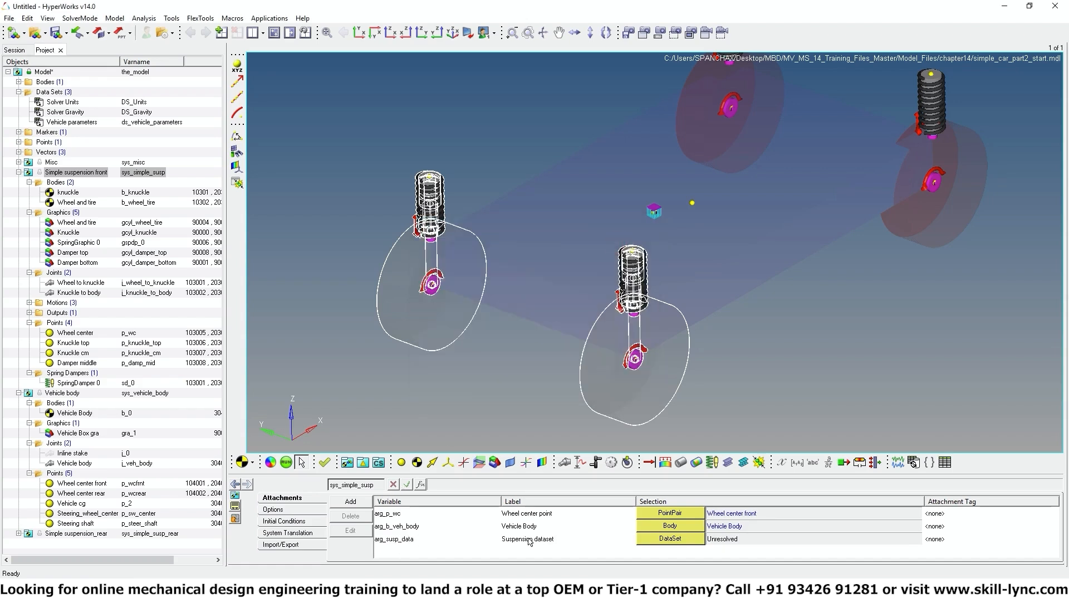
Resolve the Suspension dataset attachment of the front suspension to the Model's Vehicle parameters dataset.
{"action": "left_click", "coordinate": [662, 539]}
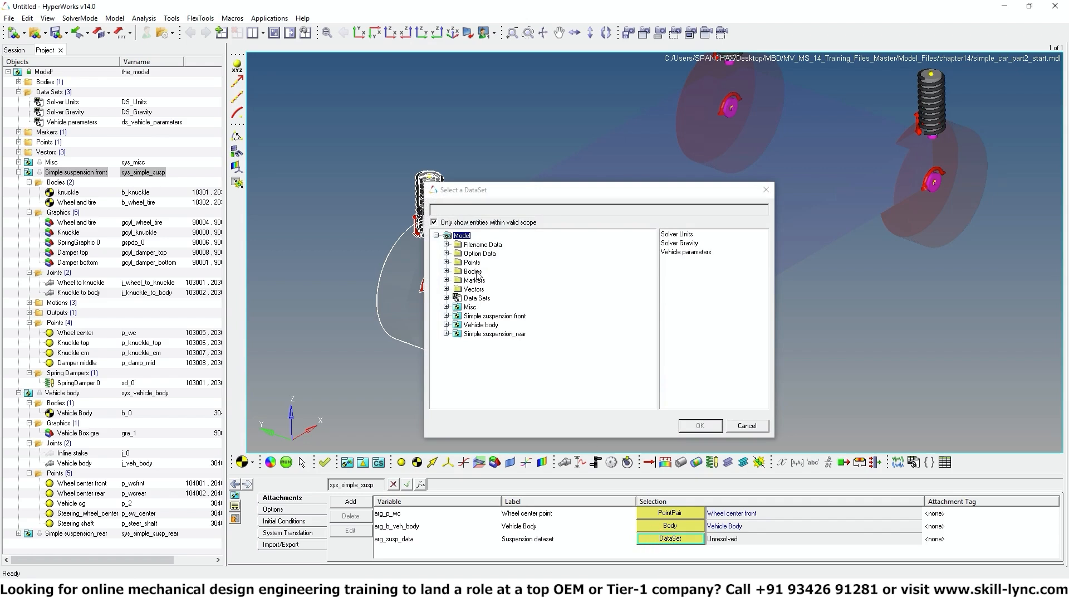
{"action": "left_click", "coordinate": [446, 298]}
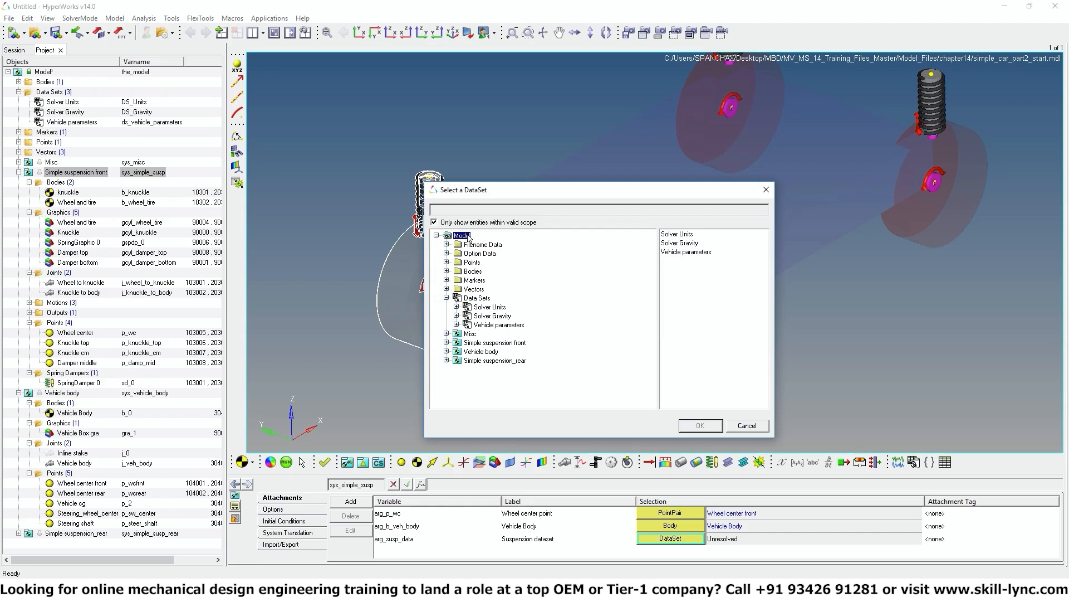
{"action": "left_click", "coordinate": [492, 326]}
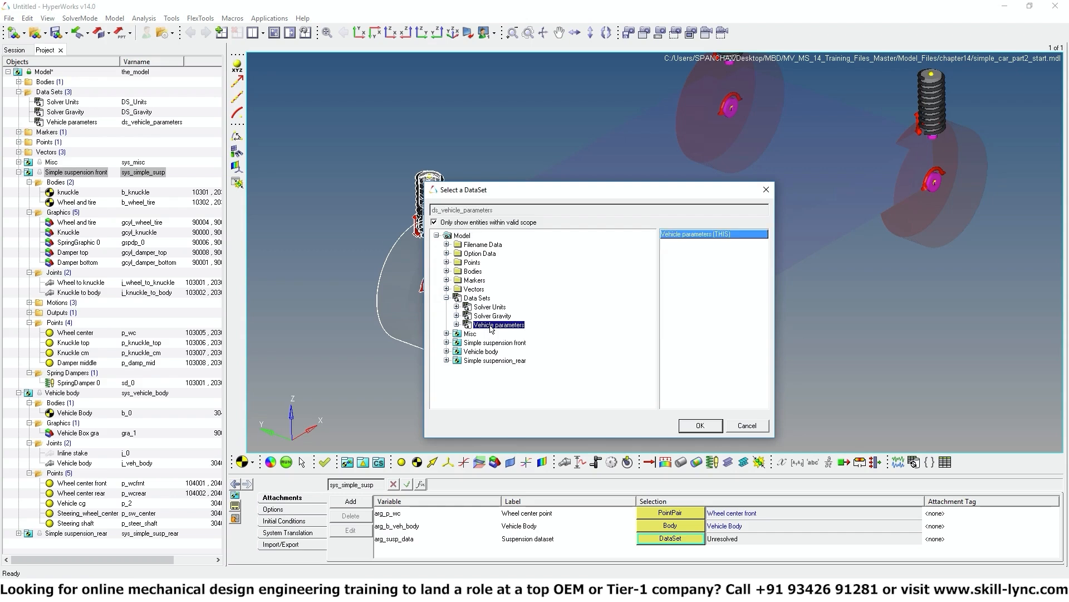
{"action": "left_click", "coordinate": [697, 424]}
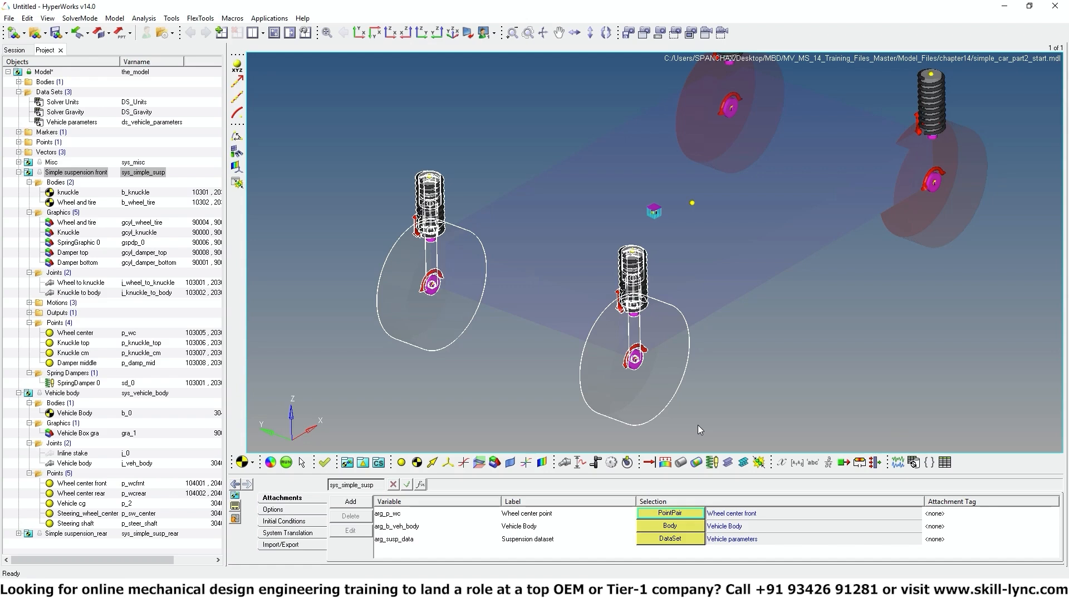
Set the stiffness K of the front suspension's SpringDamper 0 to the expression arg_susp_data.susp_stiffness.value, taken from the attached Suspension dataset.
{"action": "left_click", "coordinate": [84, 383]}
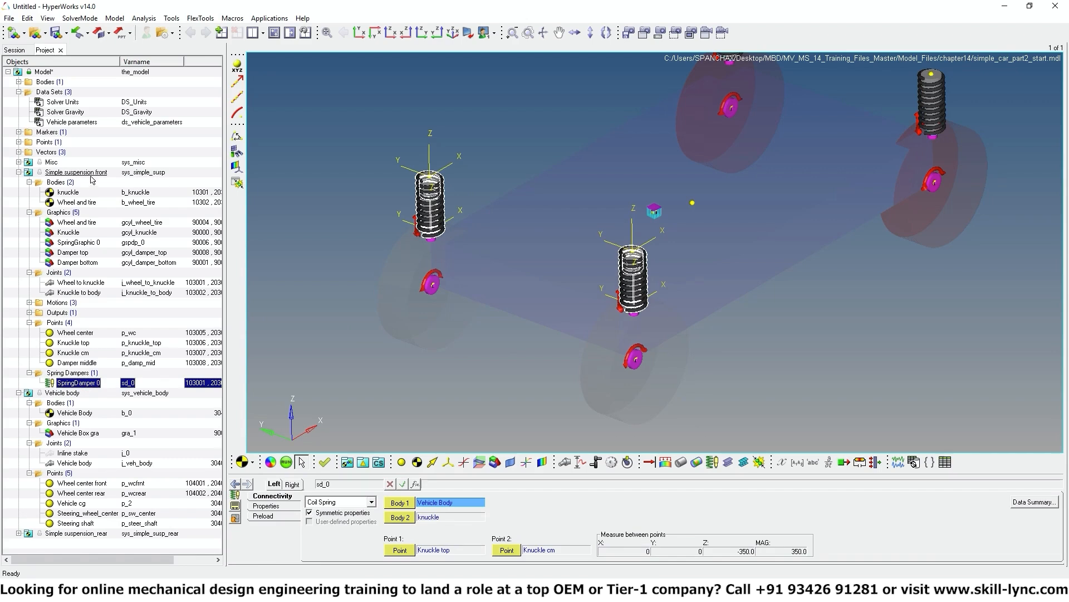
{"action": "left_click", "coordinate": [266, 507]}
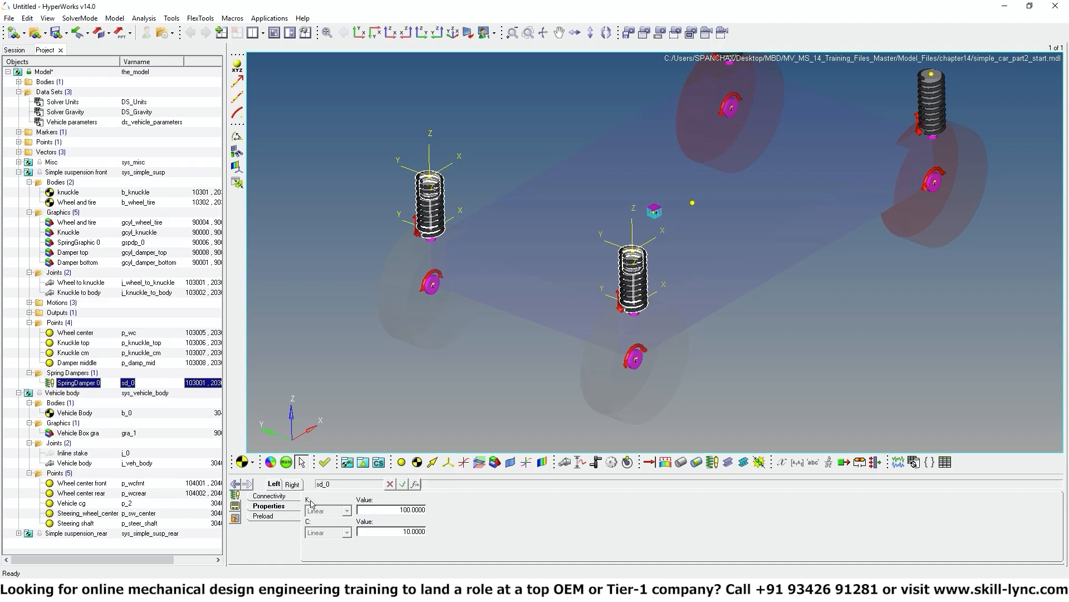
{"action": "double_click", "coordinate": [401, 511]}
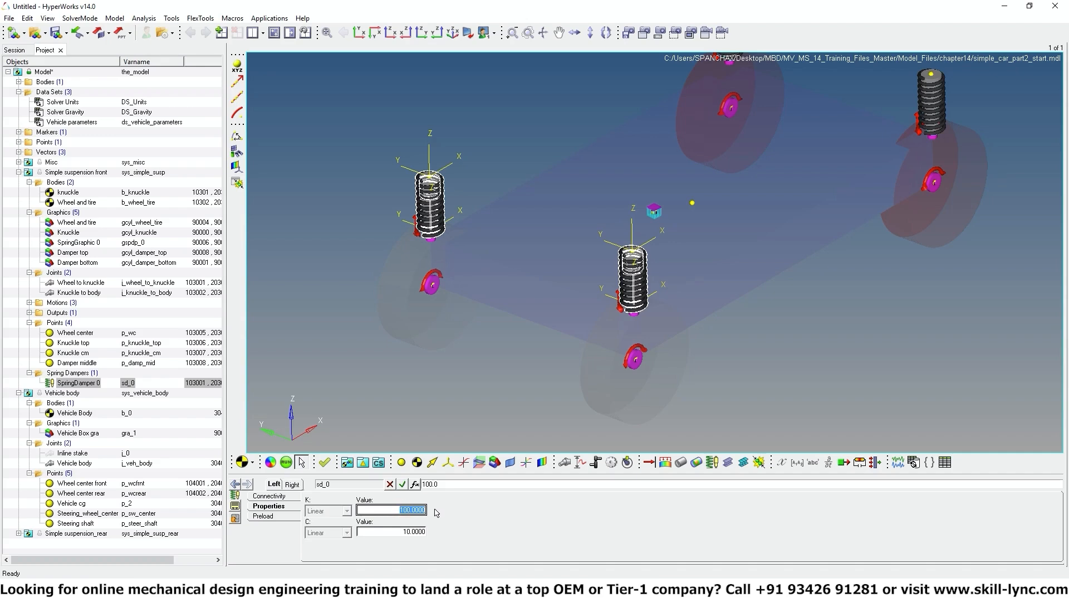
{"action": "key", "text": "BackSpace"}
{"action": "left_click", "coordinate": [415, 484]}
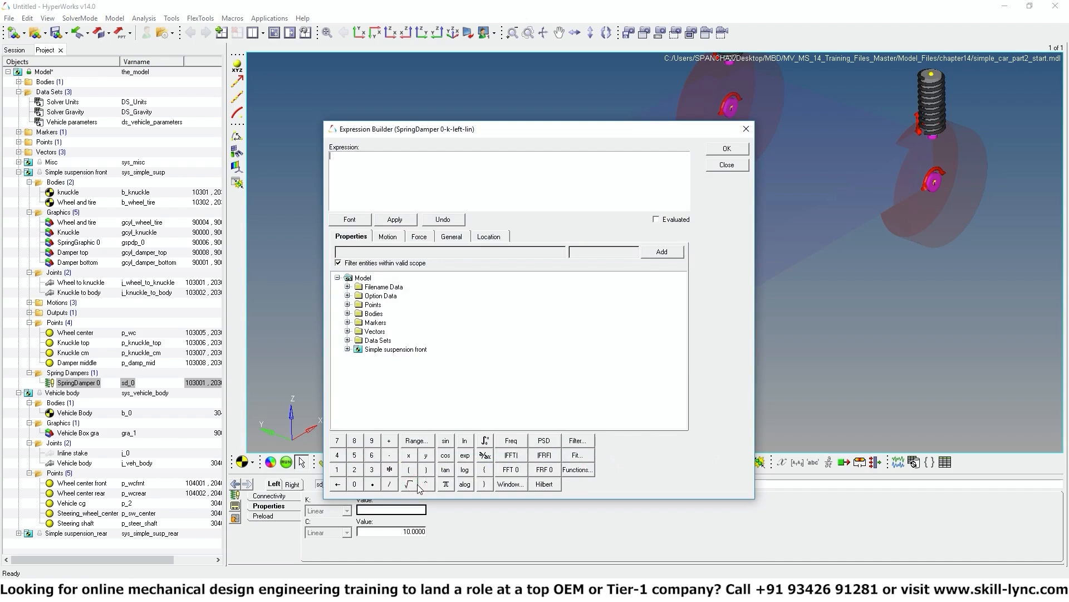
{"action": "left_click", "coordinate": [347, 349]}
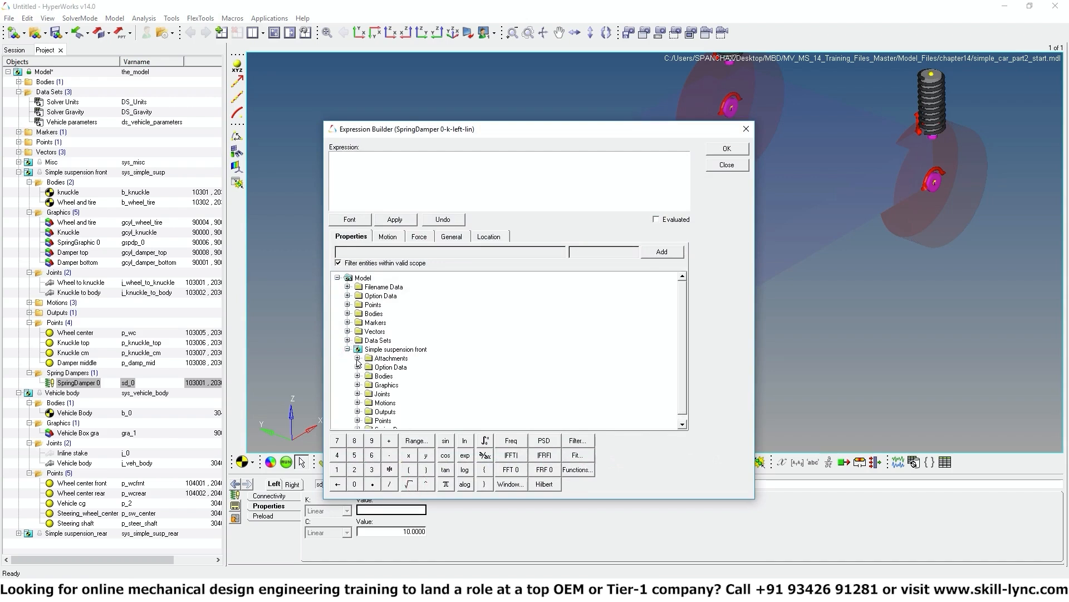
{"action": "left_click", "coordinate": [357, 358]}
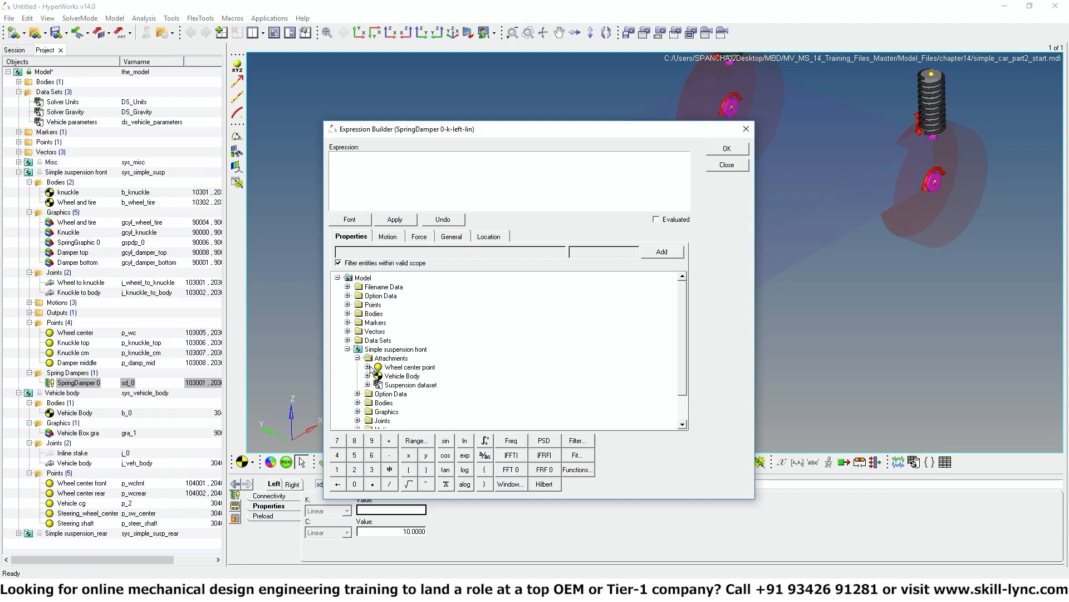
{"action": "left_click", "coordinate": [367, 385]}
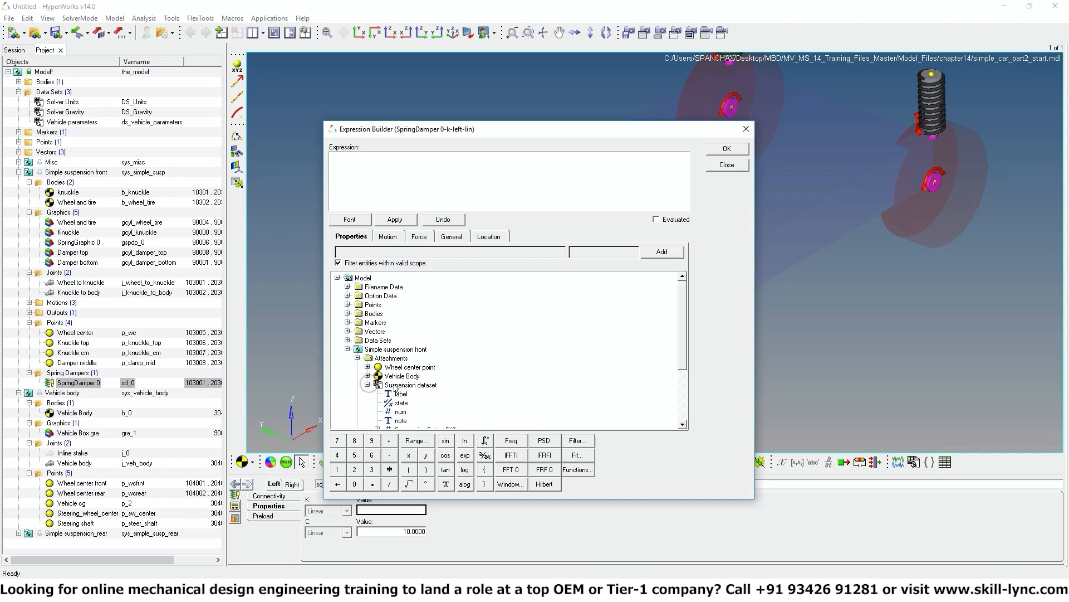
{"action": "left_click_drag", "start_coordinate": [680, 351], "coordinate": [688, 393]}
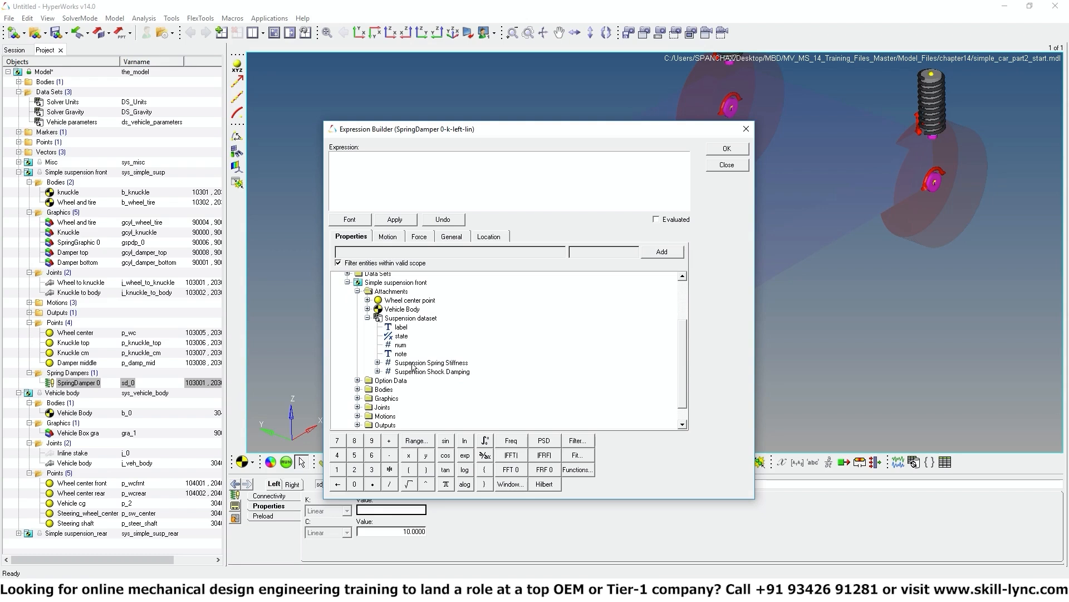
{"action": "left_click", "coordinate": [377, 363]}
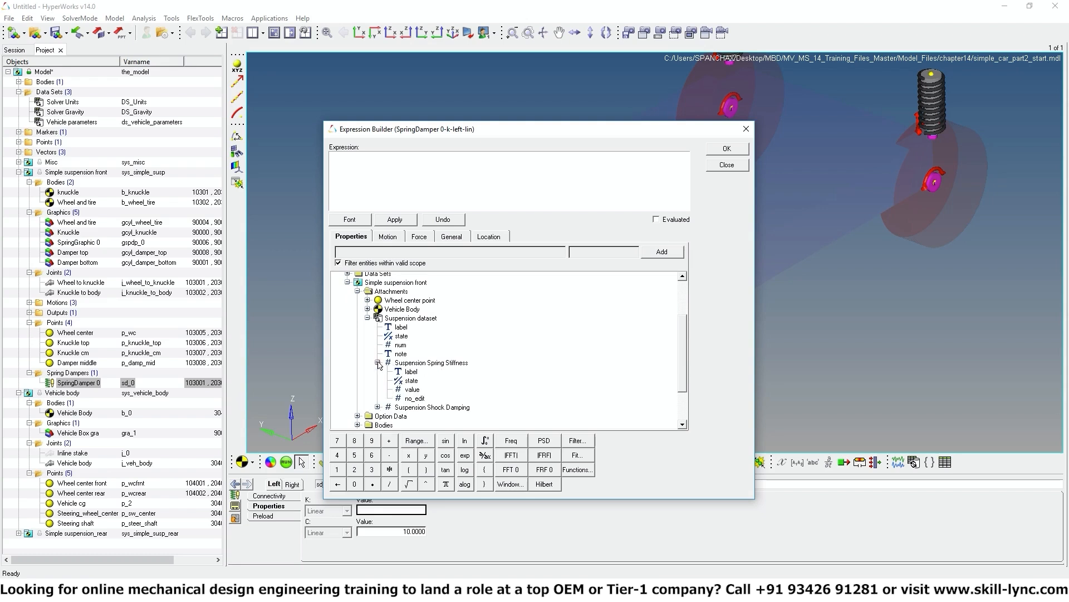
{"action": "left_click", "coordinate": [412, 390]}
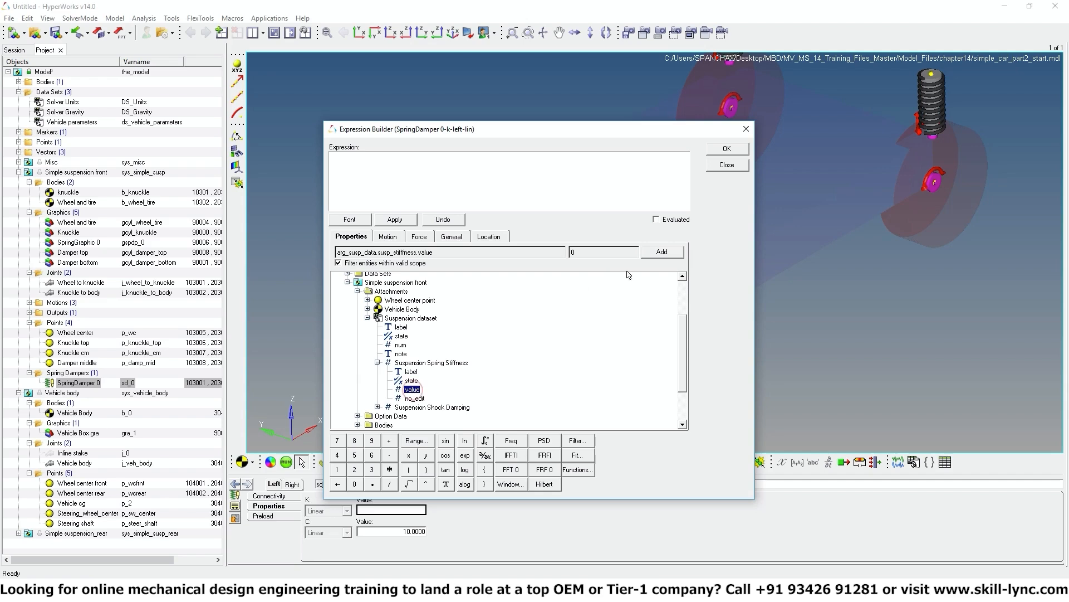
{"action": "left_click", "coordinate": [662, 252]}
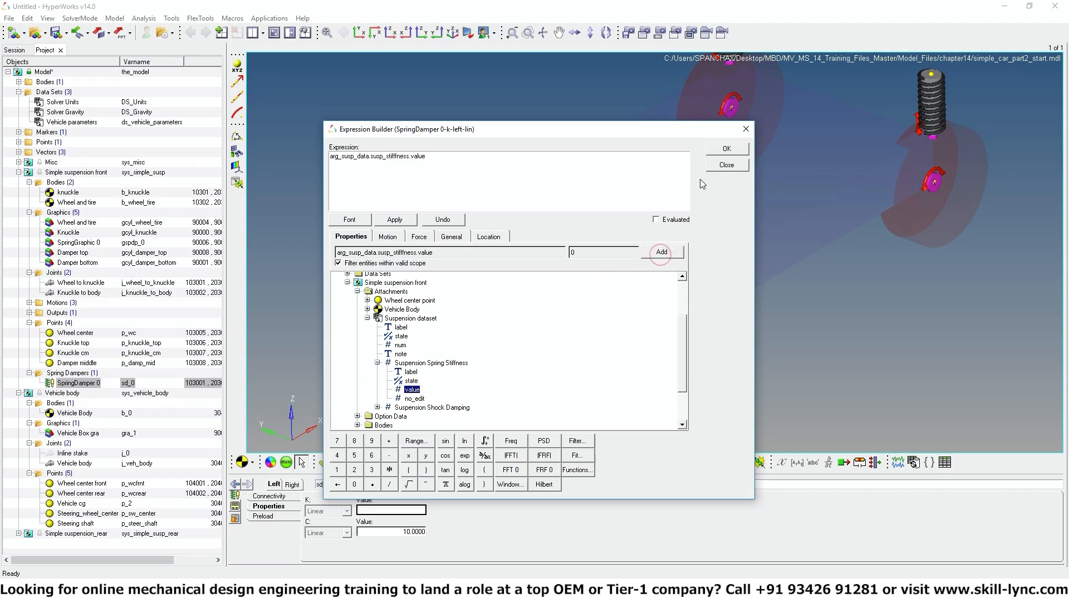
{"action": "left_click", "coordinate": [726, 149]}
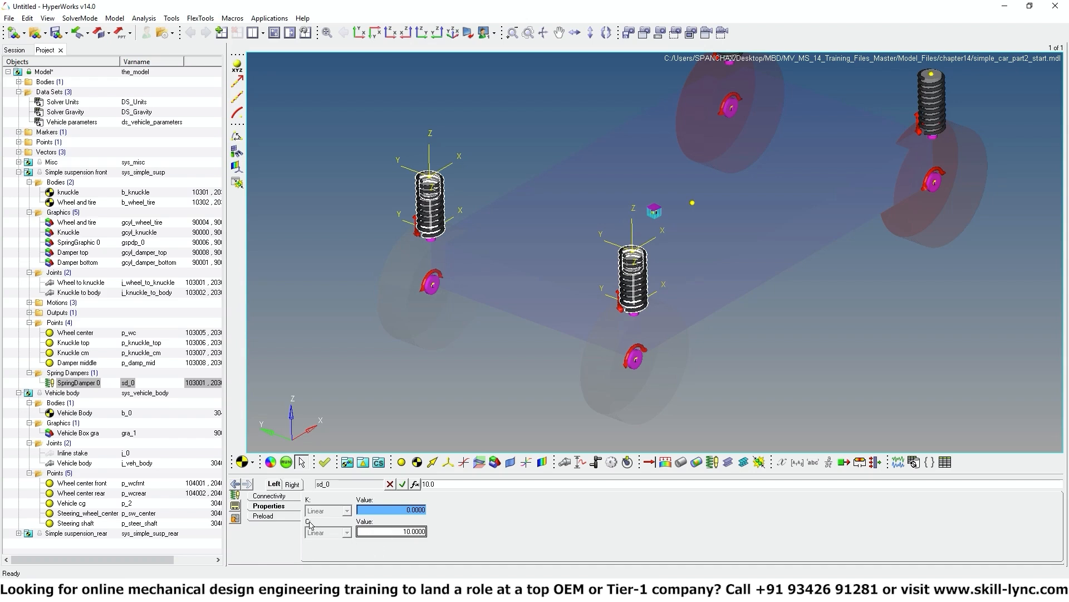
Set the damping C of SpringDamper 0 to the expression arg_susp_data.susp_damping.value, taken from the attached Suspension dataset.
{"action": "left_click", "coordinate": [392, 530]}
{"action": "double_click", "coordinate": [392, 530]}
{"action": "key", "text": "BackSpace"}
{"action": "left_click", "coordinate": [415, 483]}
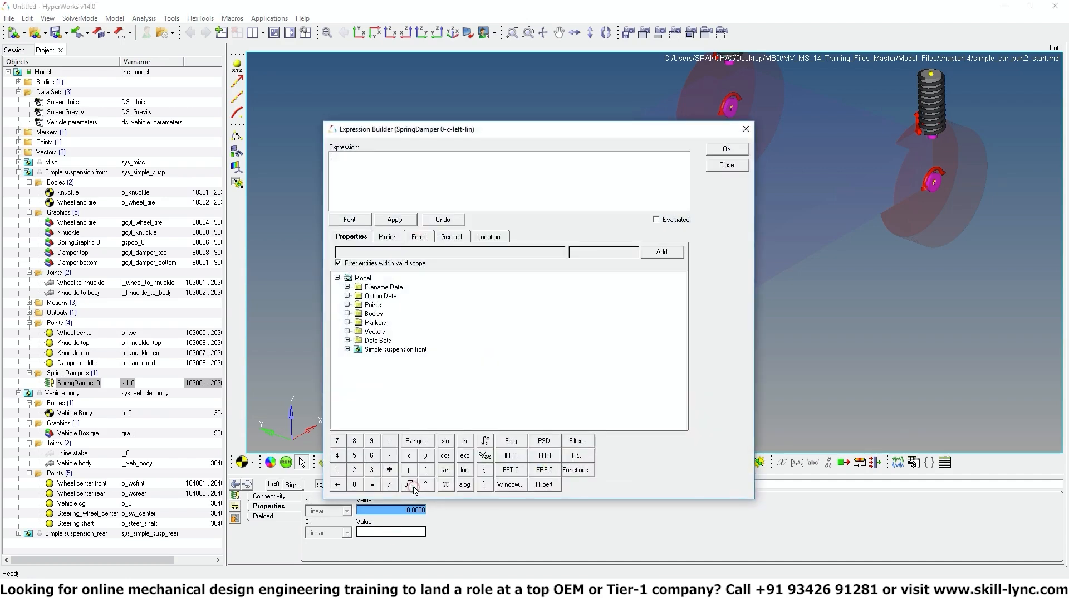
{"action": "left_click", "coordinate": [347, 349]}
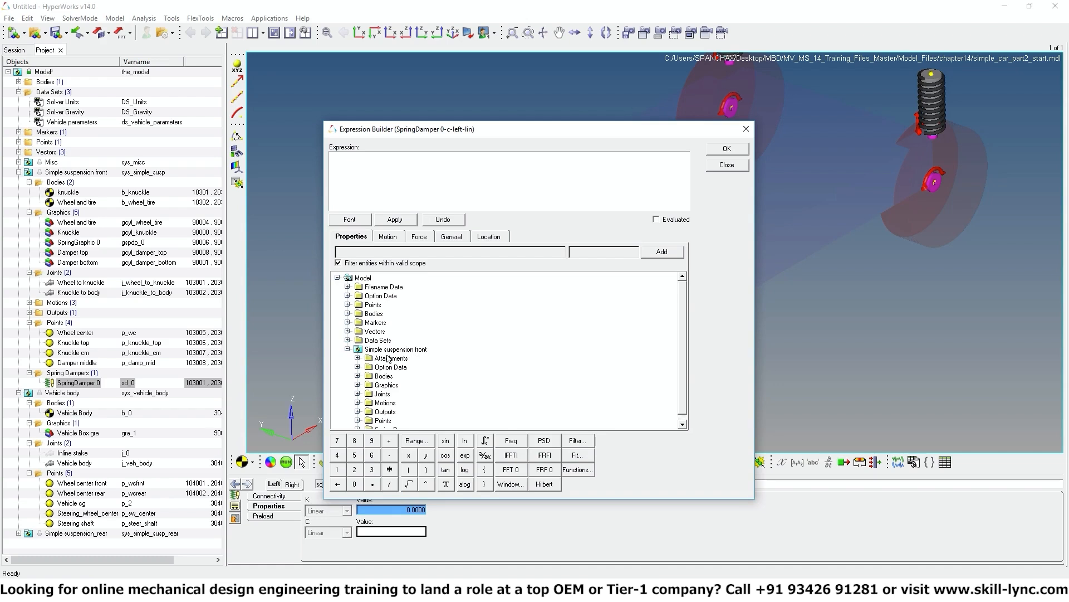
{"action": "left_click", "coordinate": [357, 358]}
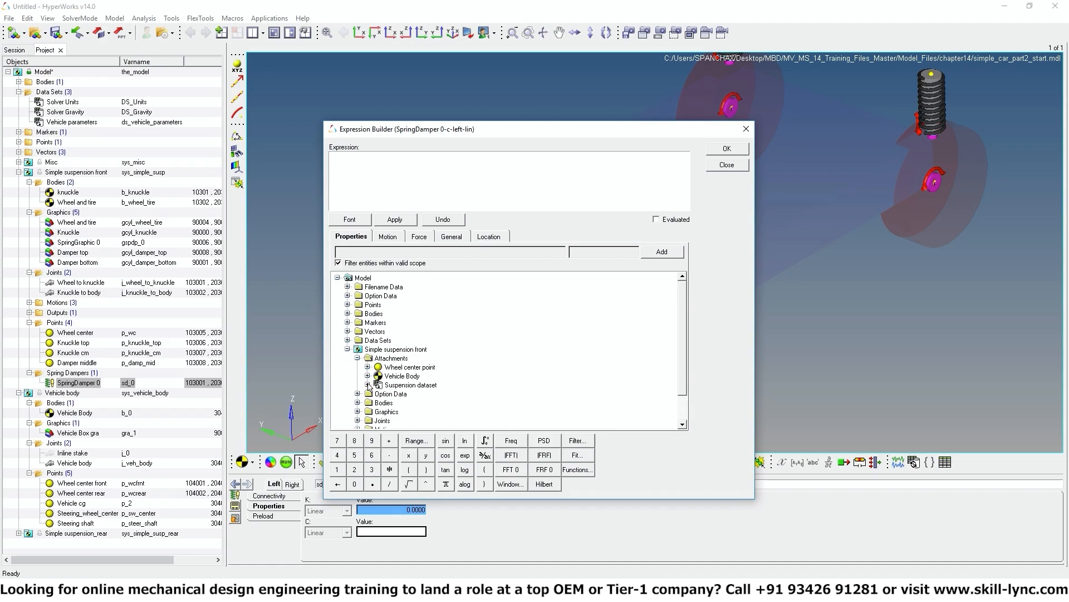
{"action": "left_click", "coordinate": [367, 385]}
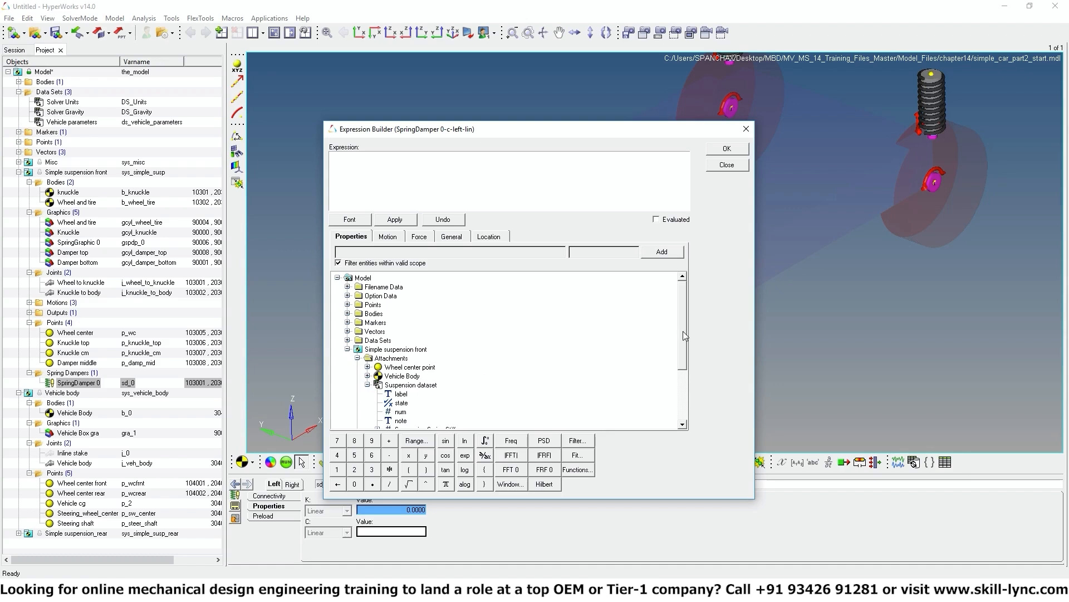
{"action": "left_click_drag", "start_coordinate": [684, 336], "coordinate": [689, 392]}
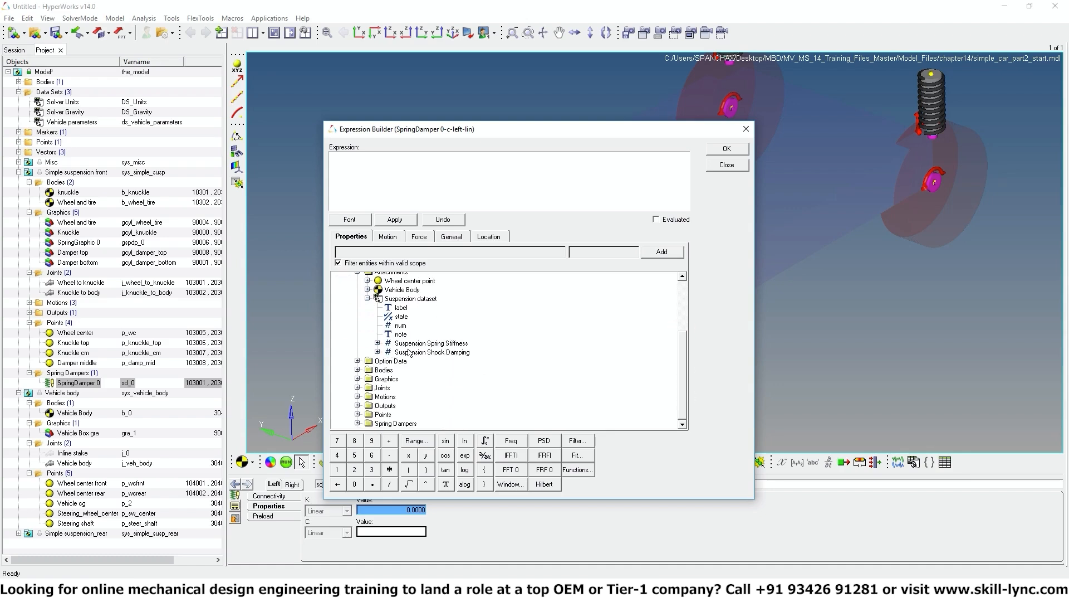
{"action": "left_click", "coordinate": [378, 352]}
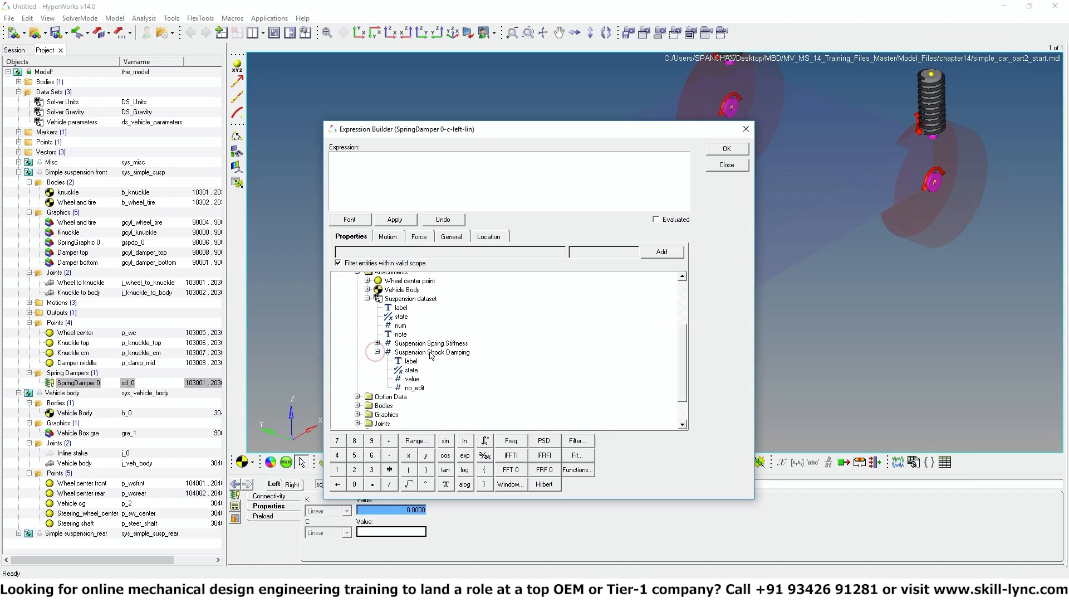
{"action": "left_click", "coordinate": [408, 380]}
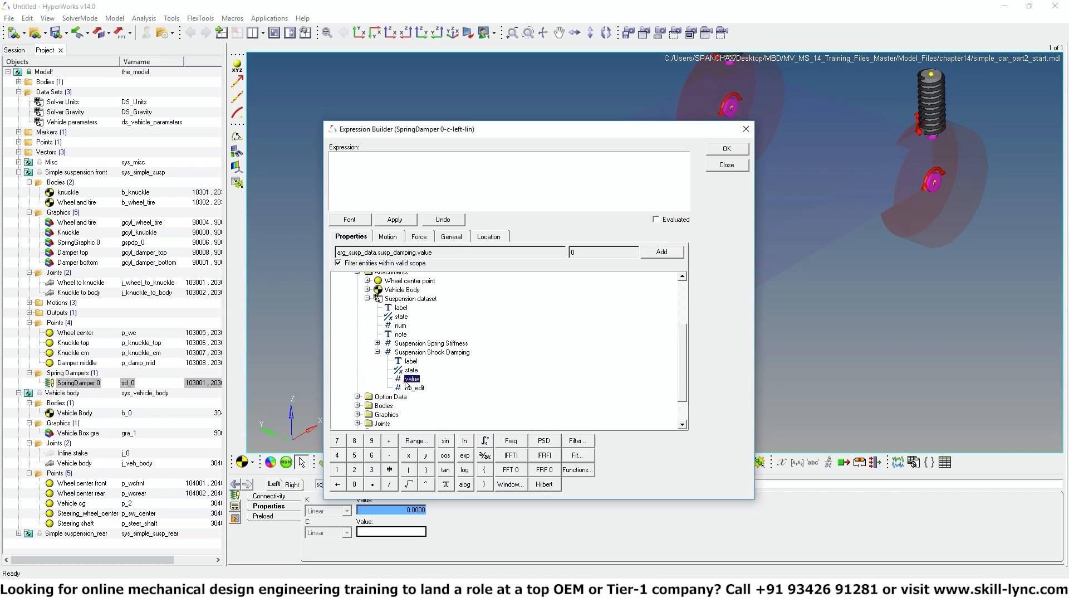
{"action": "left_click", "coordinate": [660, 253]}
{"action": "left_click", "coordinate": [727, 150]}
{"action": "left_click", "coordinate": [449, 524]}
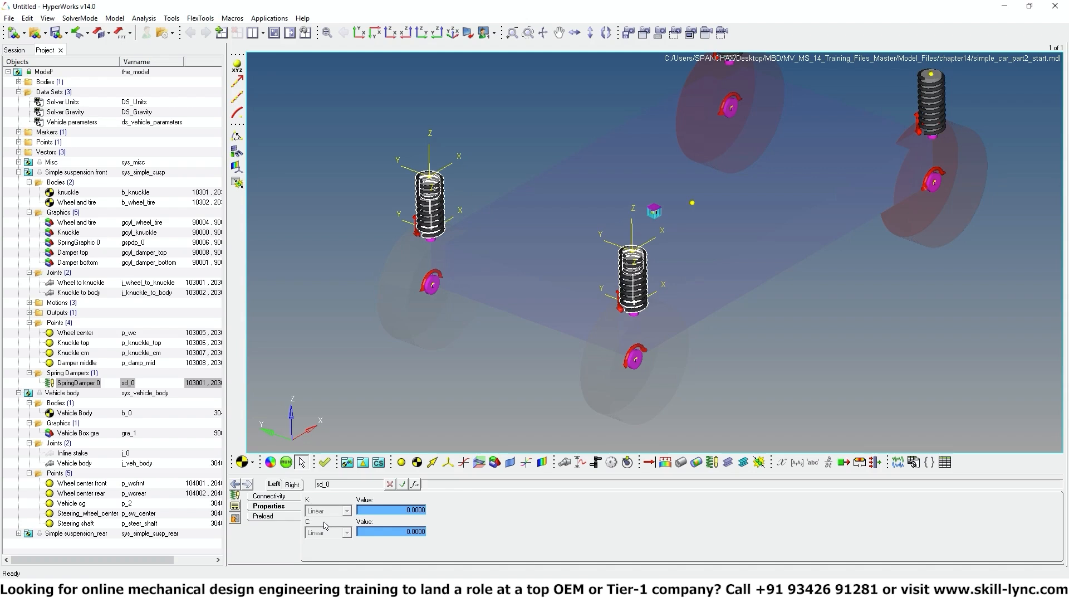
In the Vehicle parameters dataset, set Suspension Spring Stiffness to 1000 and Suspension Shock Damping to 10.
{"action": "left_click", "coordinate": [75, 122]}
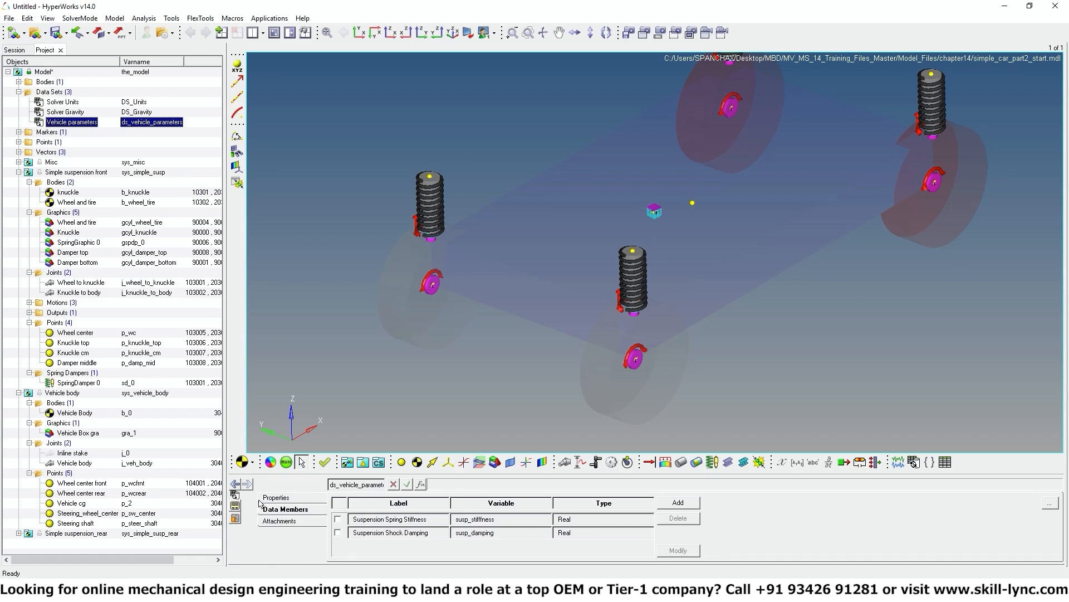
{"action": "left_click", "coordinate": [275, 498]}
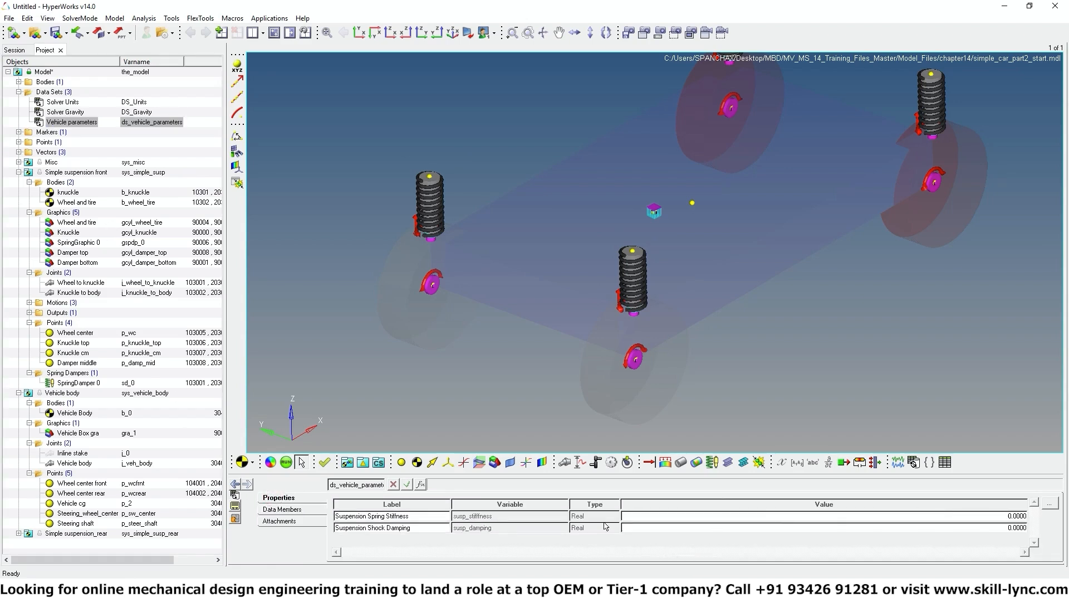
{"action": "left_click", "coordinate": [1007, 515]}
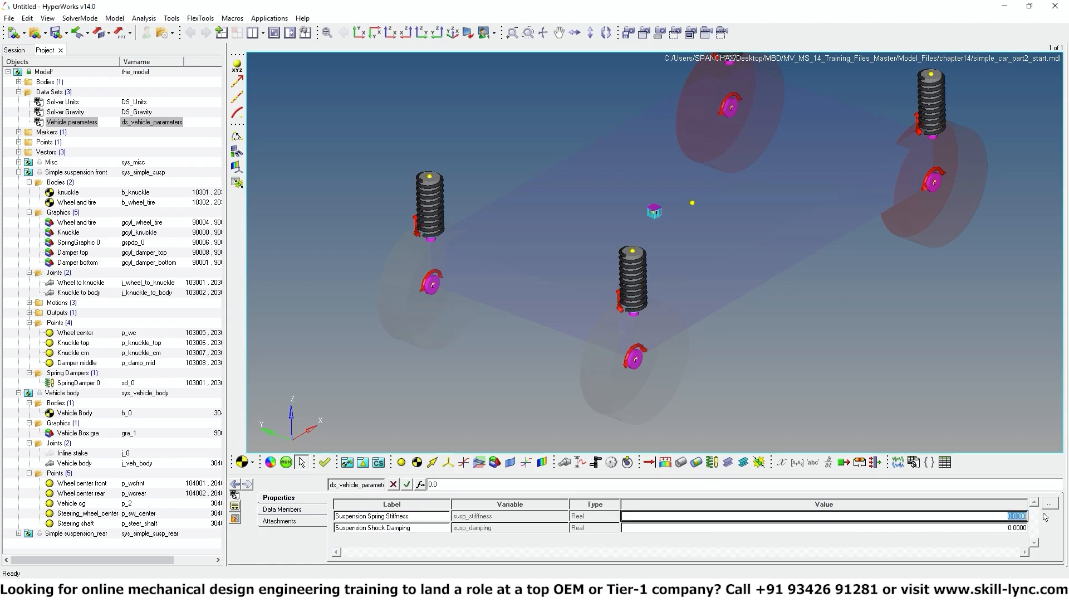
{"action": "type", "text": "1"}
{"action": "key", "text": "Return"}
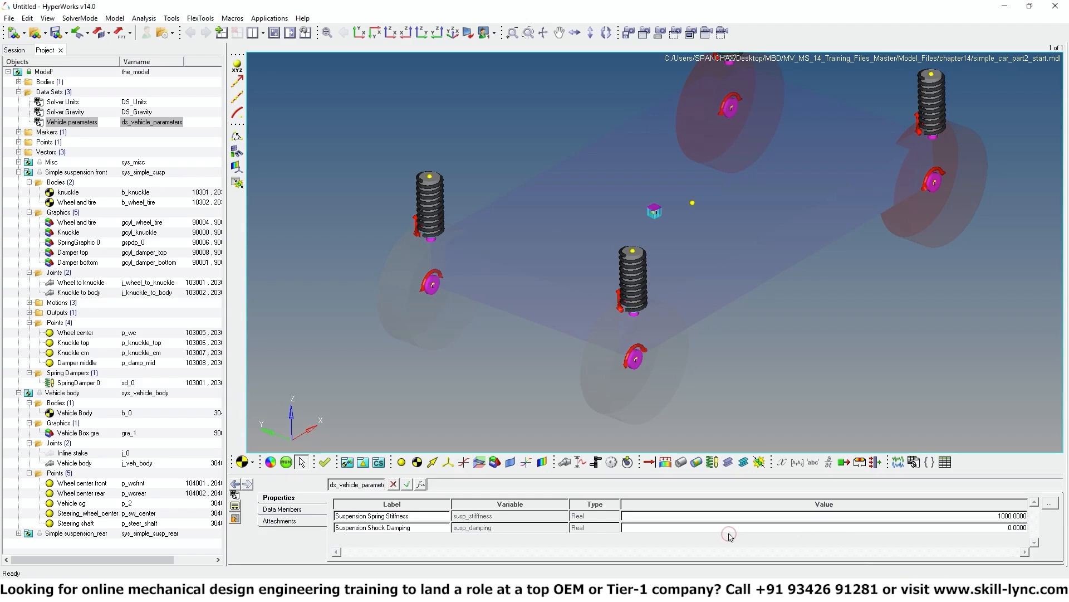
{"action": "left_click", "coordinate": [1011, 528]}
{"action": "type", "text": "10"}
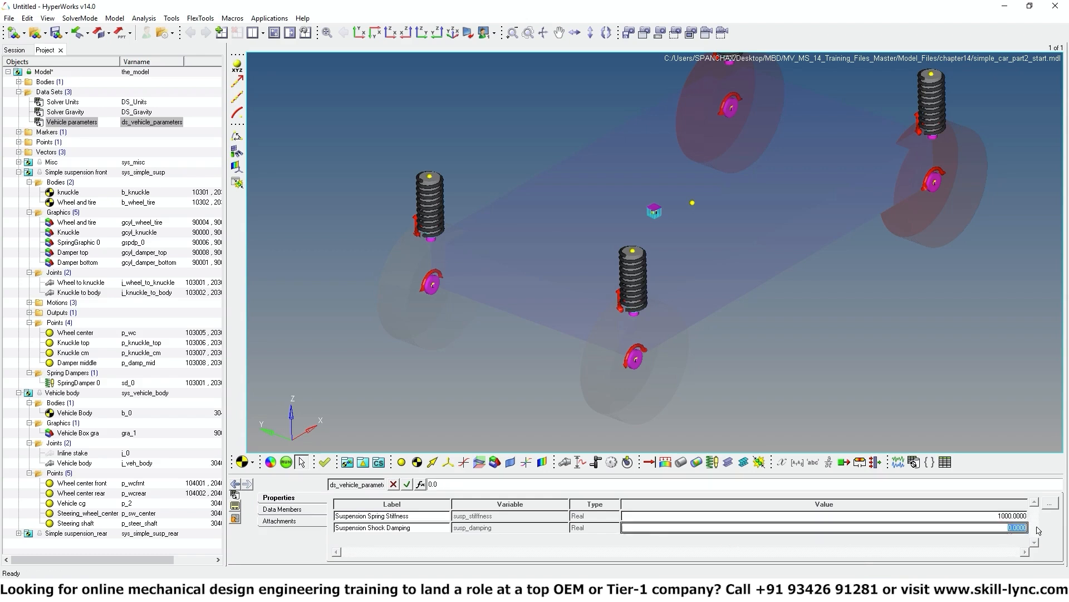
{"action": "left_click", "coordinate": [791, 554]}
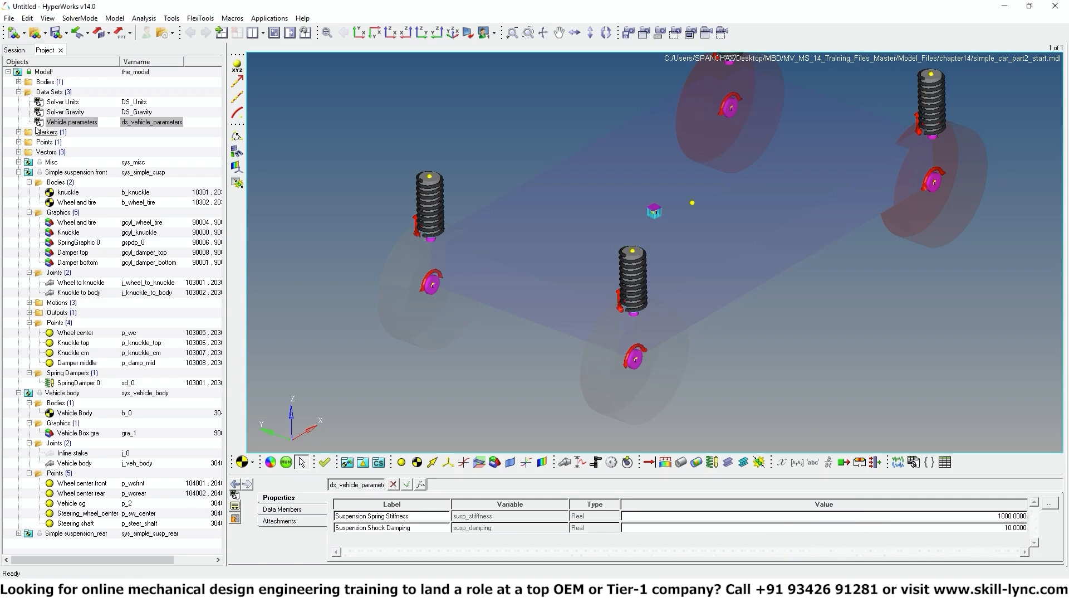
Review the stiffness and damping of the front suspension's SpringDamper 0 and the attachments of the front suspension system.
{"action": "left_click", "coordinate": [67, 382]}
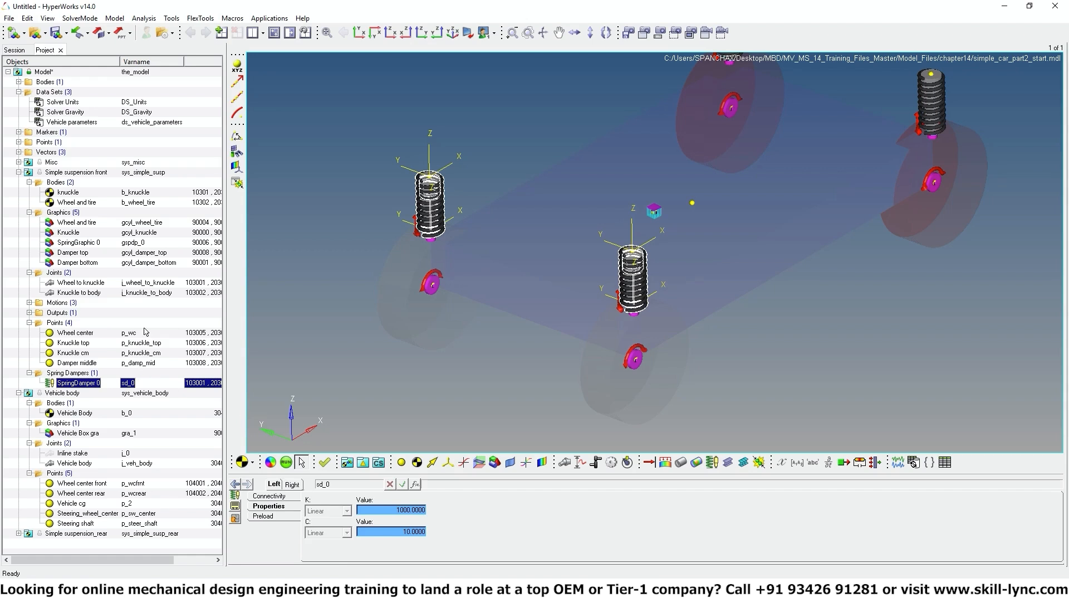
{"action": "left_click", "coordinate": [19, 172]}
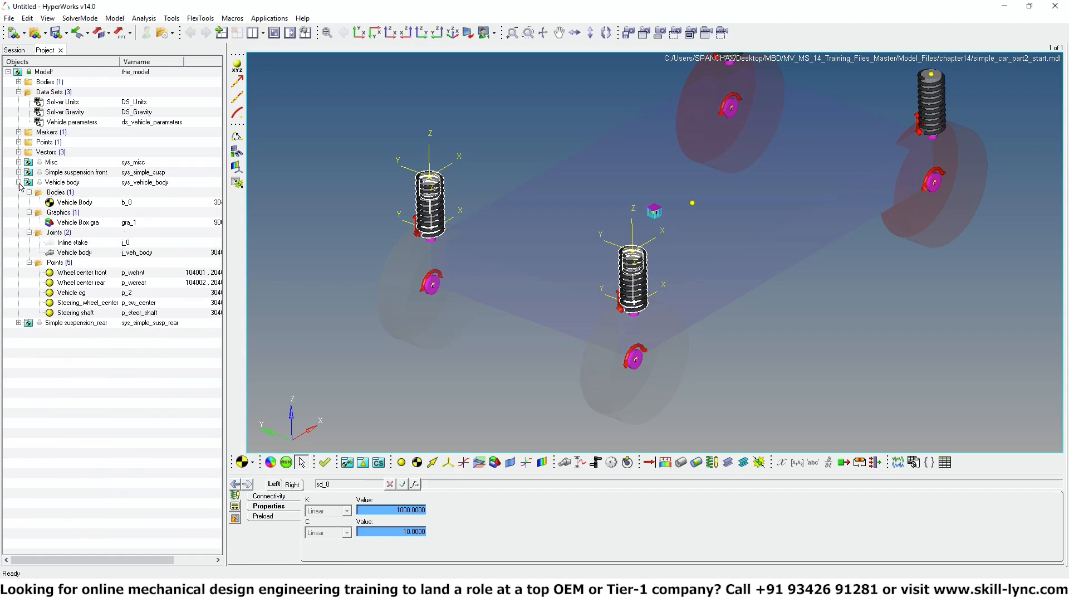
{"action": "left_click", "coordinate": [73, 172]}
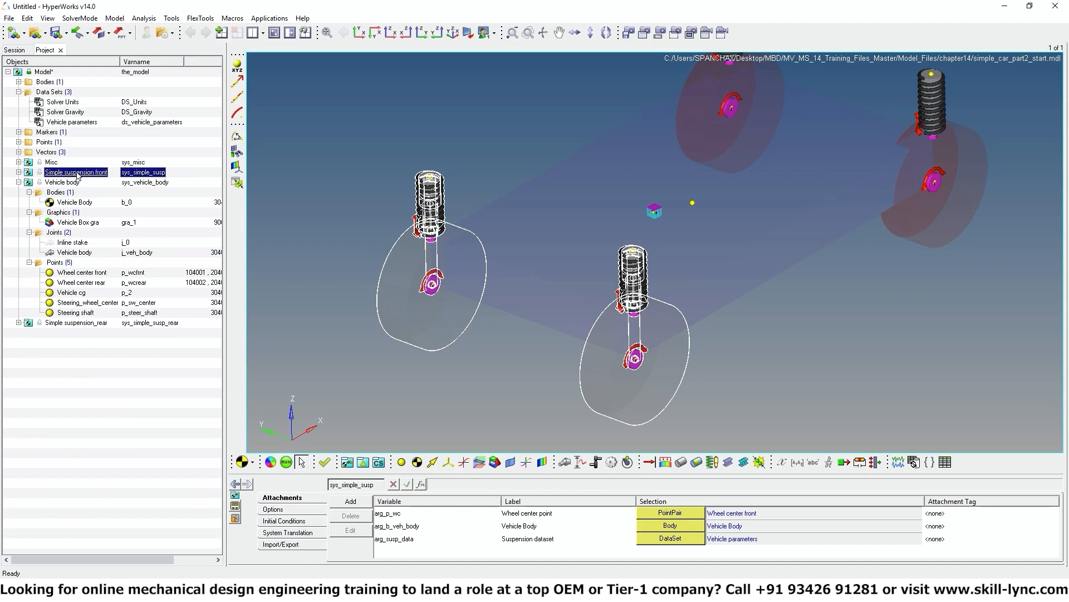
{"action": "left_click", "coordinate": [18, 172]}
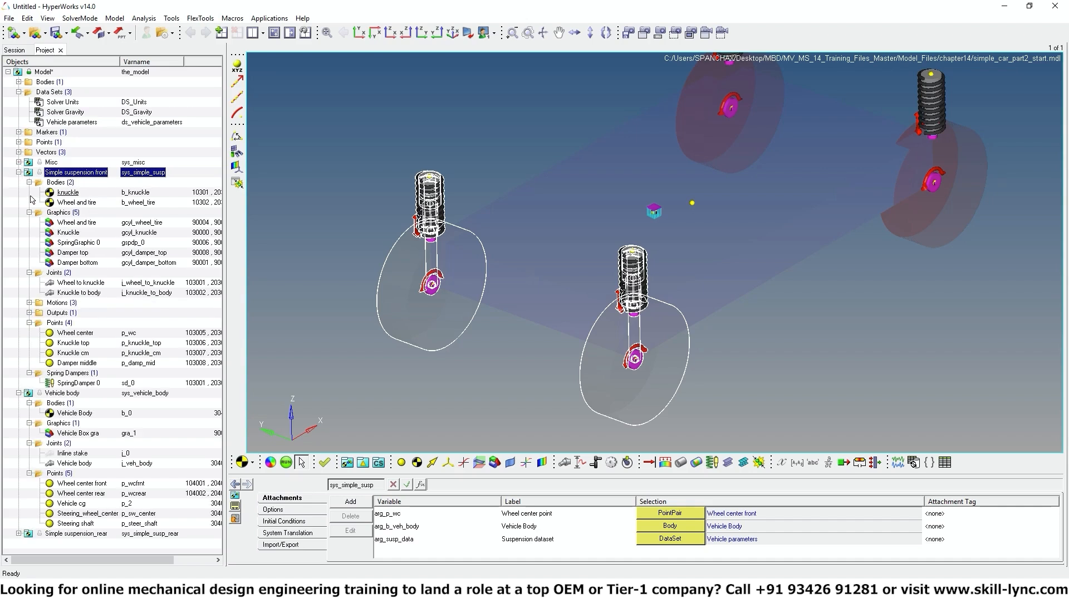
Set Suspension Spring Stiffness to 100 in the Vehicle parameters dataset and check the stiffness of the front suspension's SpringDamper 0.
{"action": "left_click", "coordinate": [70, 123]}
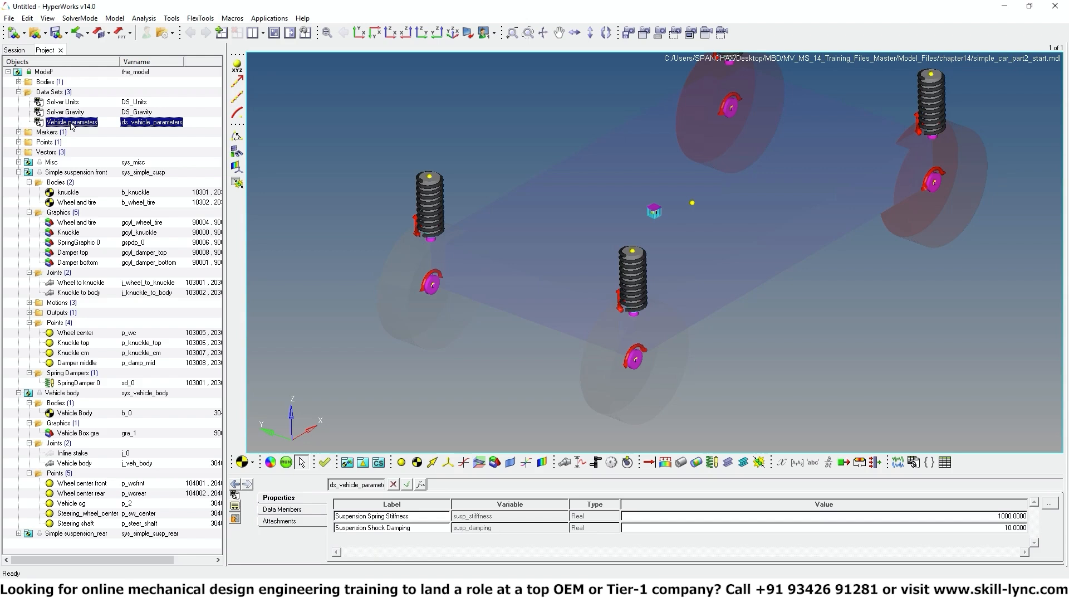
{"action": "left_click", "coordinate": [1012, 516]}
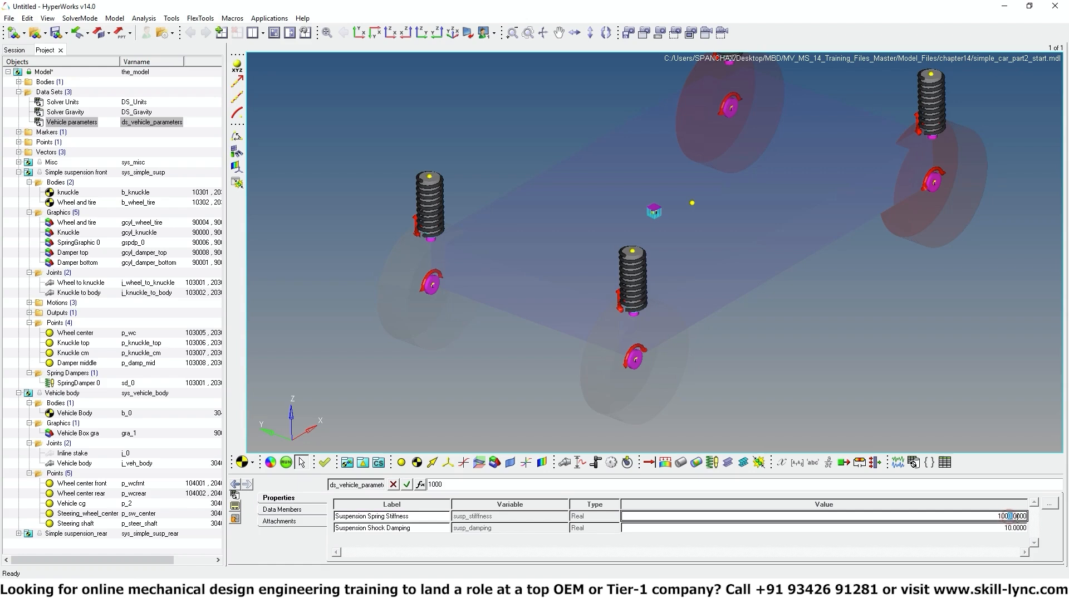
{"action": "double_click", "coordinate": [1012, 516]}
{"action": "key", "text": "BackSpace"}
{"action": "left_click", "coordinate": [696, 546]}
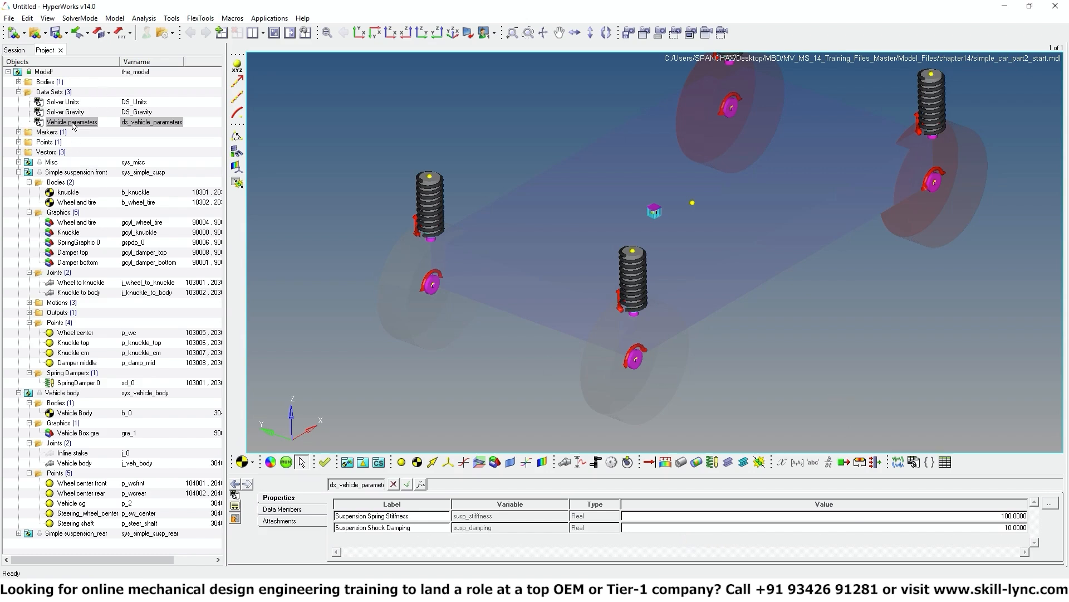
{"action": "left_click", "coordinate": [78, 383]}
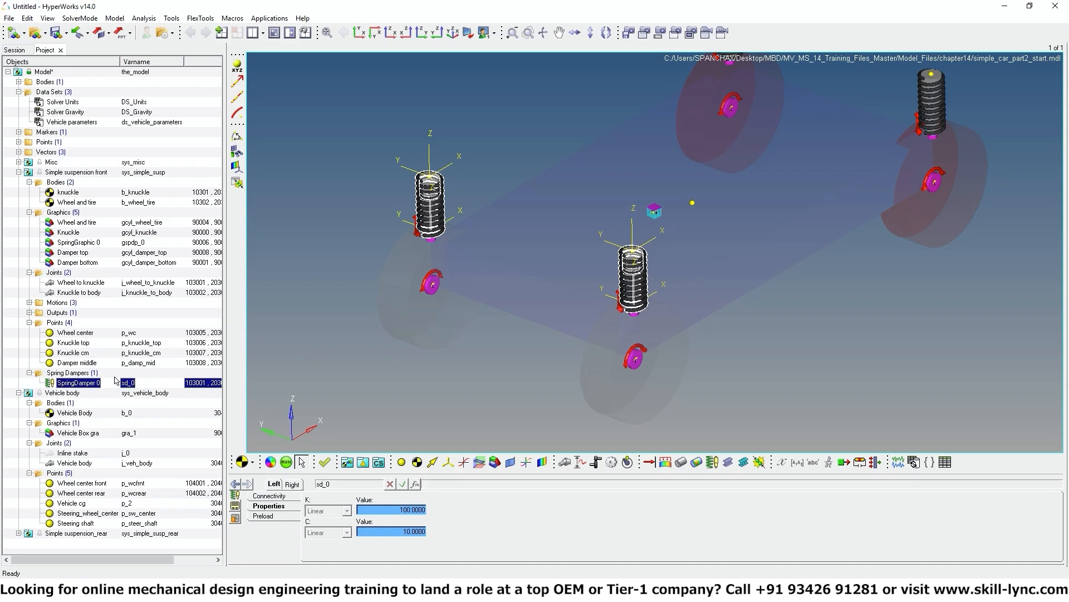
Export the Simple suspension front system as MDL statements with property data to simple_suspension_system_w_datasets_rev0.mdl in the chapter14 folder.
{"action": "left_click", "coordinate": [19, 173]}
{"action": "left_click", "coordinate": [84, 173]}
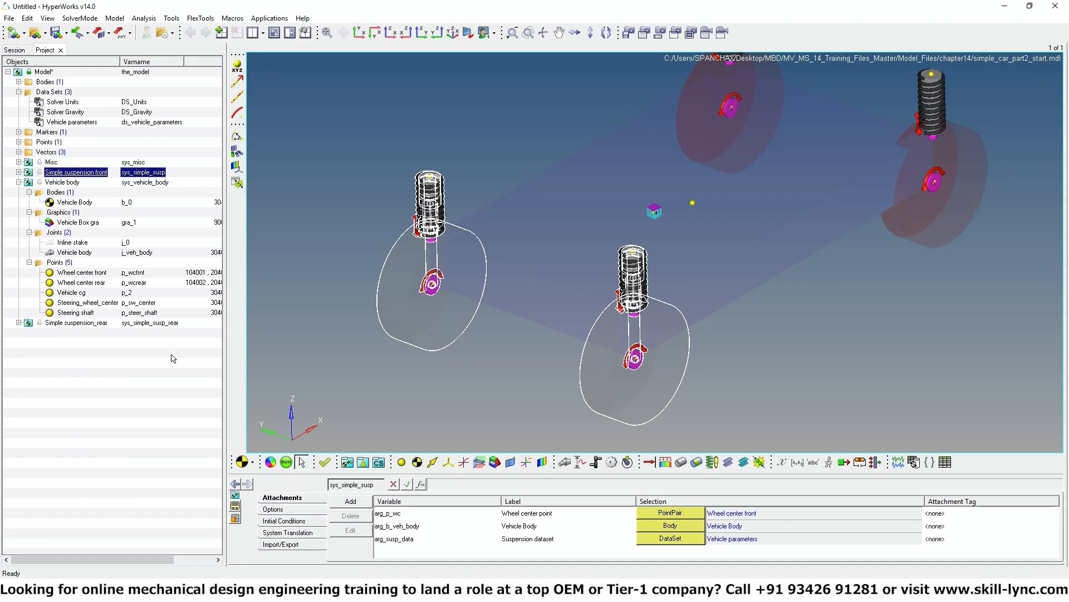
{"action": "left_click", "coordinate": [287, 545]}
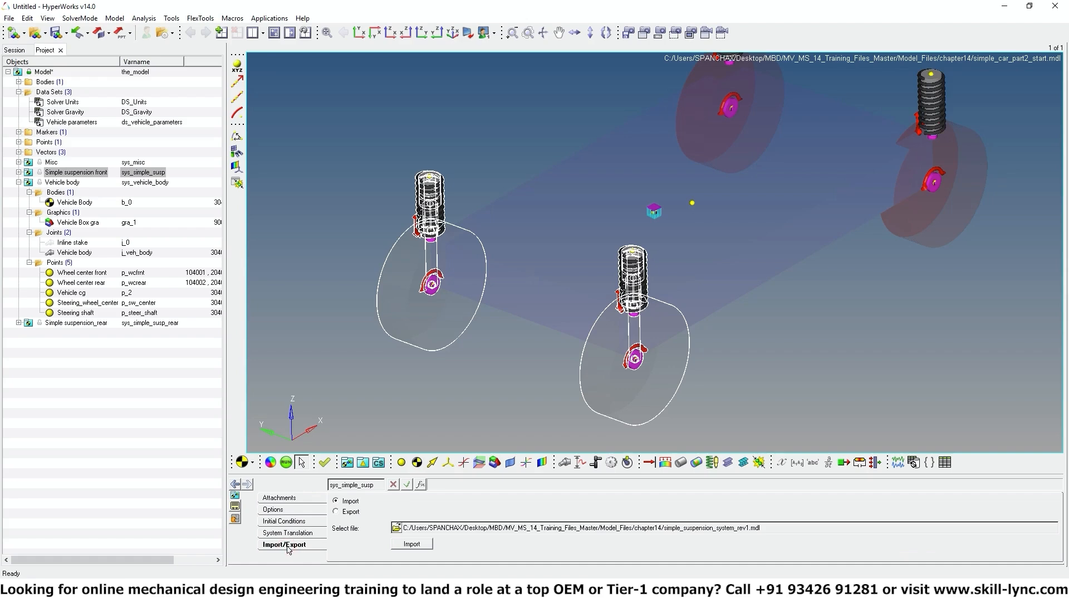
{"action": "left_click", "coordinate": [336, 511]}
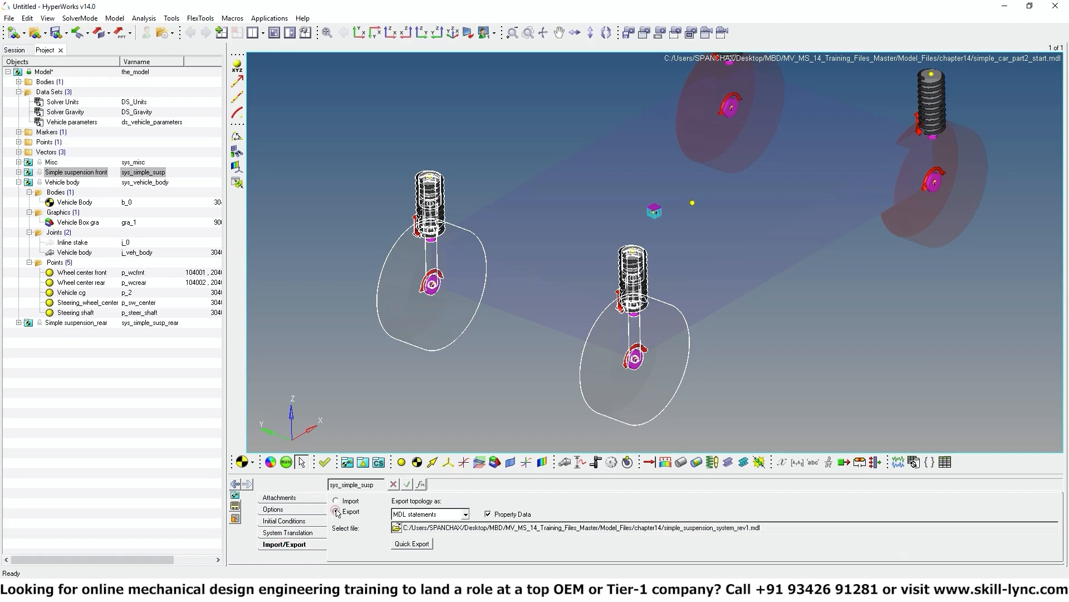
{"action": "left_click", "coordinate": [396, 528]}
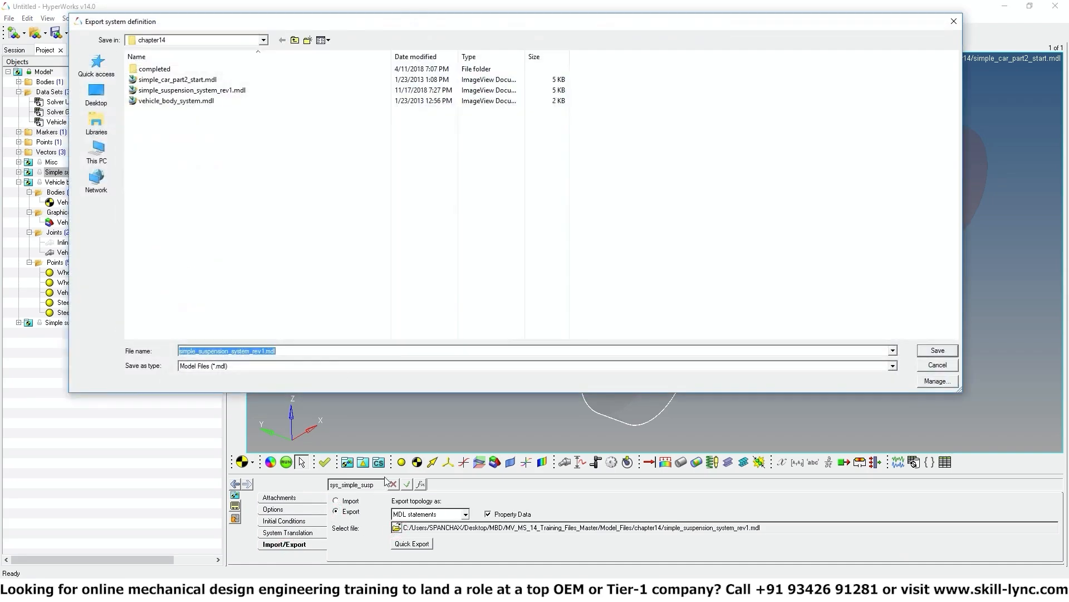
{"action": "left_click", "coordinate": [268, 351]}
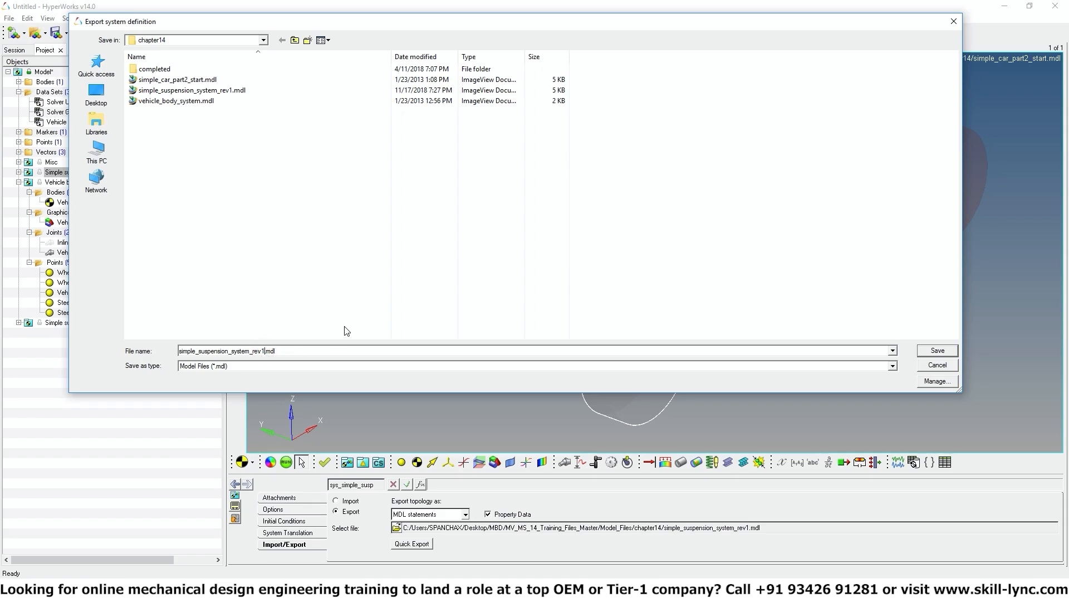
{"action": "key", "text": "BackSpace"}
{"action": "key", "text": "BackSpace"}
{"action": "key", "text": "BackSpace"}
{"action": "key", "text": "BackSpace"}
{"action": "type", "text": "w-dta"}
{"action": "key", "text": "BackSpace"}
{"action": "key", "text": "BackSpace"}
{"action": "key", "text": "BackSpace"}
{"action": "type", "text": "_datasets_rev0"}
{"action": "left_click", "coordinate": [926, 350]}
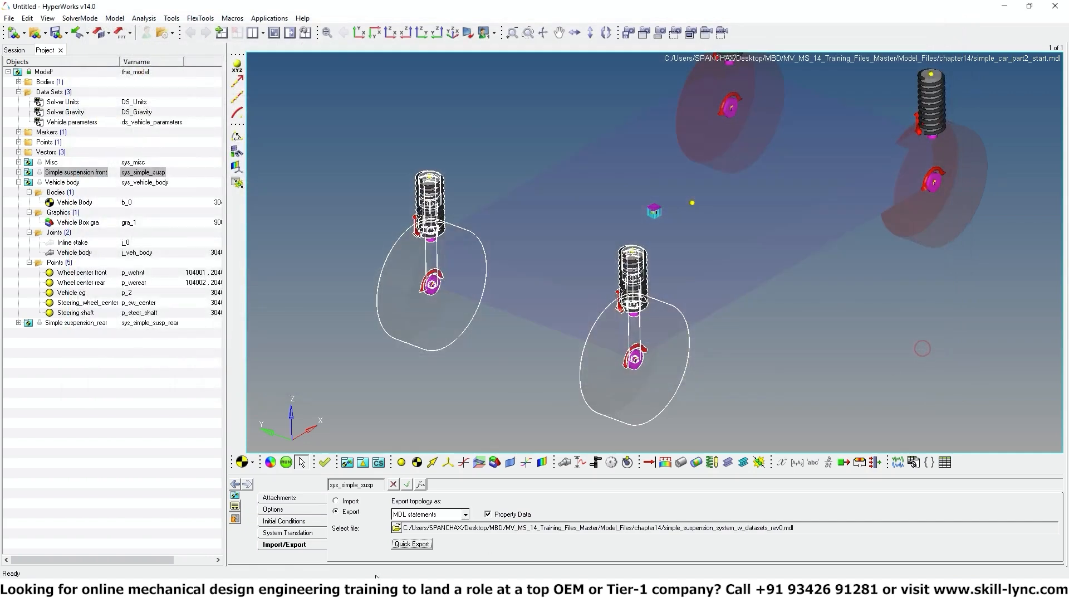
{"action": "left_click", "coordinate": [413, 543]}
Delete the existing Simple suspension_rear system from the model.
{"action": "left_click", "coordinate": [19, 181]}
{"action": "left_click", "coordinate": [61, 192]}
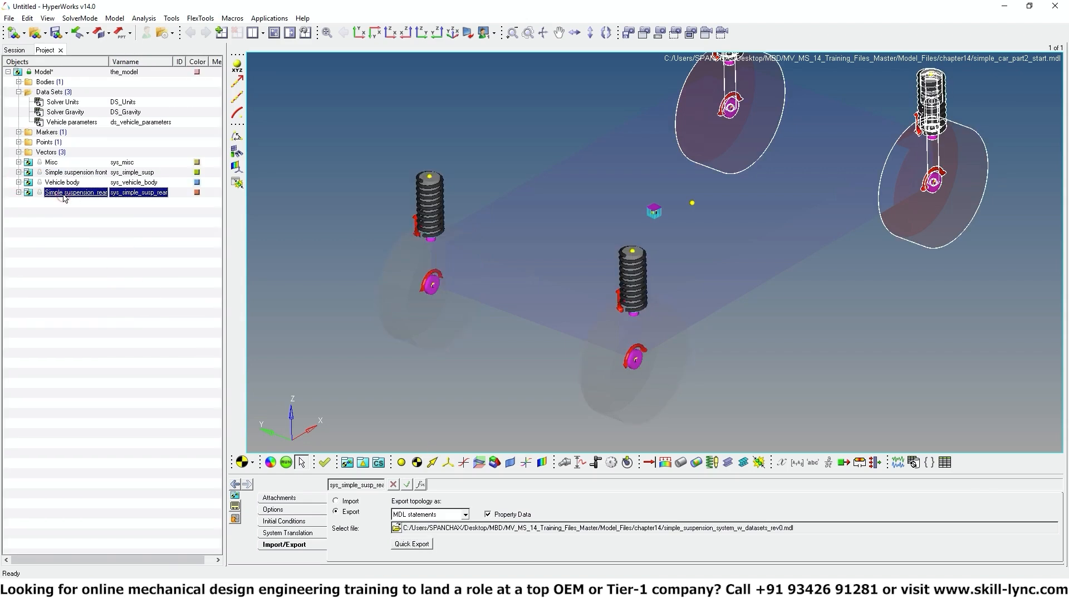
{"action": "right_click", "coordinate": [64, 194]}
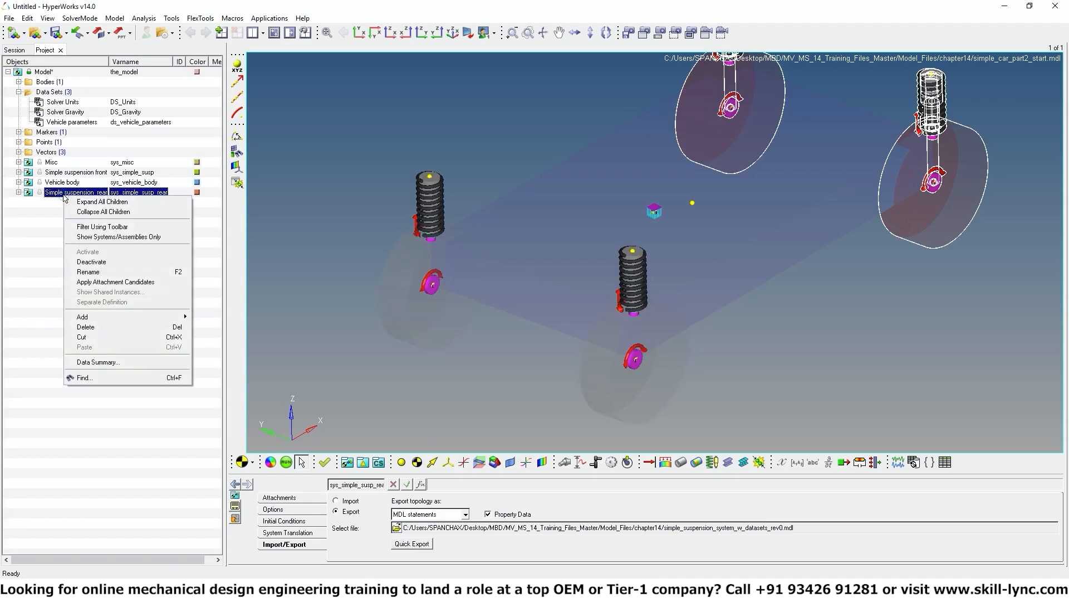
{"action": "left_click", "coordinate": [106, 327]}
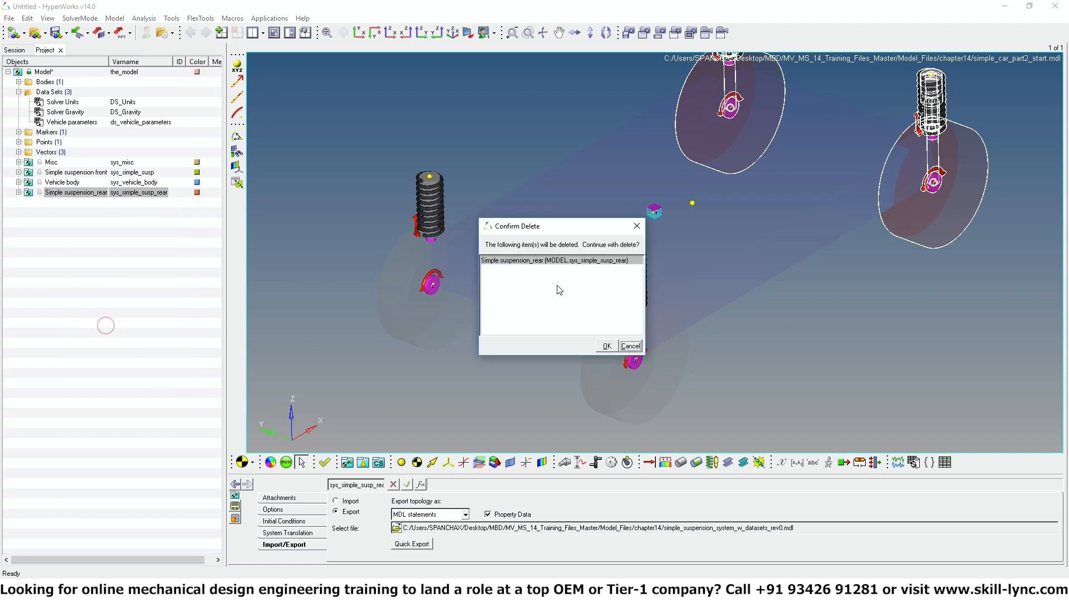
{"action": "left_click", "coordinate": [606, 346]}
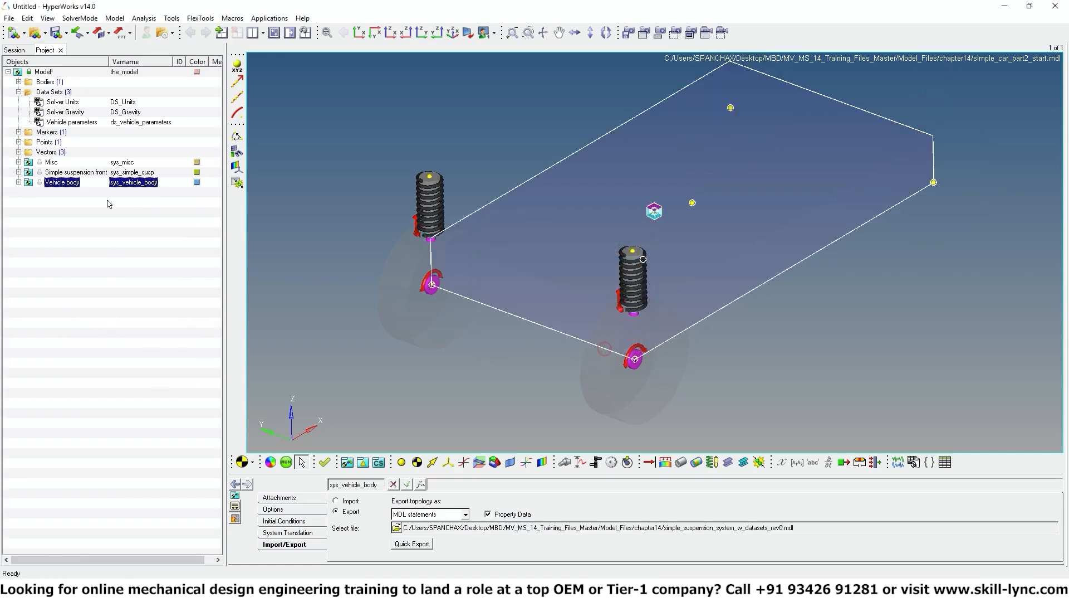
Import simple_suspension_system_w_datasets_rev0.mdl into the Model as a system labelled Simple suspension rear with variable sys_simple_susp_rear.
{"action": "left_click", "coordinate": [87, 180]}
{"action": "left_click", "coordinate": [43, 71]}
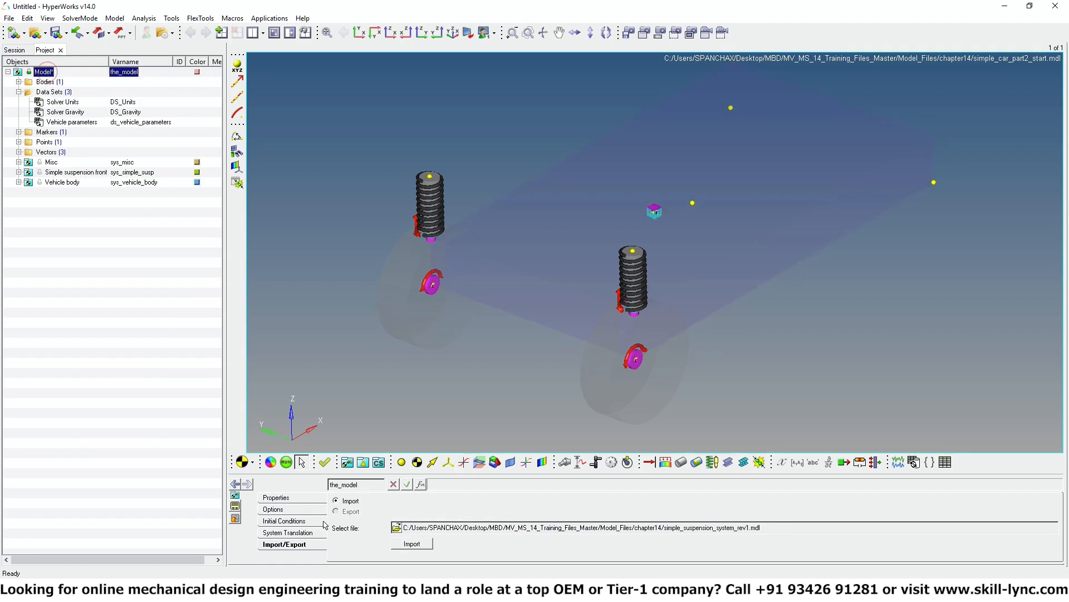
{"action": "left_click", "coordinate": [397, 527]}
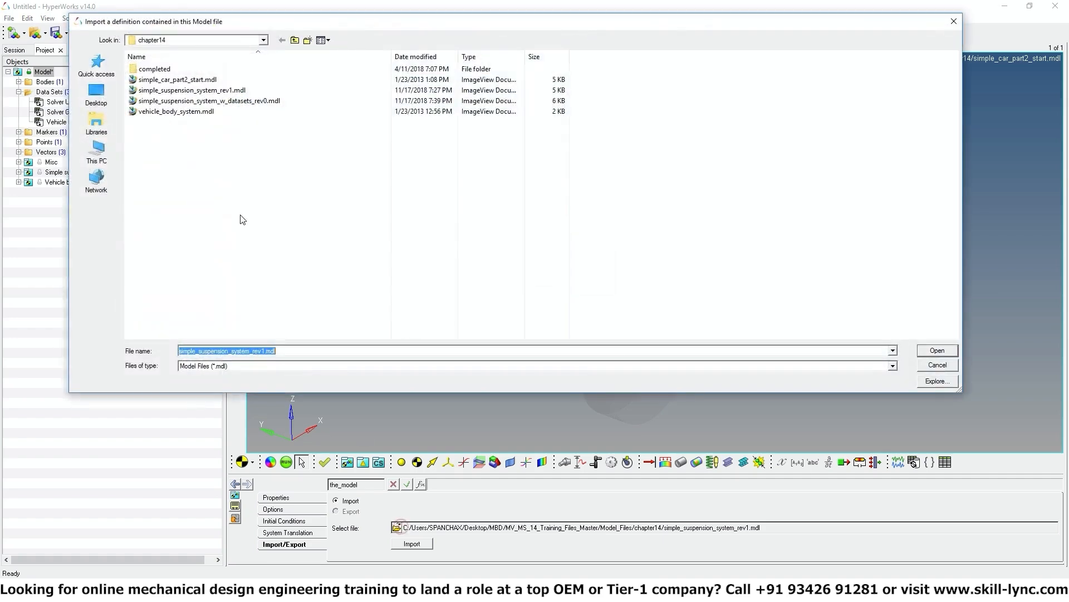
{"action": "left_click", "coordinate": [266, 106]}
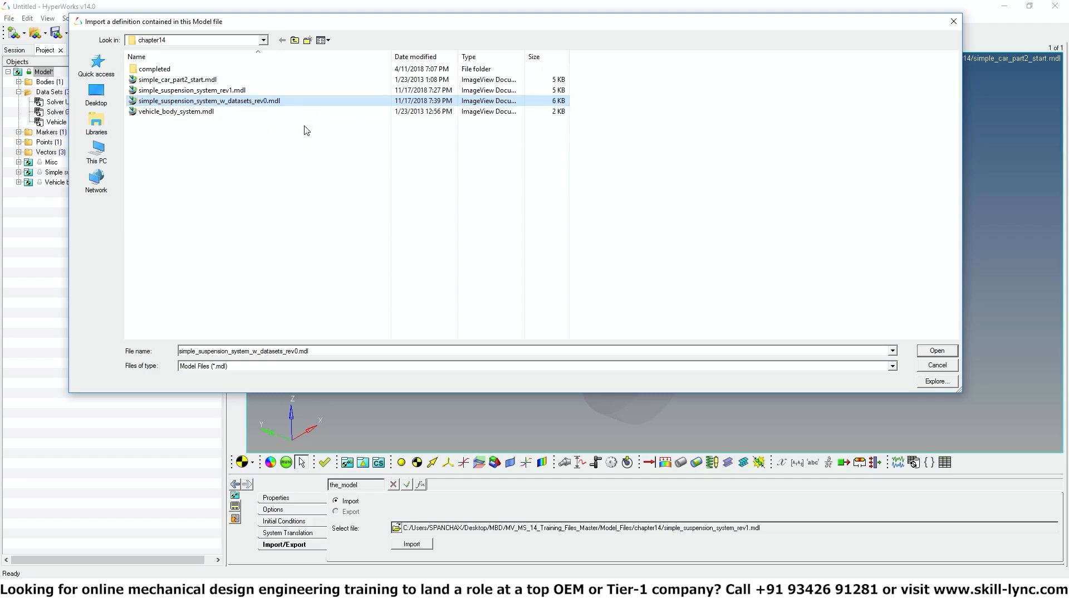
{"action": "left_click", "coordinate": [938, 350]}
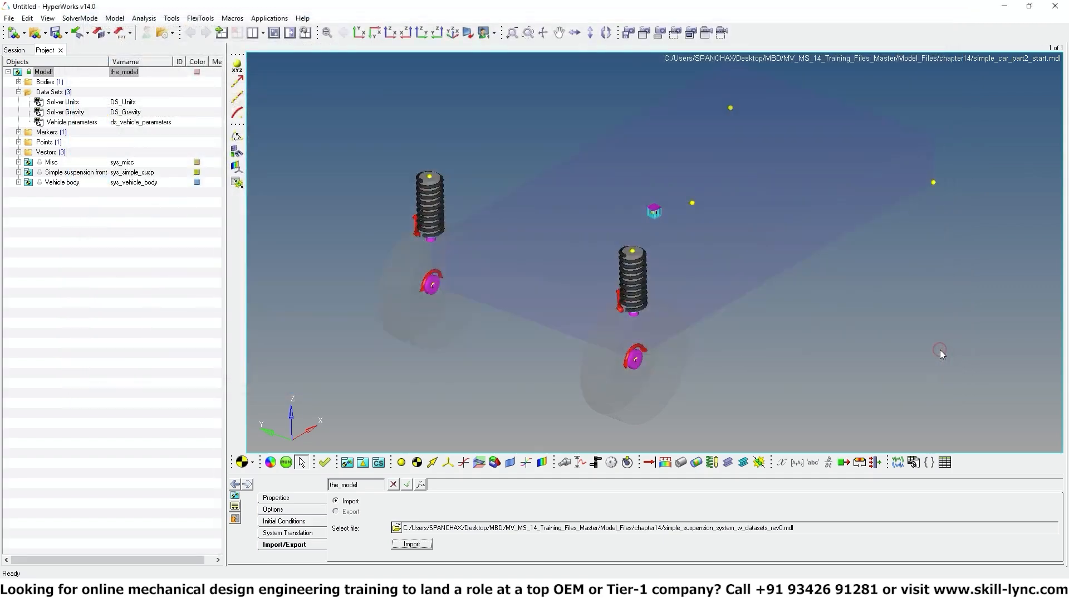
{"action": "left_click", "coordinate": [427, 544]}
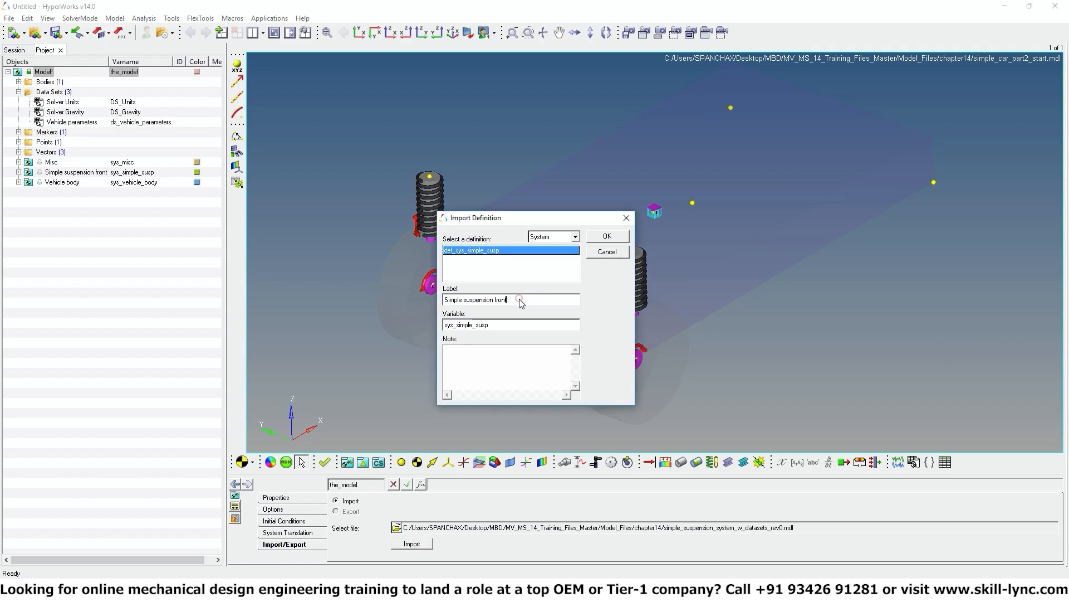
{"action": "left_click", "coordinate": [525, 301]}
{"action": "type", "text": "_rear"}
{"action": "left_click", "coordinate": [607, 236]}
Resolve the Wheel center point attachment of the rear suspension to the Vehicle body's Wheel center rear point pair.
{"action": "left_click", "coordinate": [72, 193]}
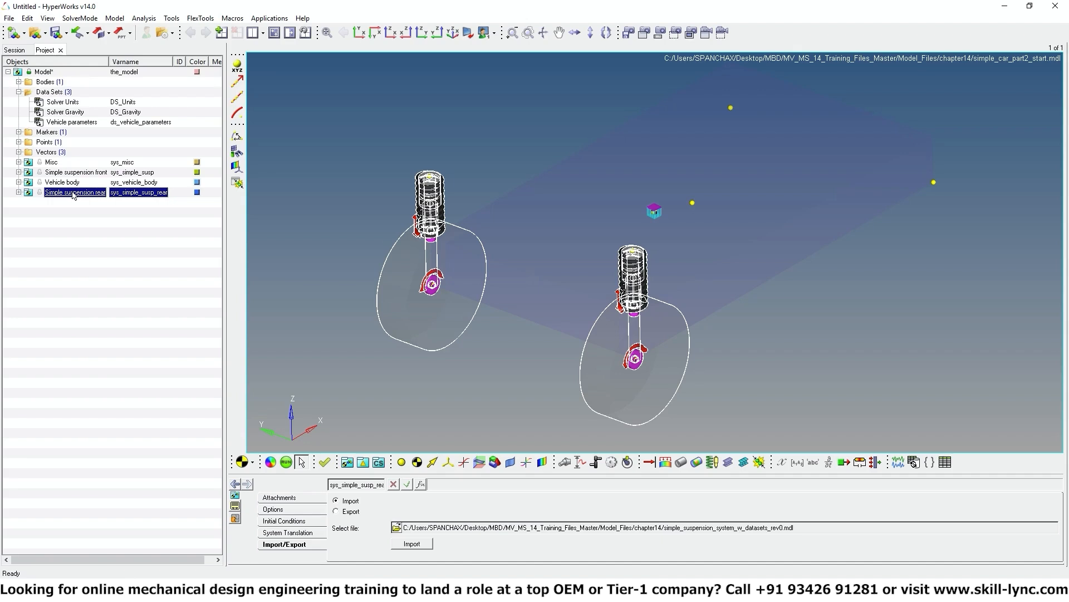
{"action": "left_click", "coordinate": [284, 498]}
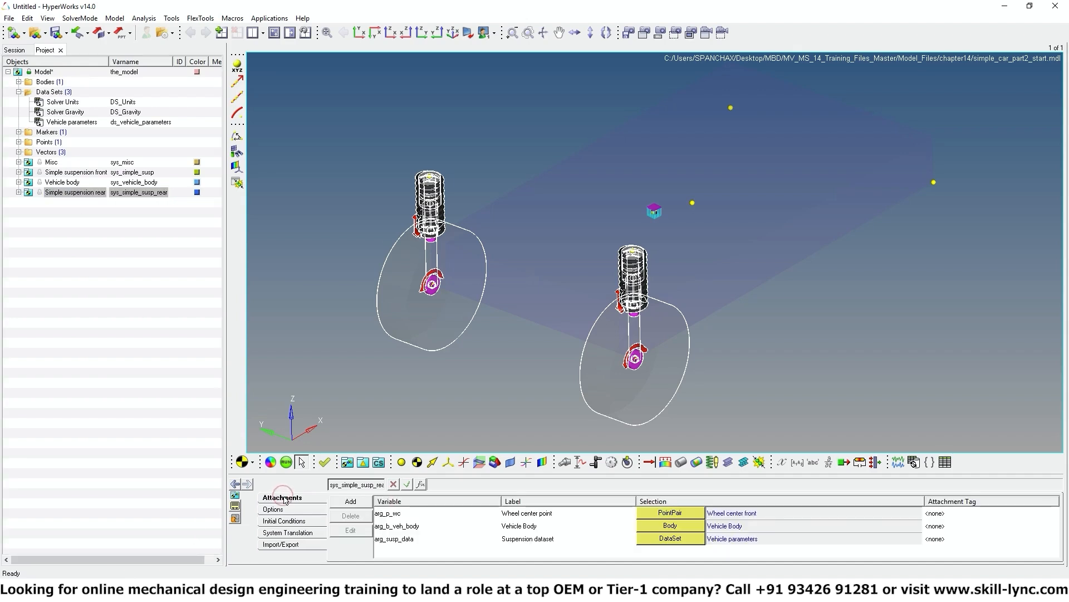
{"action": "double_click", "coordinate": [680, 508]}
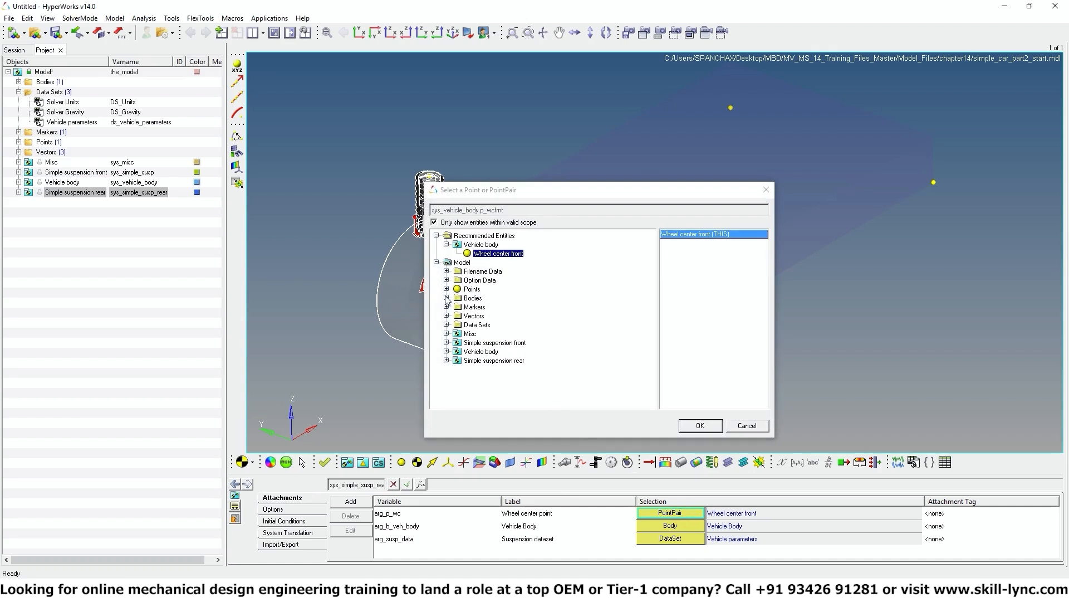
{"action": "left_click", "coordinate": [447, 351]}
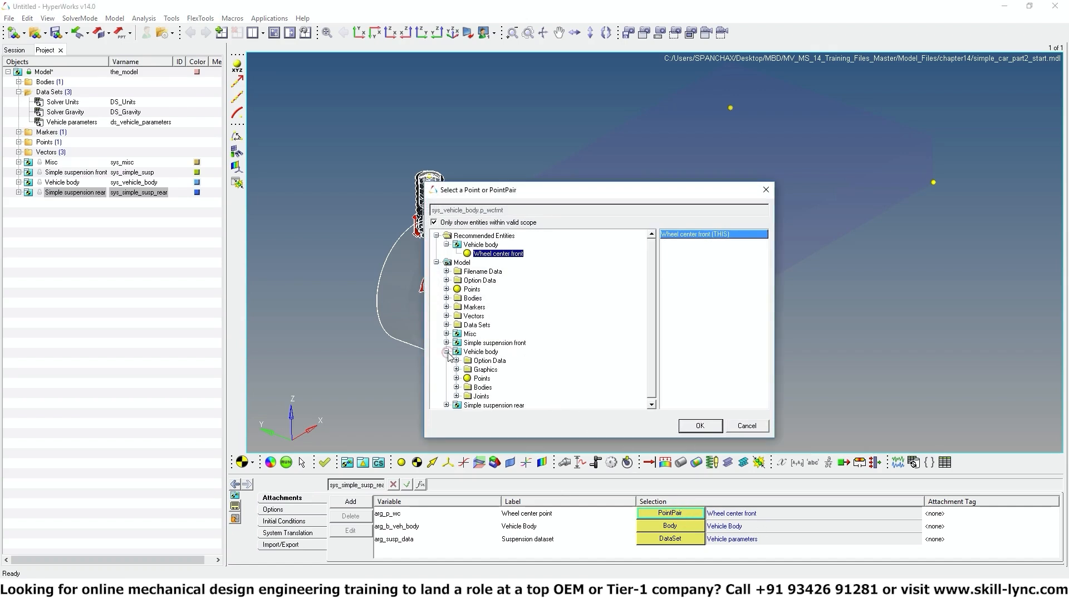
{"action": "left_click", "coordinate": [457, 378]}
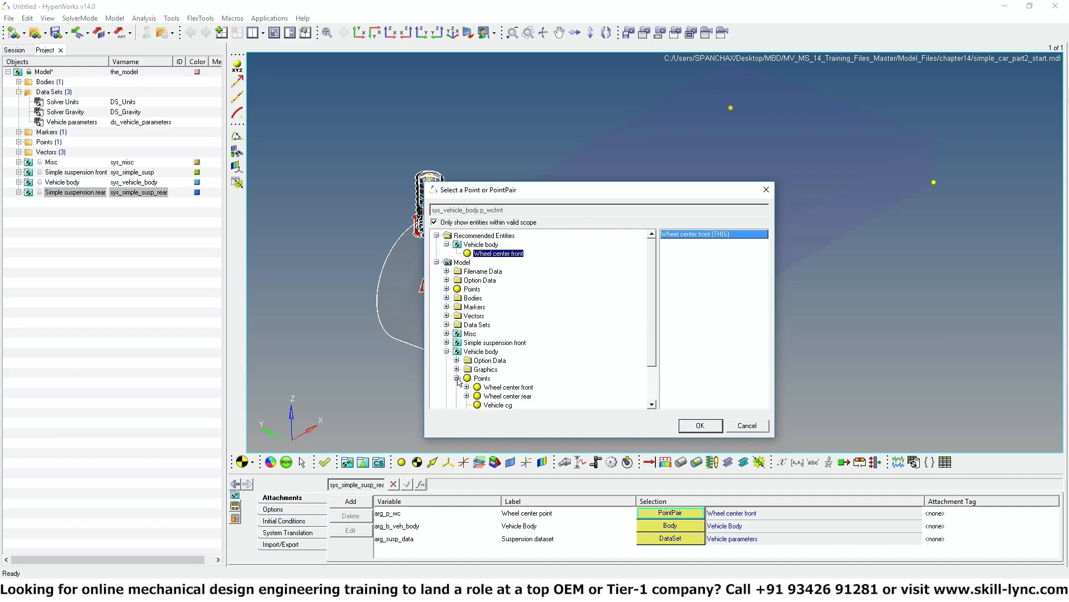
{"action": "left_click", "coordinate": [503, 398]}
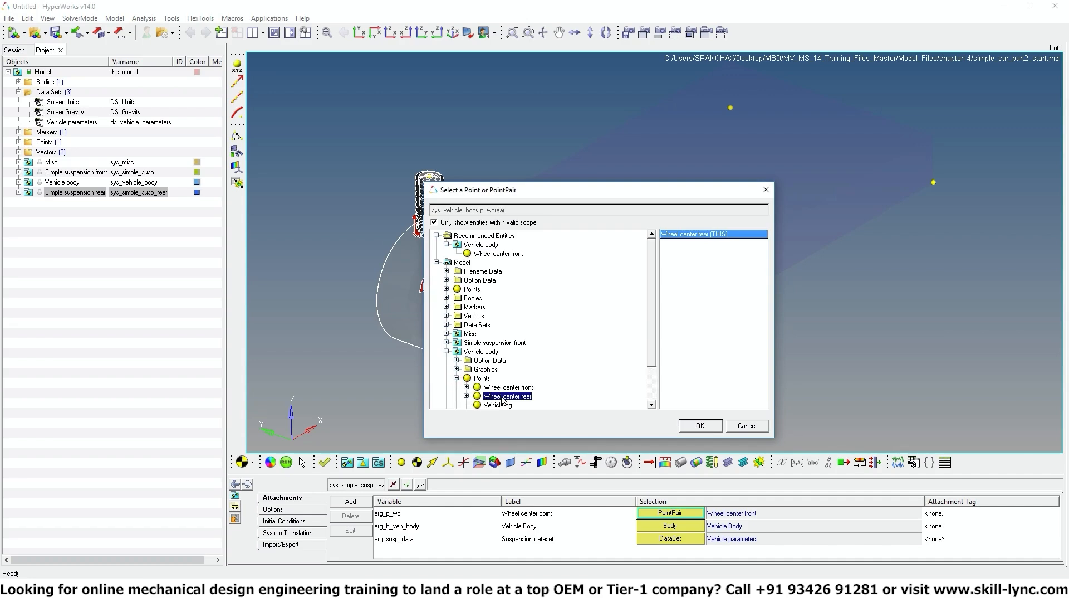
{"action": "left_click", "coordinate": [706, 427]}
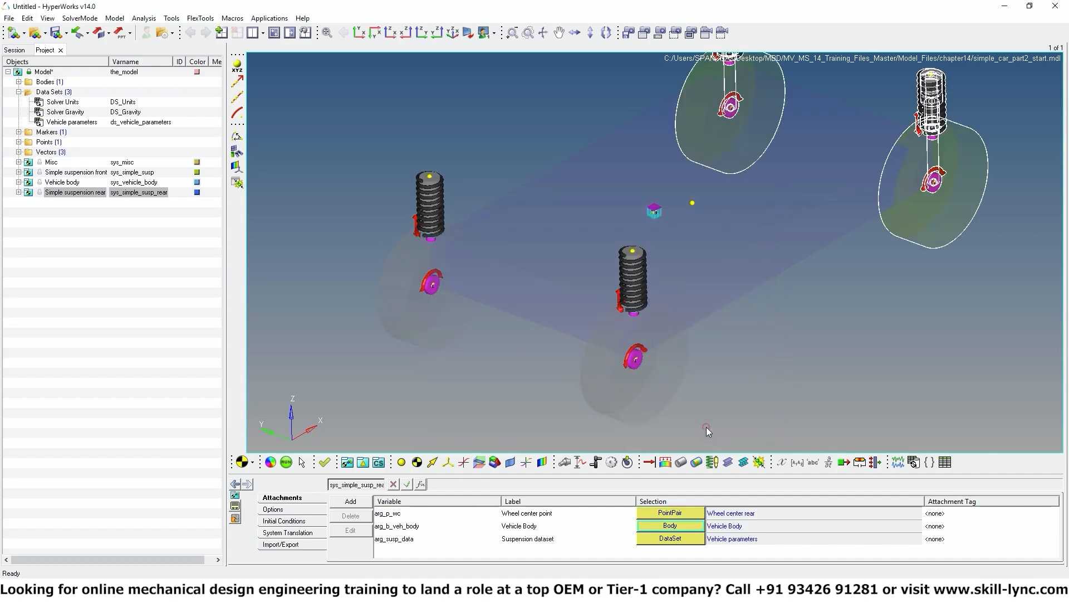
Inspect the repositioned rear suspension and check the stiffness and damping properties of its SpringDamper 0.
{"action": "left_click_drag", "start_coordinate": [899, 353], "coordinate": [756, 338], "text": "ctrl"}
{"action": "left_click_drag", "start_coordinate": [656, 353], "coordinate": [695, 358], "text": "ctrl"}
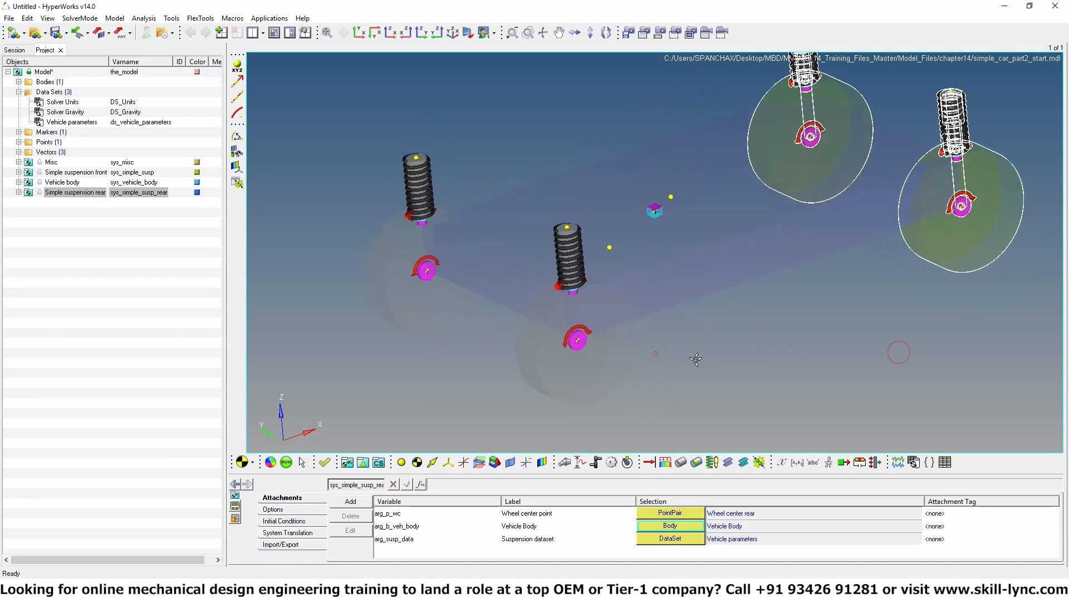
{"action": "scroll", "coordinate": [834, 315], "scroll_direction": "down", "scroll_amount": 3, "text": "ctrl"}
{"action": "left_click_drag", "start_coordinate": [850, 345], "coordinate": [870, 353], "text": "ctrl"}
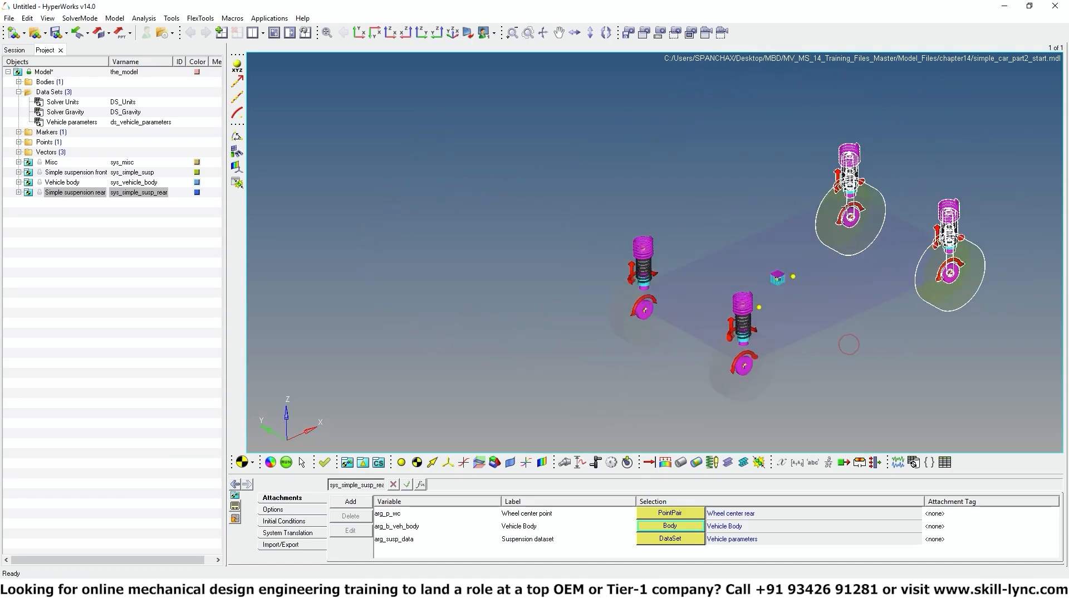
{"action": "left_click_drag", "start_coordinate": [945, 337], "coordinate": [933, 302], "text": "ctrl"}
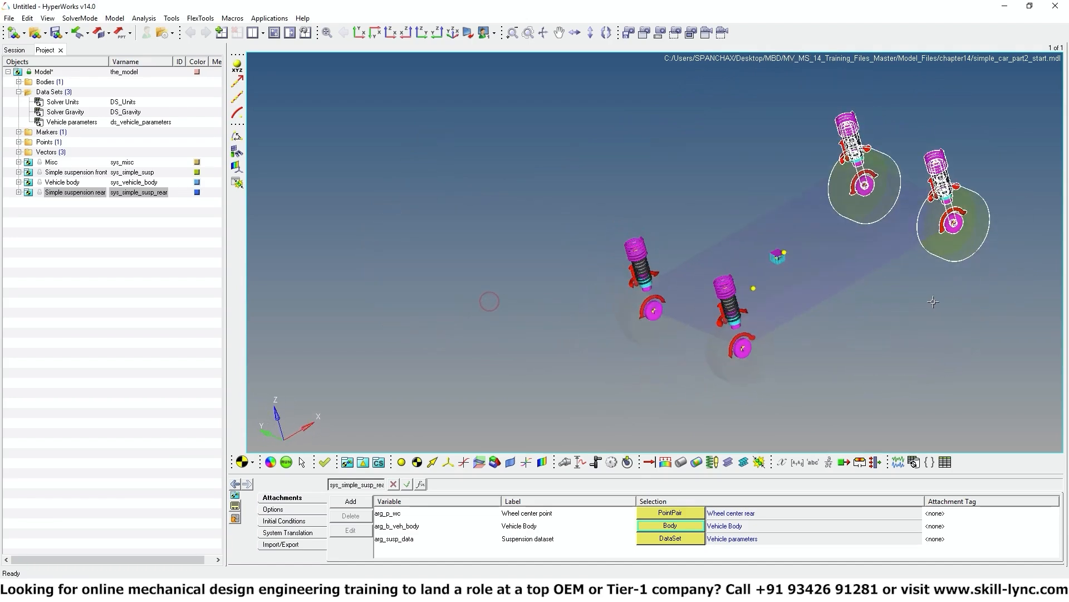
{"action": "left_click", "coordinate": [19, 192]}
{"action": "left_click", "coordinate": [29, 262]}
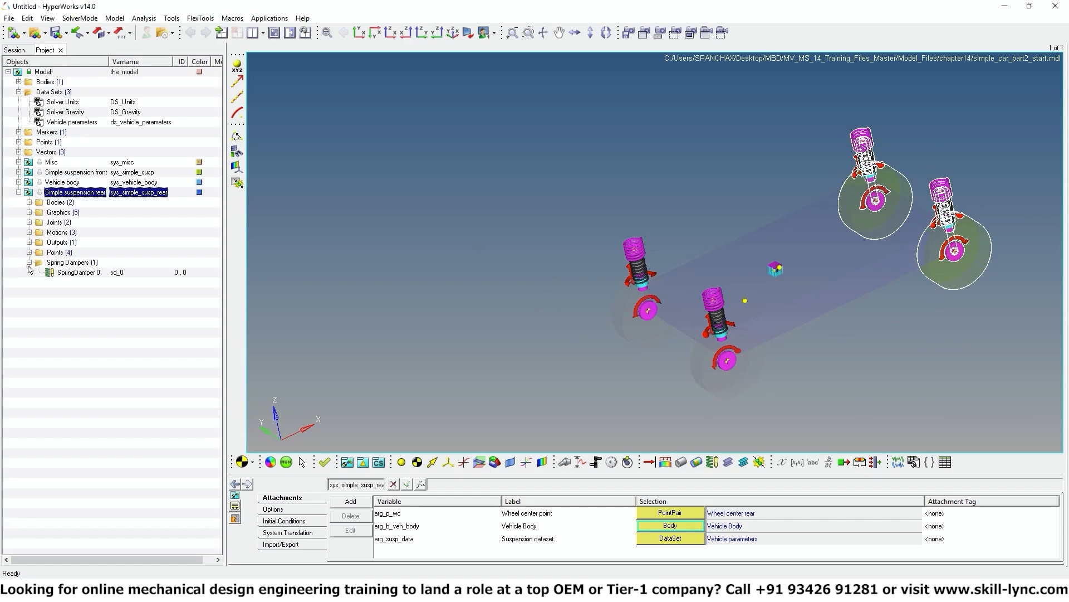
{"action": "left_click", "coordinate": [72, 273]}
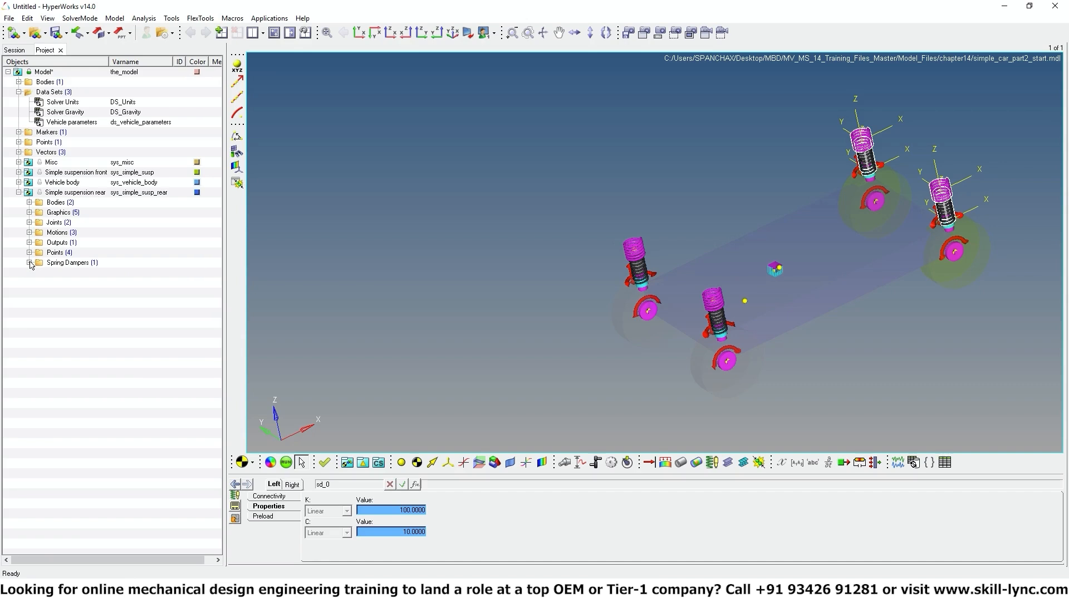
Run a transient MotionSolve simulation of the current model to simple_car_part2_start.xml and dismiss the solver output windows on completion.
{"action": "left_click", "coordinate": [18, 192]}
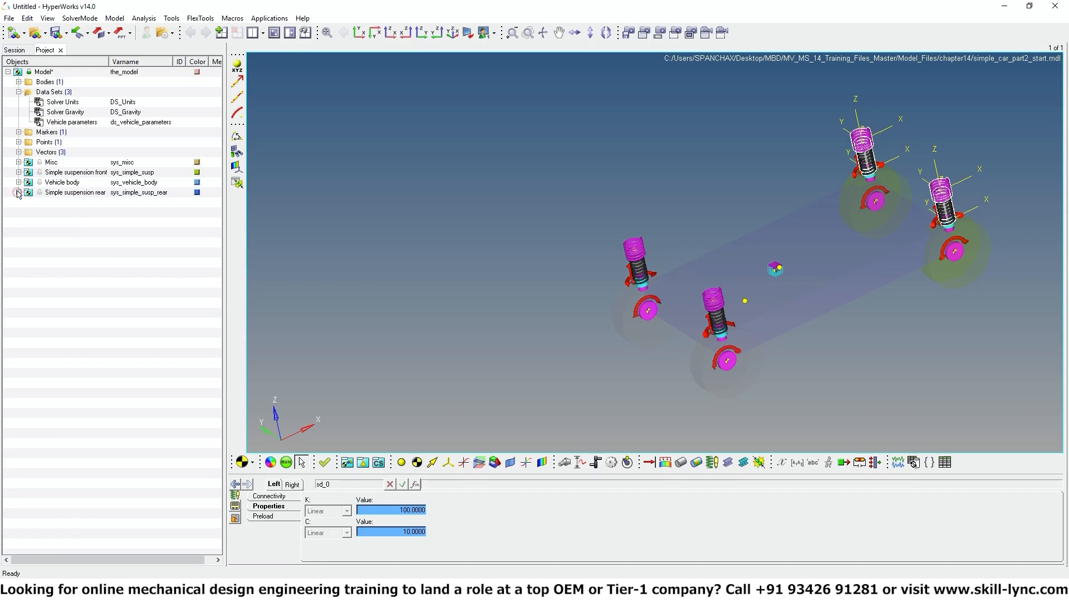
{"action": "left_click", "coordinate": [287, 462]}
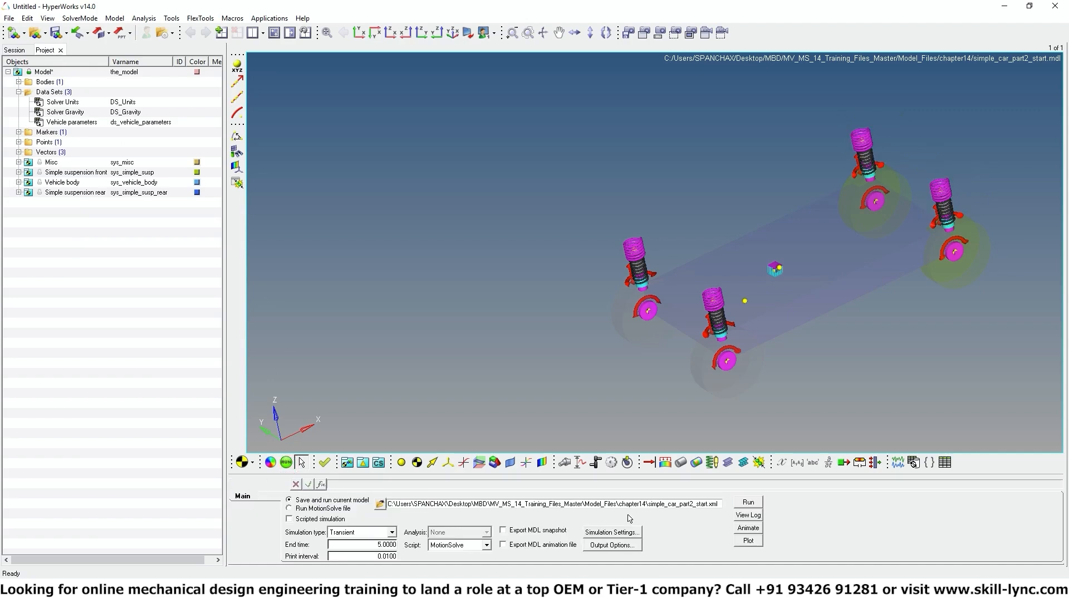
{"action": "left_click", "coordinate": [744, 504]}
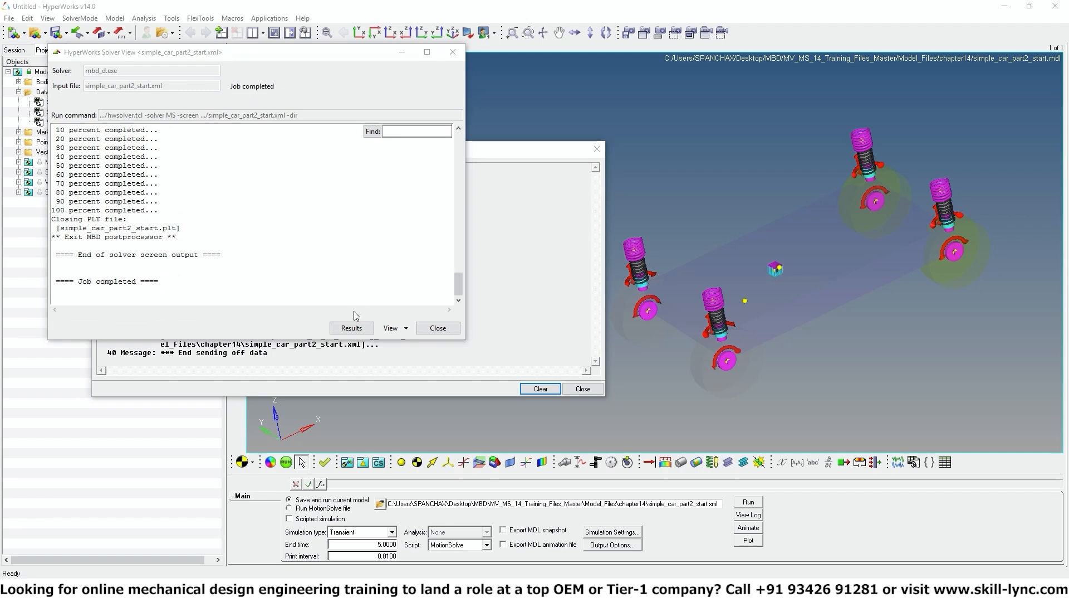
{"action": "left_click", "coordinate": [438, 328]}
{"action": "left_click", "coordinate": [583, 388]}
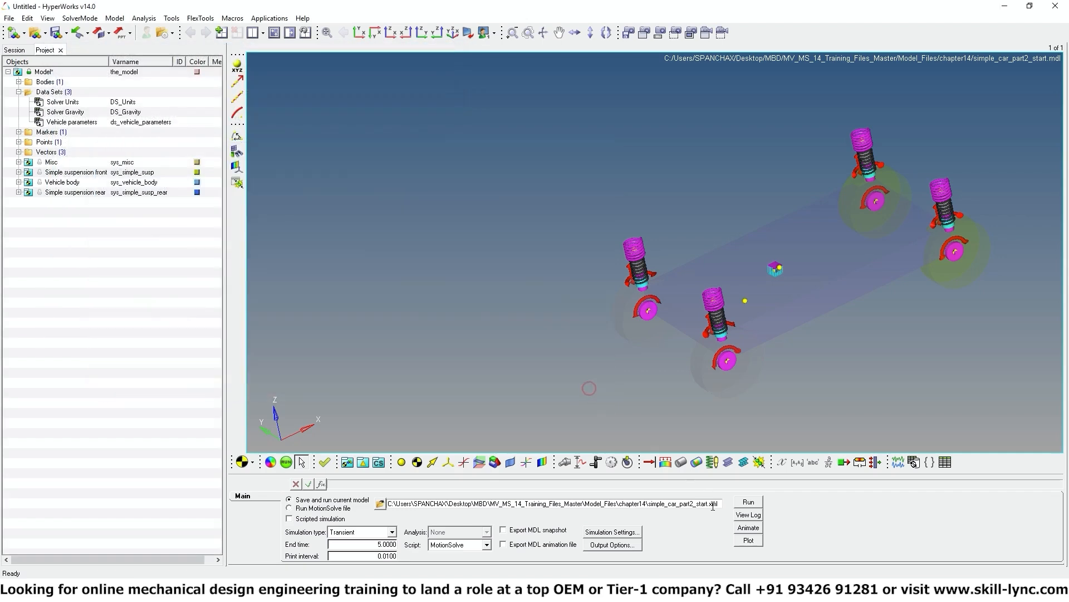
Load the simulation's animation results, refreshing the already loaded result file, and play the car's motion.
{"action": "left_click", "coordinate": [758, 531]}
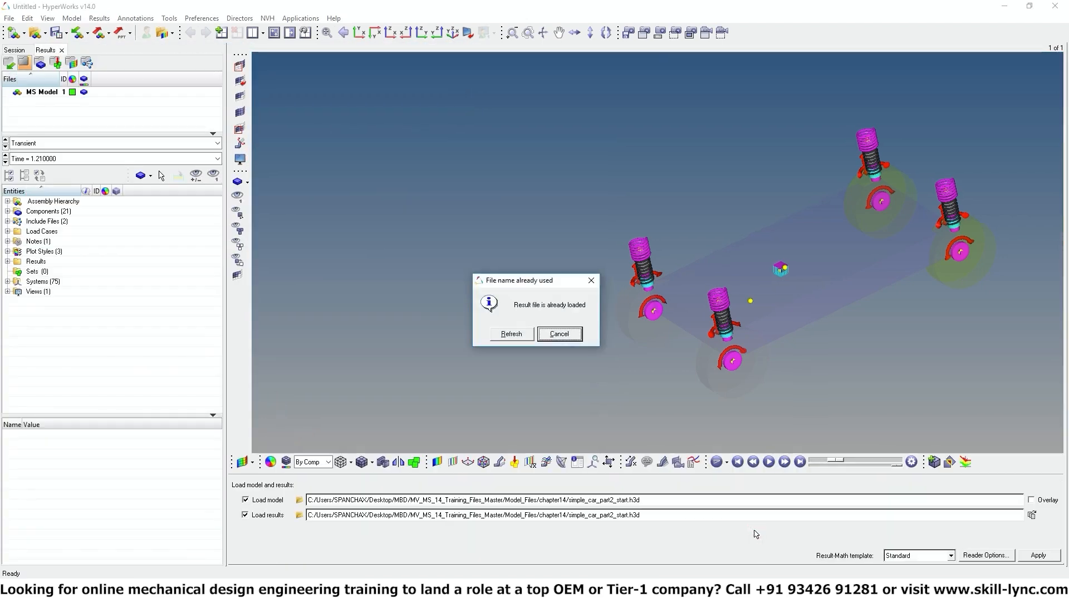
{"action": "left_click", "coordinate": [512, 334]}
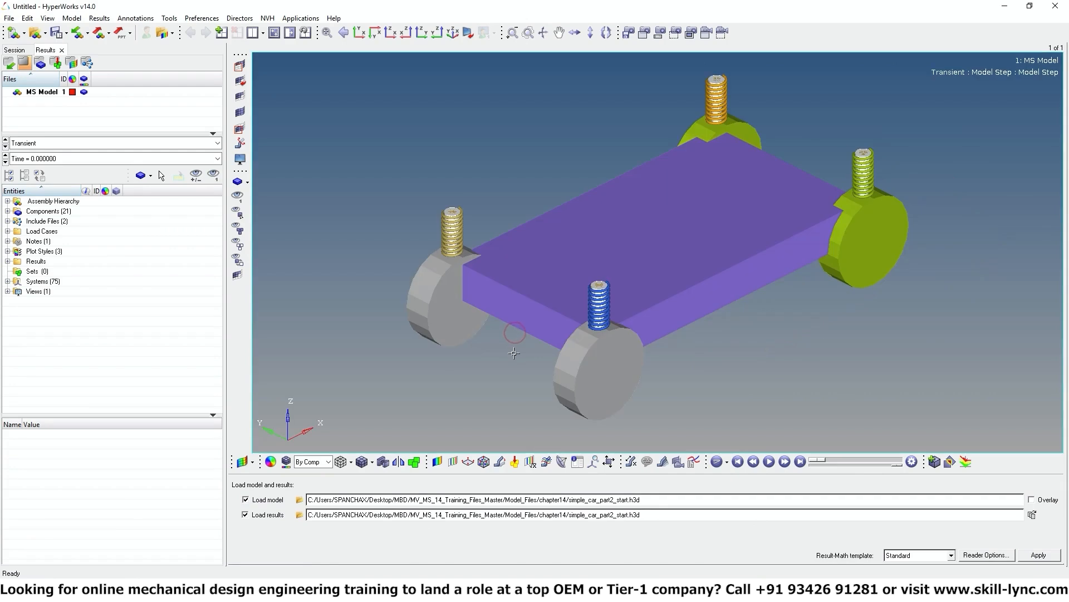
{"action": "left_click", "coordinate": [769, 462]}
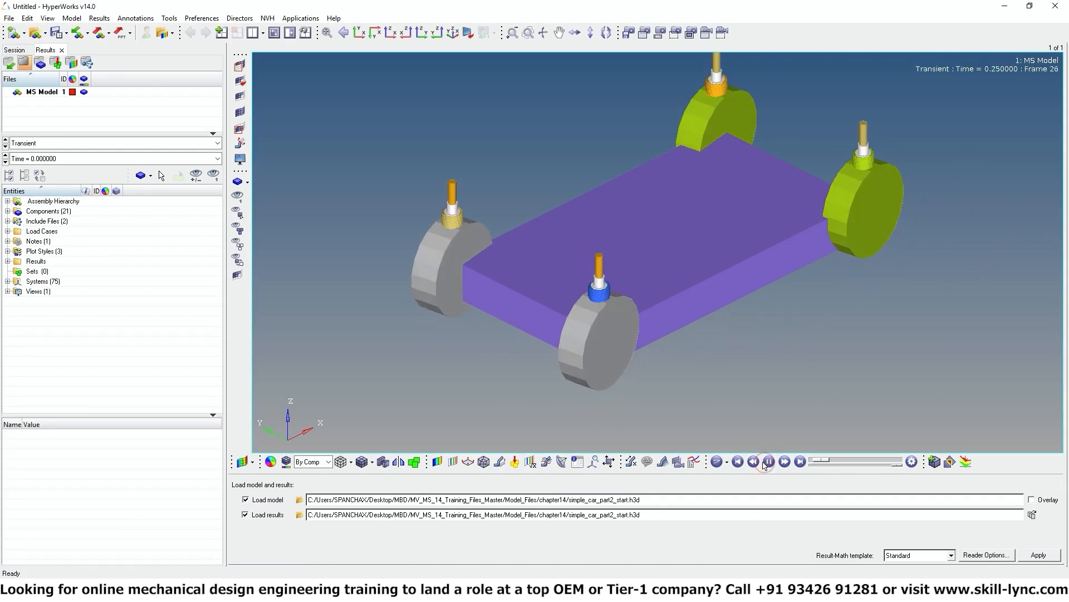